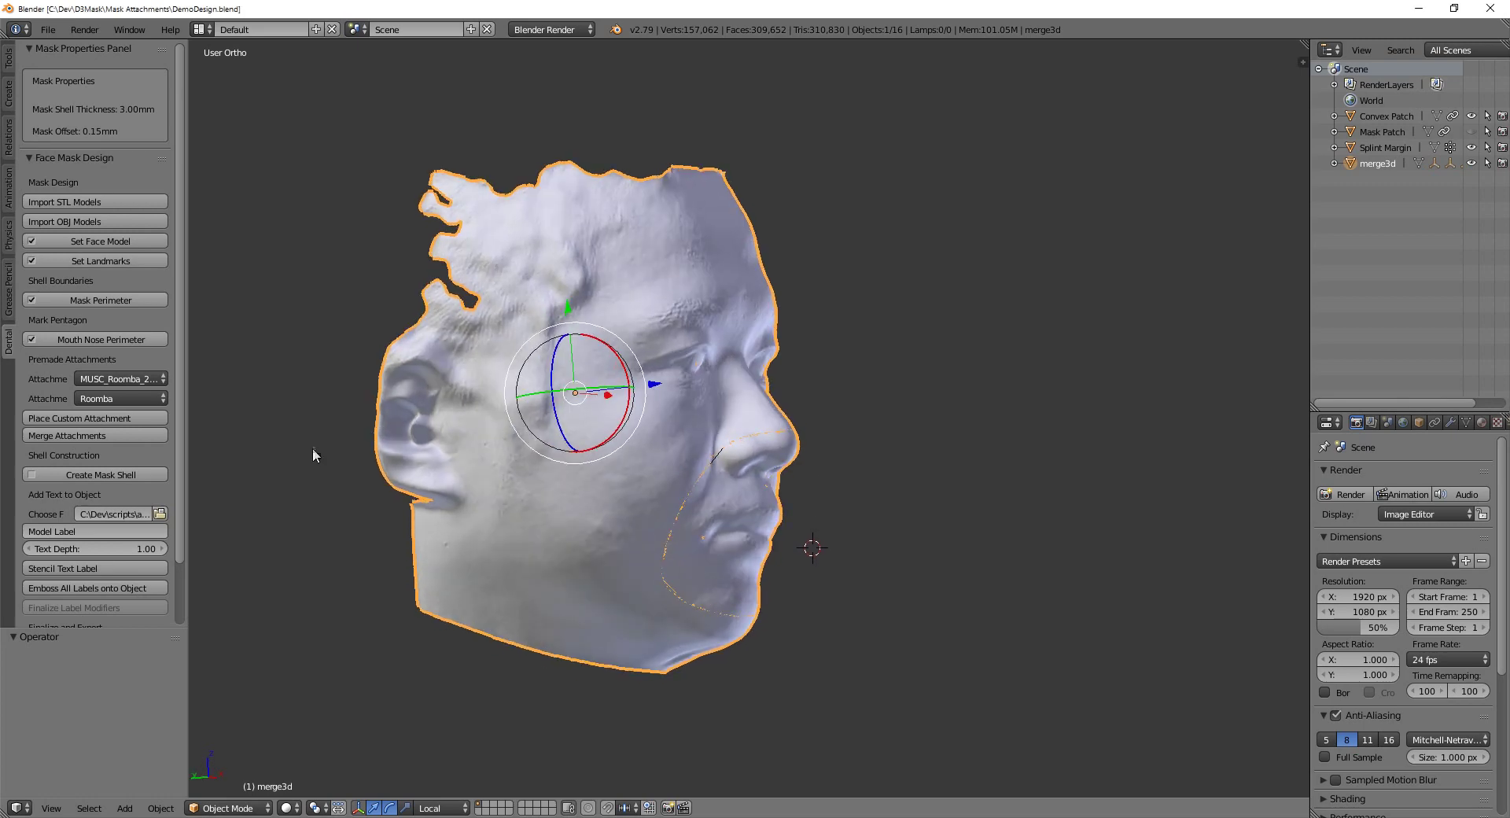
Orbit and zoom onto the merge3d face scan and bring up the File menu
{"action": "middle_click_drag", "start_coordinate": [607, 431], "coordinate": [743, 420]}
{"action": "scroll", "coordinate": [804, 456], "scroll_direction": "up", "scroll_amount": 2}
{"action": "scroll", "coordinate": [836, 398], "scroll_direction": "down", "scroll_amount": 1}
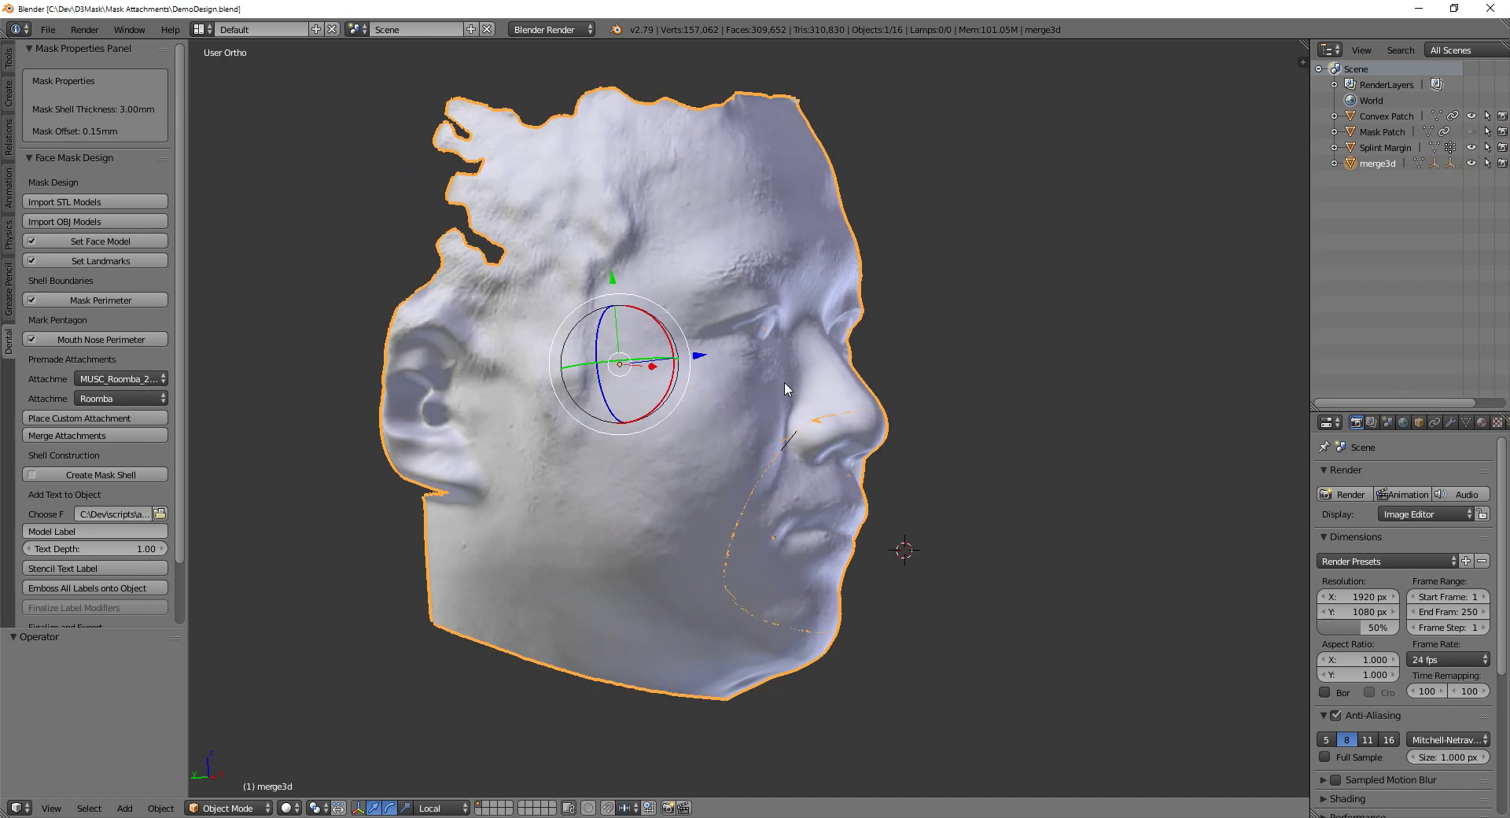
{"action": "left_click", "coordinate": [44, 31]}
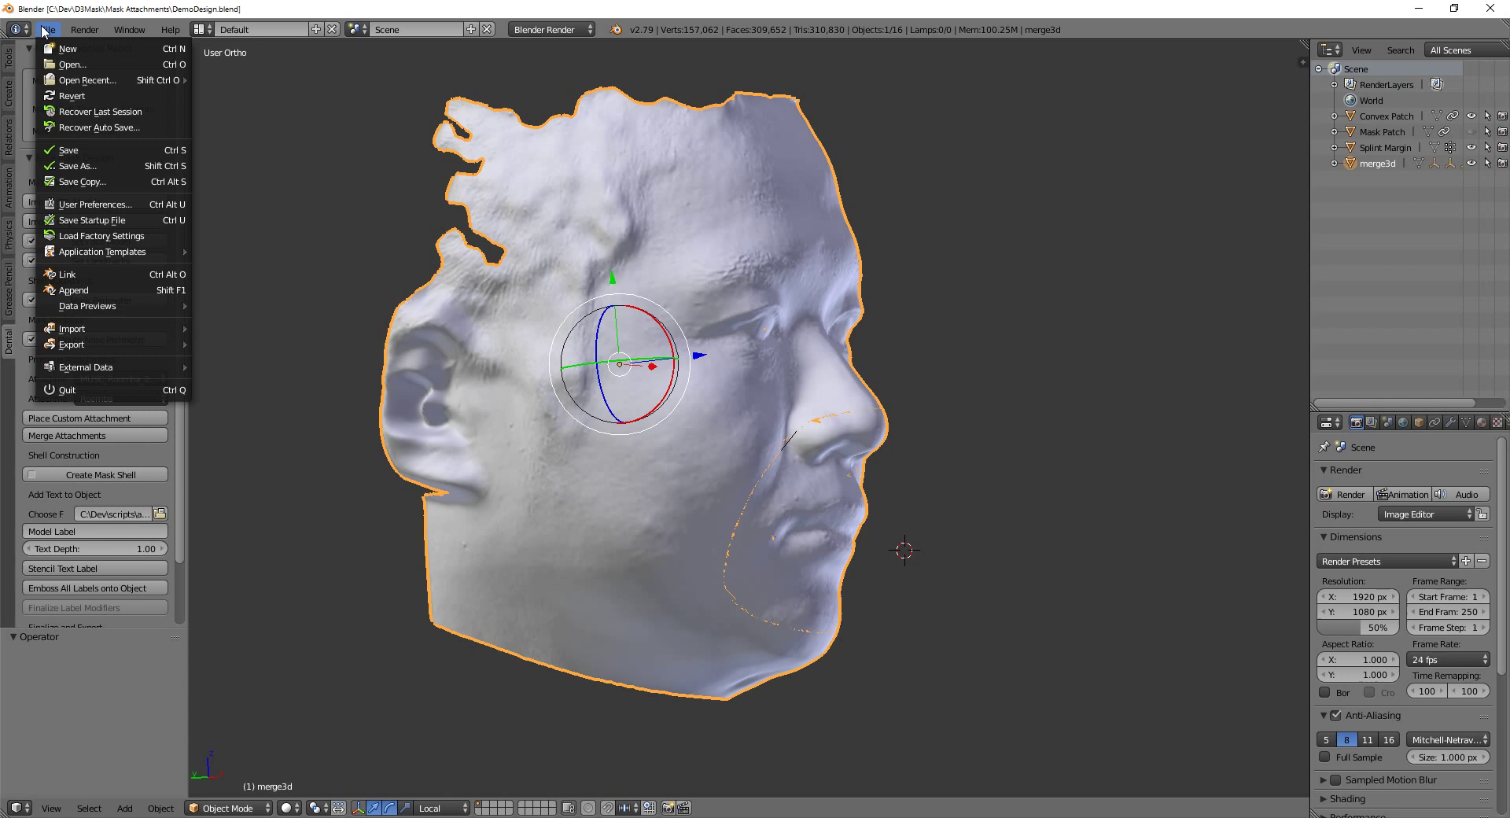
In User Preferences, set D3Mask's Attachment Folder to C:\Dev\D3Mask\Mask Attachments\ via the folder browser
{"action": "left_click", "coordinate": [104, 208]}
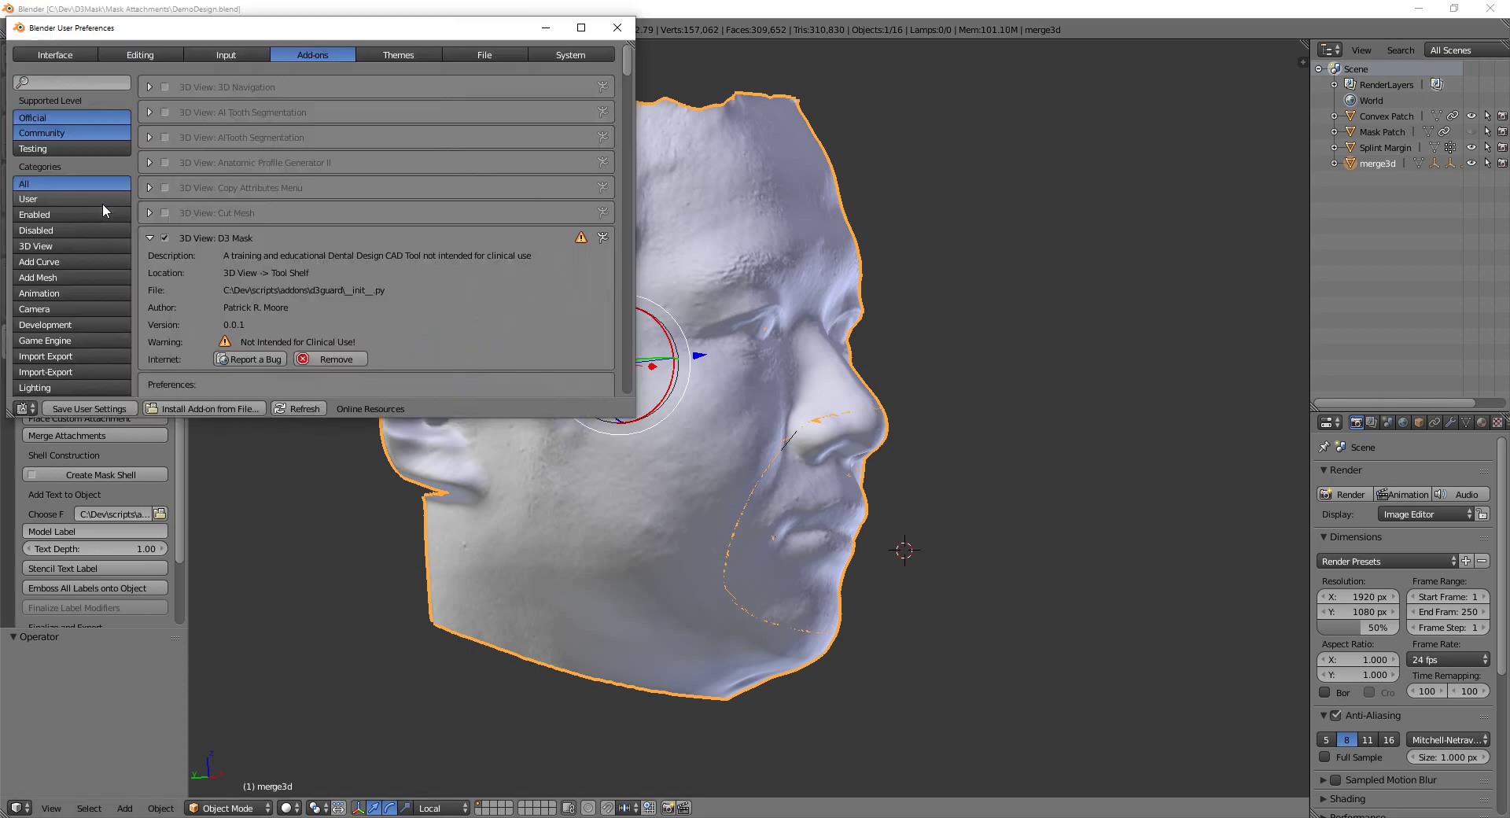
{"action": "scroll", "coordinate": [284, 233], "scroll_direction": "down", "scroll_amount": 6}
{"action": "scroll", "coordinate": [285, 240], "scroll_direction": "down", "scroll_amount": 2}
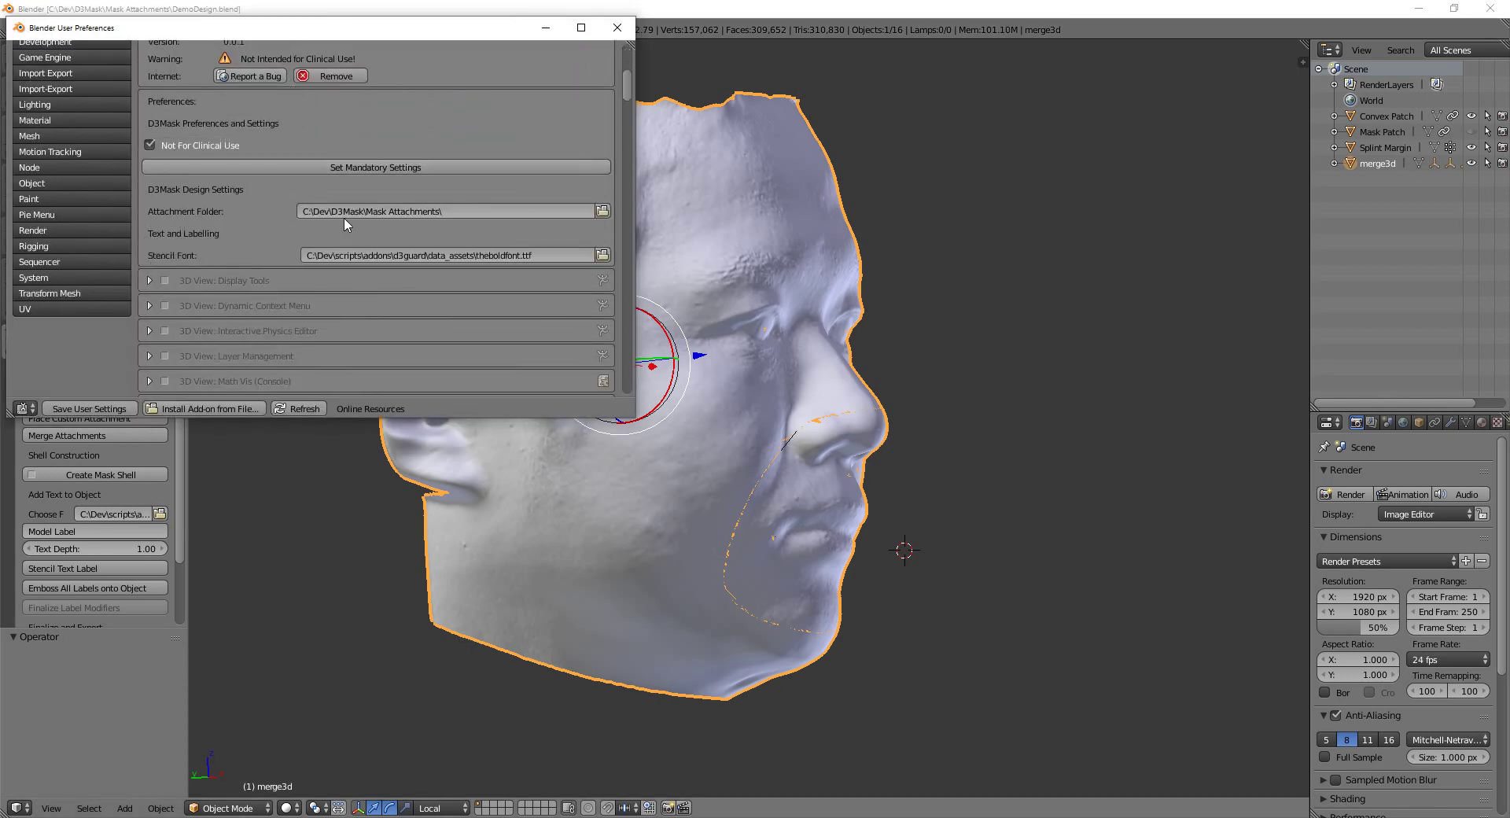
{"action": "left_click", "coordinate": [335, 207]}
{"action": "left_click", "coordinate": [586, 217]}
{"action": "key", "text": "Return"}
{"action": "left_click", "coordinate": [602, 212]}
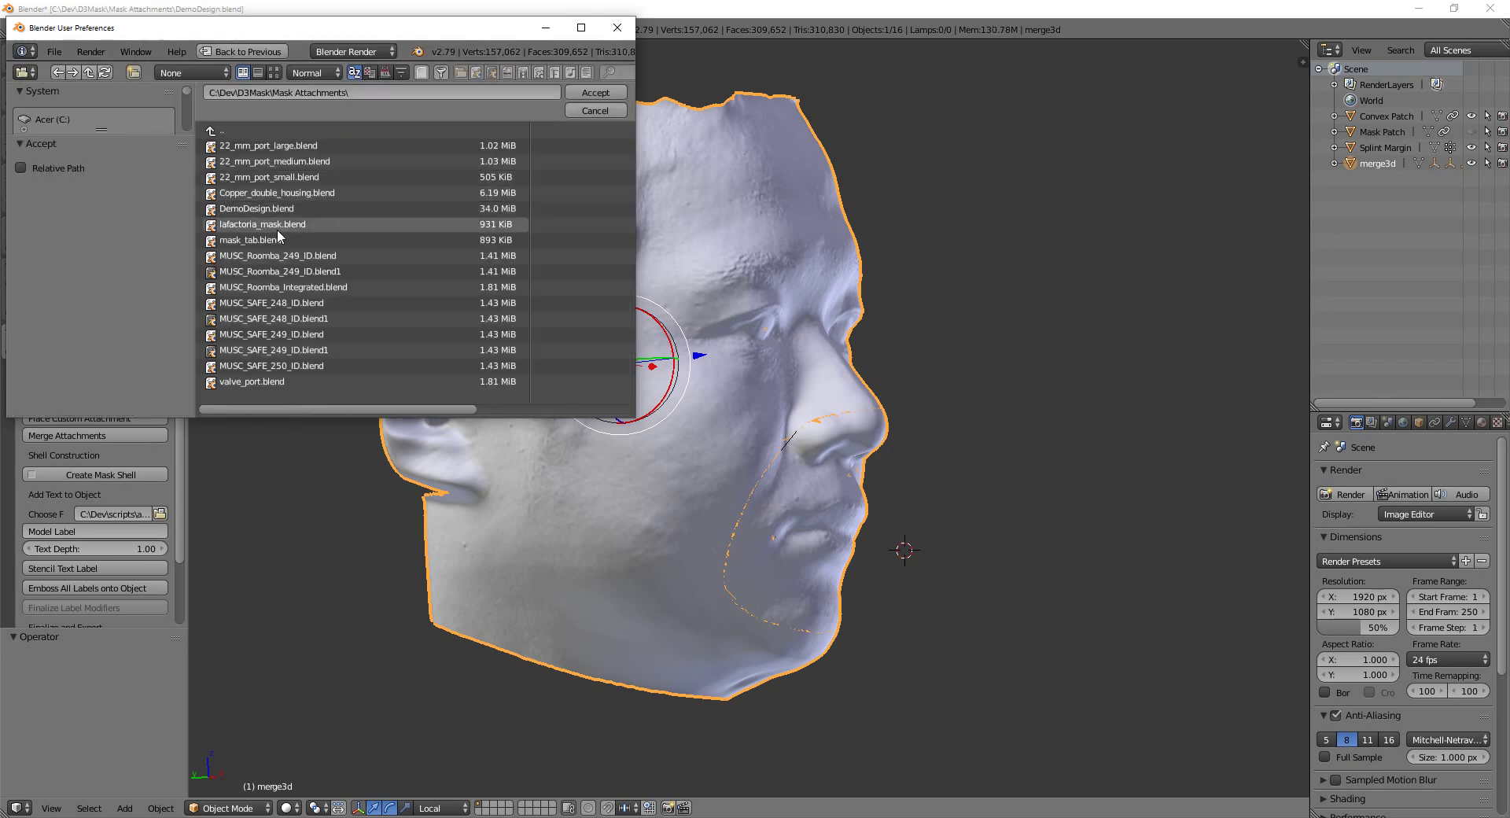
{"action": "left_click", "coordinate": [325, 93]}
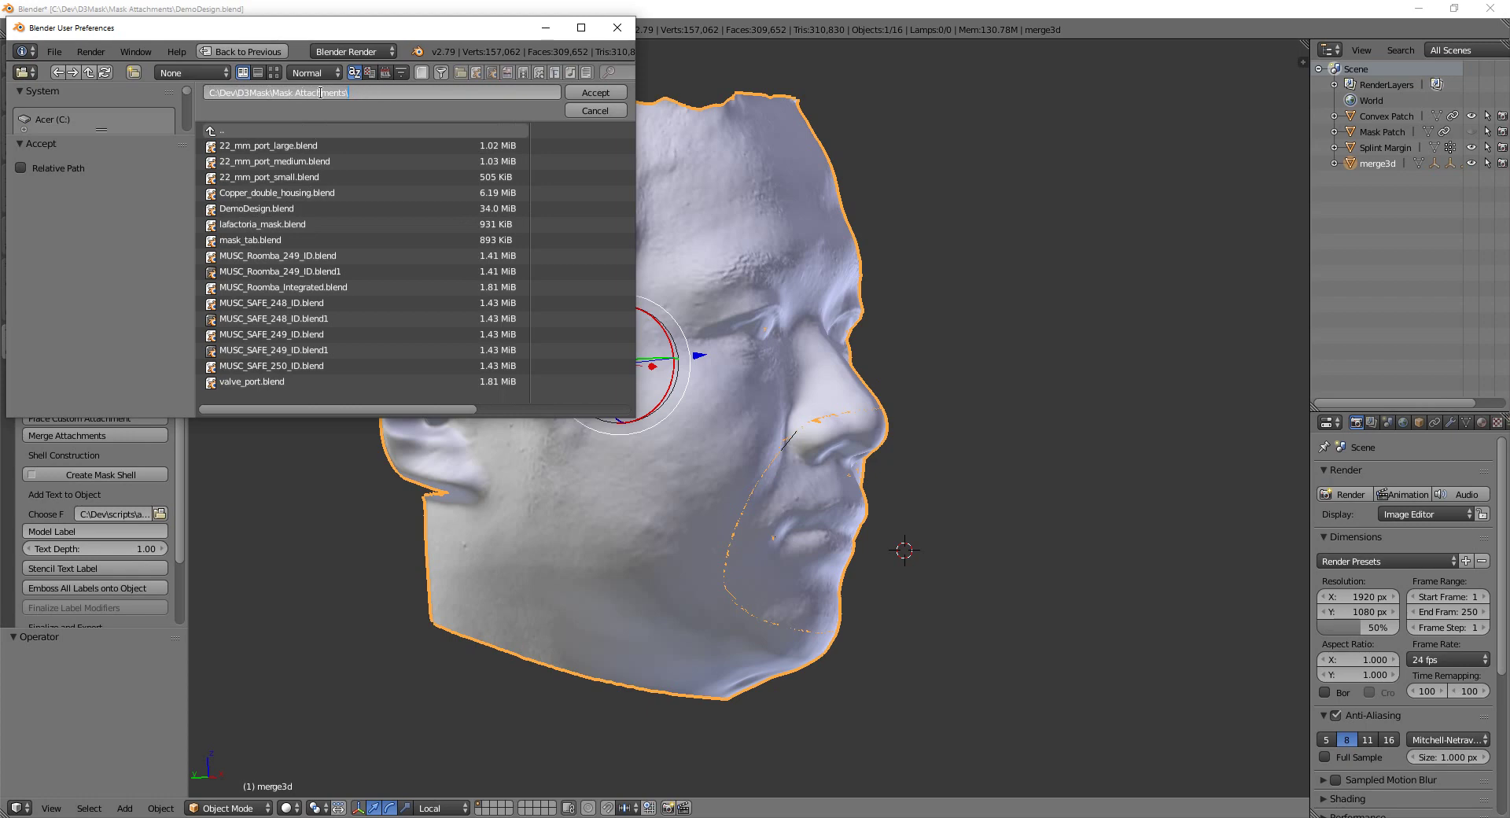
{"action": "left_click", "coordinate": [596, 92]}
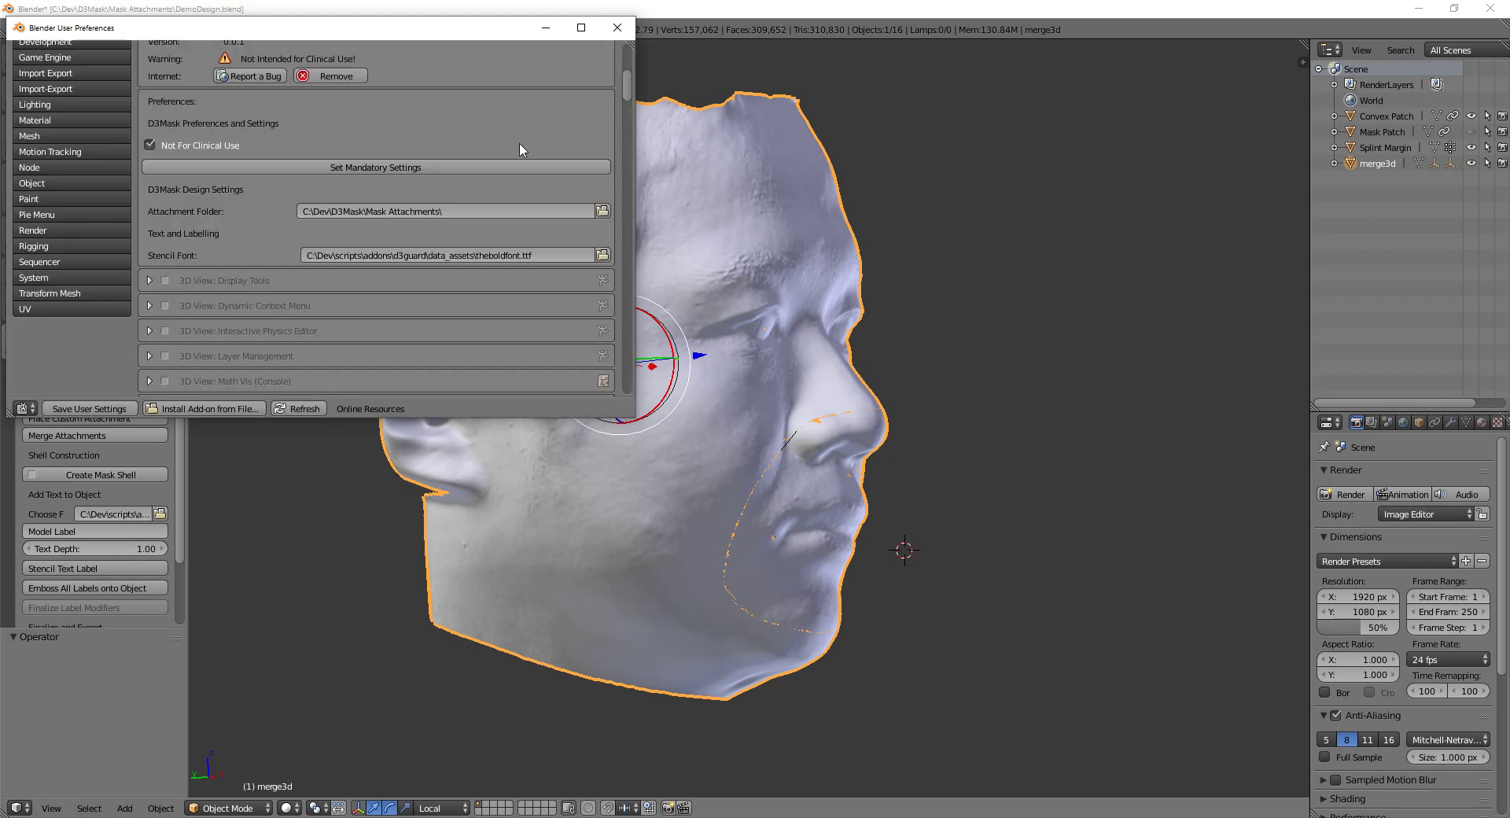
Put the preferences away and choose Roomba from the premade attachments list
{"action": "left_click", "coordinate": [546, 30]}
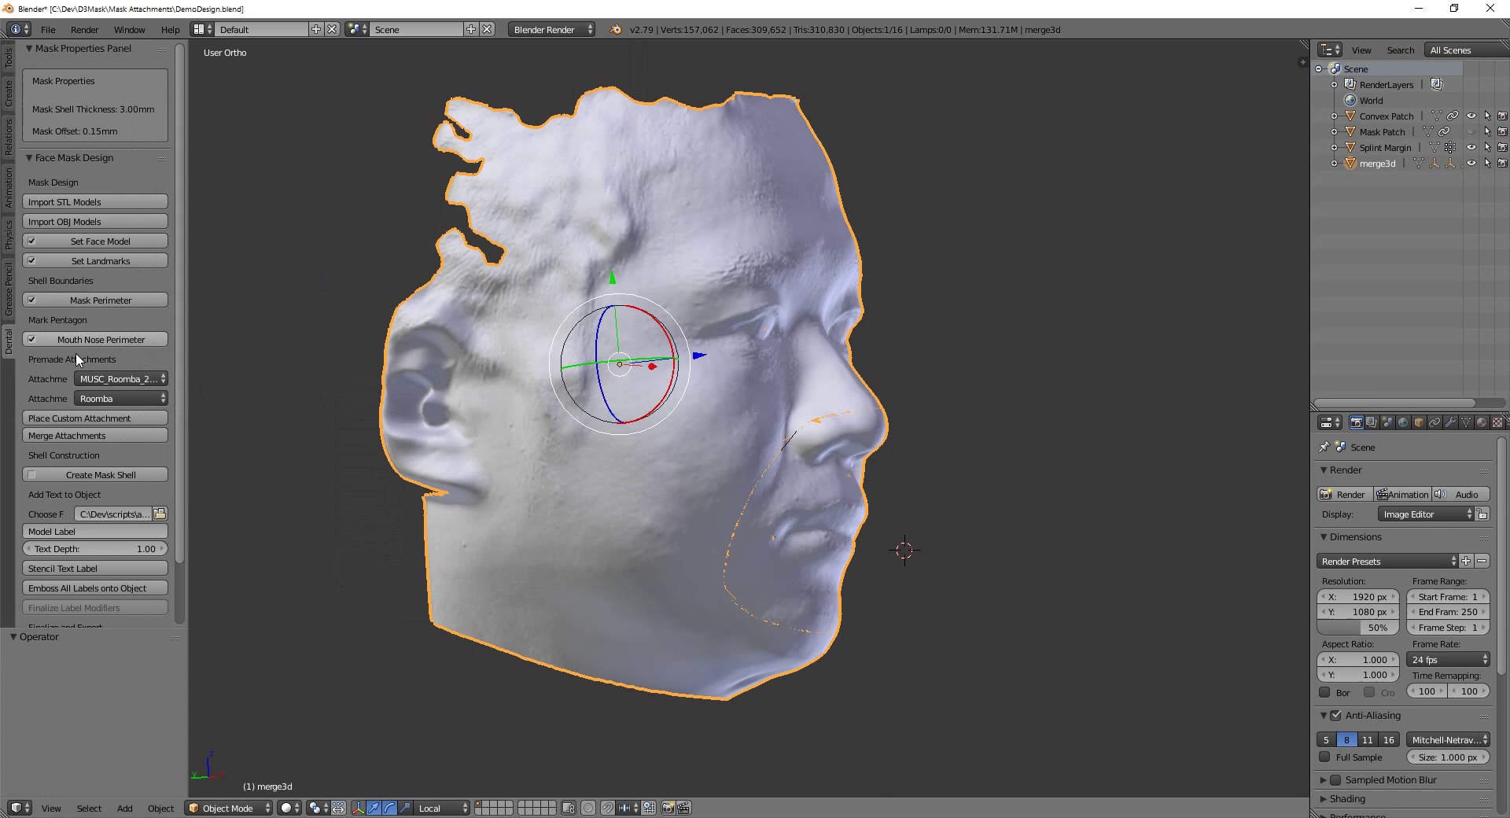
{"action": "left_click", "coordinate": [126, 377]}
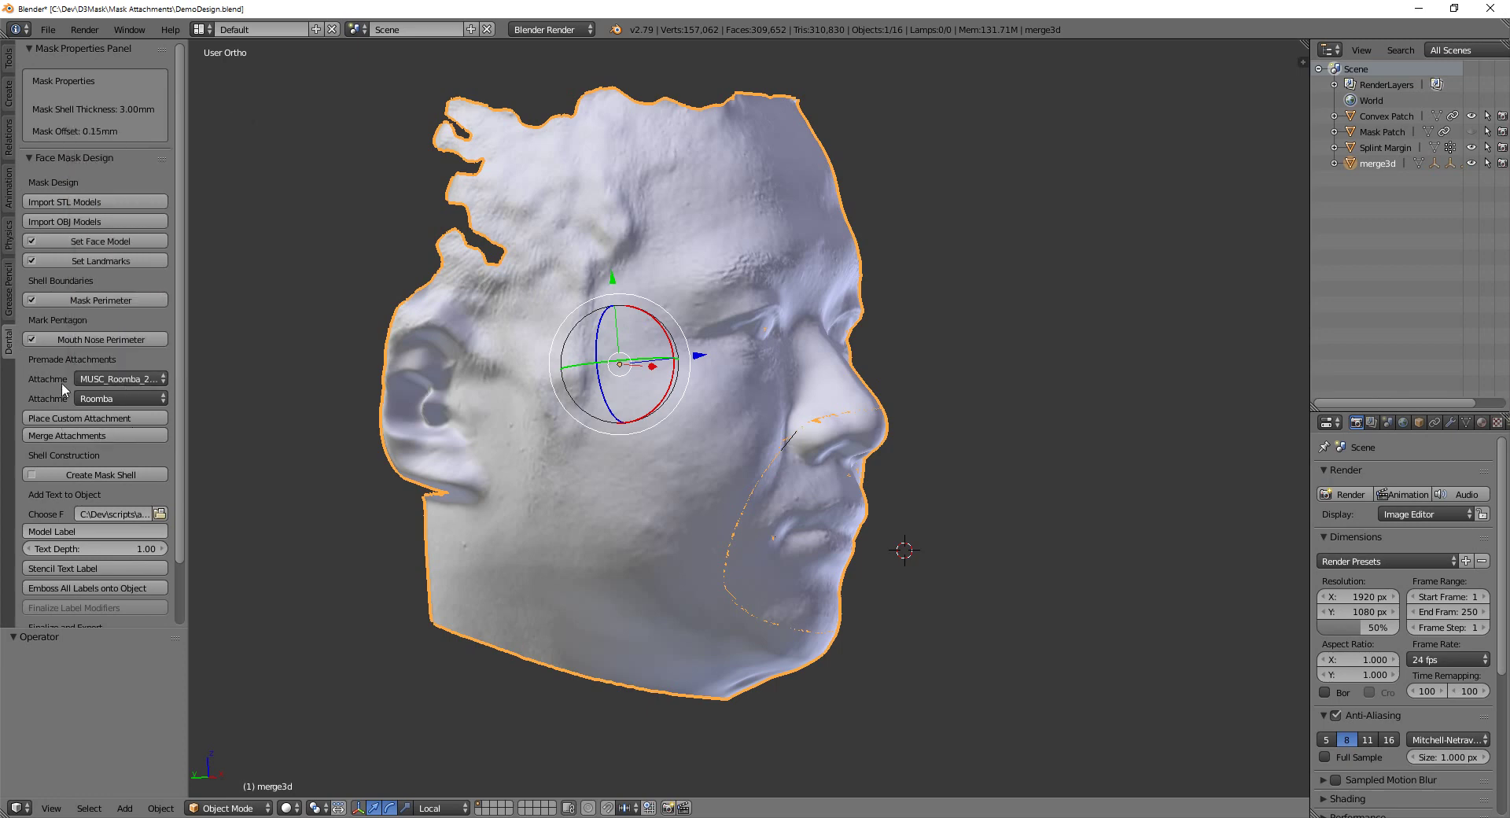
{"action": "scroll", "coordinate": [738, 494], "scroll_direction": "down", "scroll_amount": 3}
Switch to front and right-side ortho views and set the 3D cursor just before the lips
{"action": "middle_click_drag", "start_coordinate": [738, 494], "coordinate": [700, 501]}
{"action": "key", "text": "KP_3"}
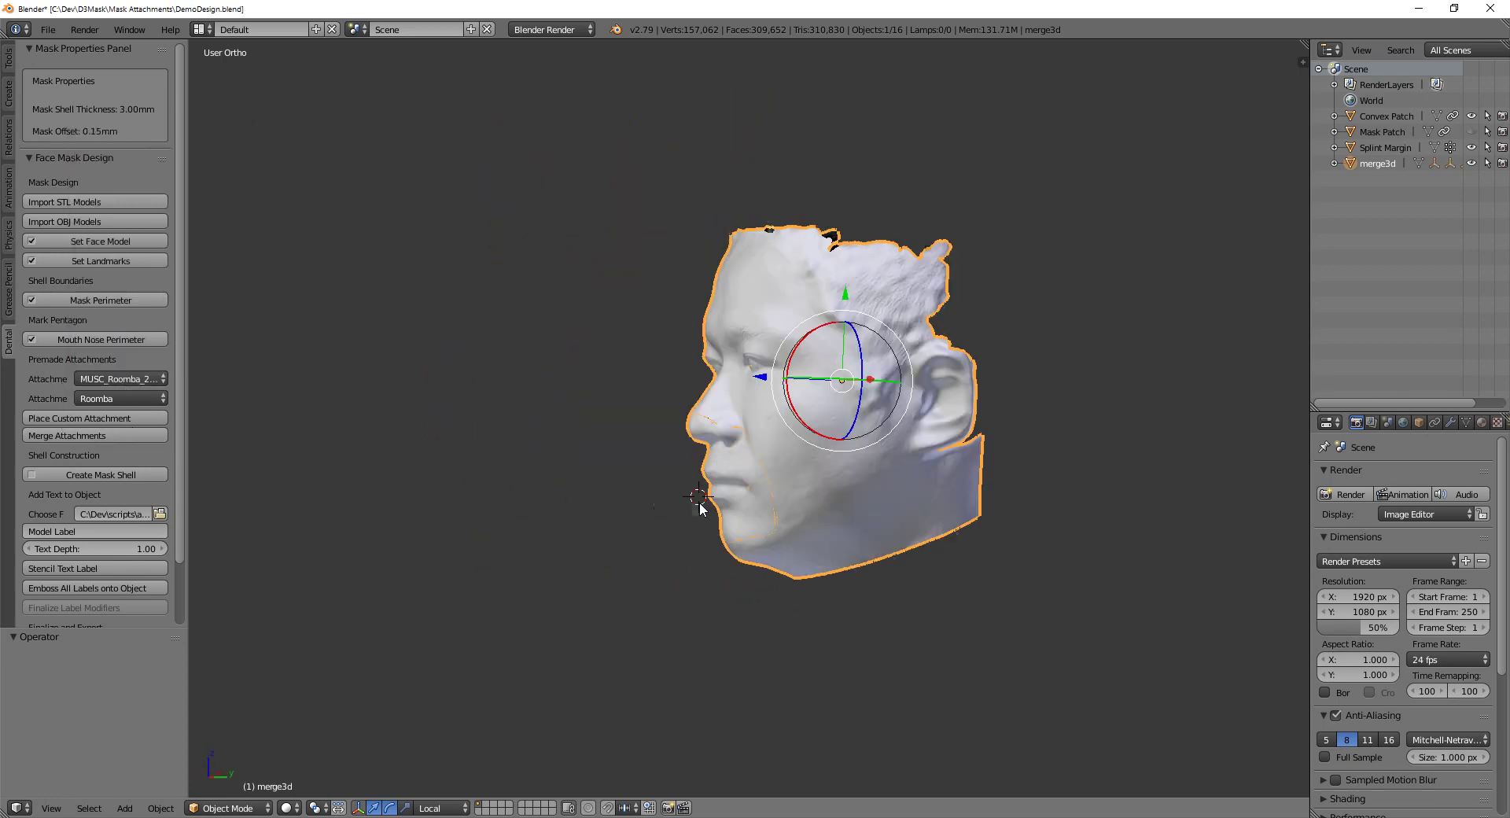
{"action": "key", "text": "KP_1"}
{"action": "scroll", "coordinate": [846, 541], "scroll_direction": "up", "scroll_amount": 2}
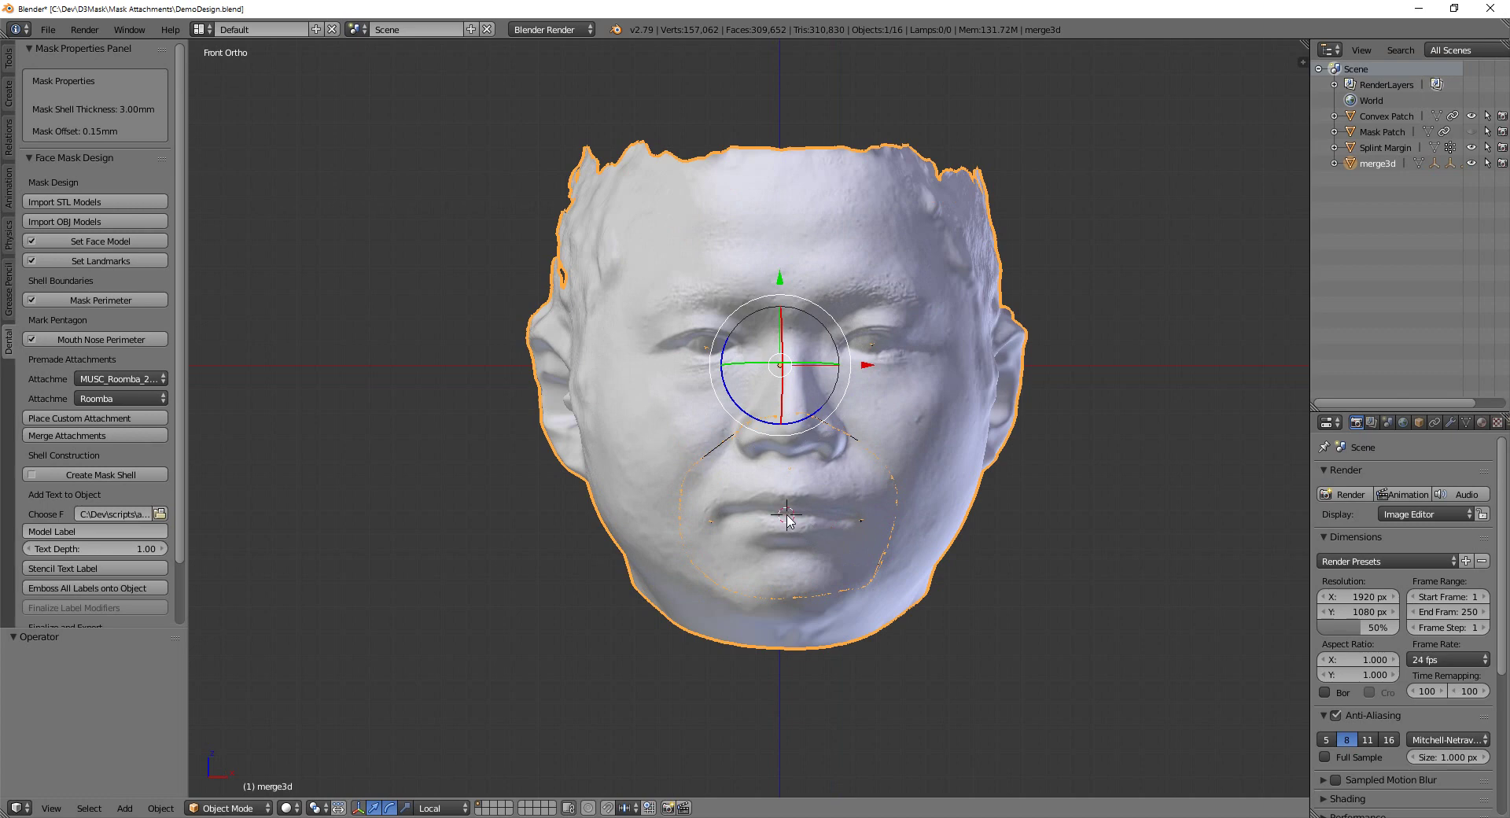
{"action": "key", "text": "KP_3"}
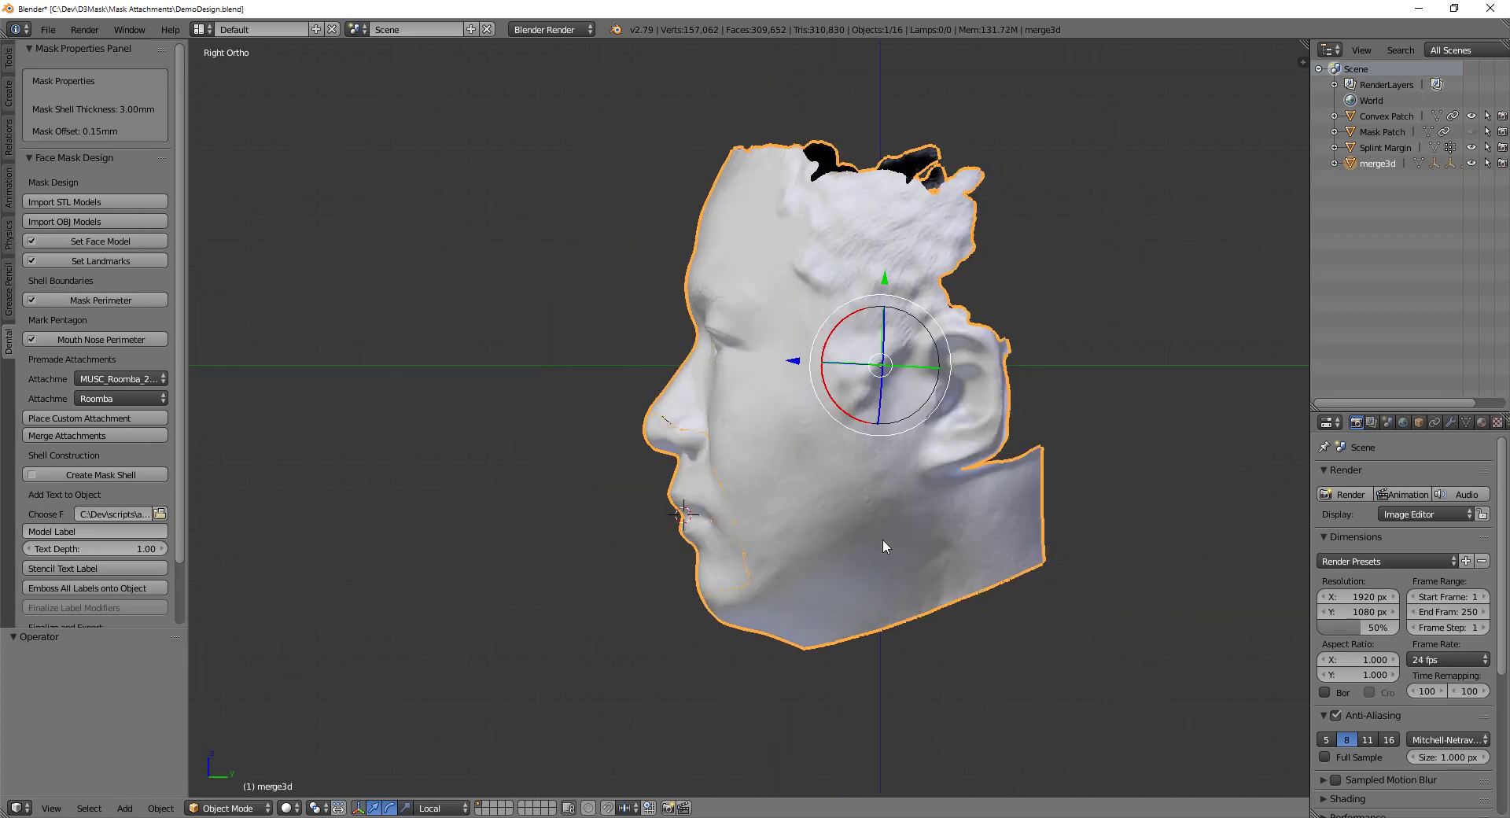
{"action": "left_click", "coordinate": [619, 527]}
{"action": "middle_click_drag", "start_coordinate": [626, 525], "coordinate": [782, 511]}
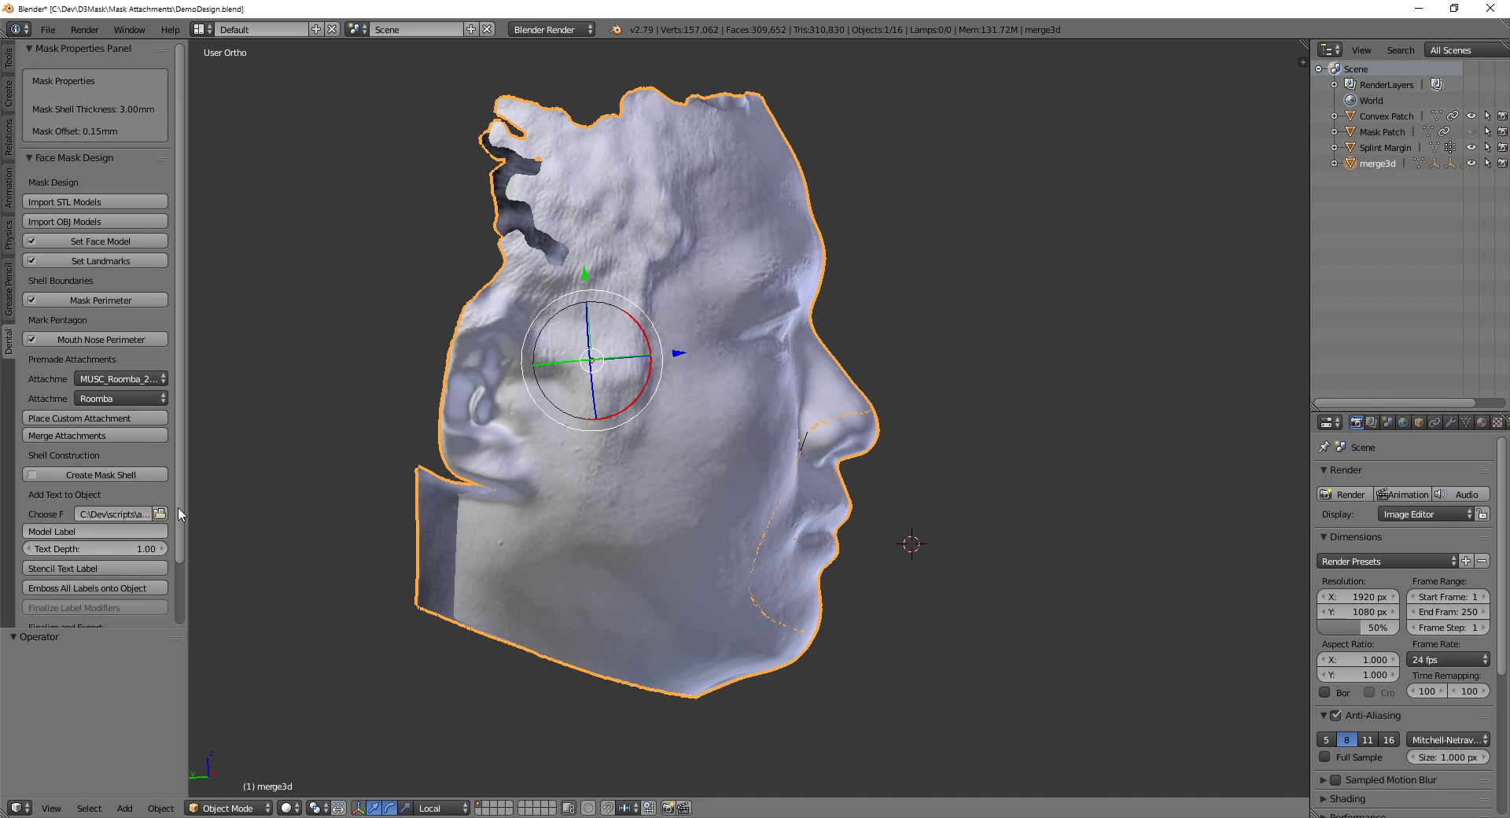
Place the Roomba attachment at the cursor and rotate it 35.3° to match the face
{"action": "left_click", "coordinate": [95, 418]}
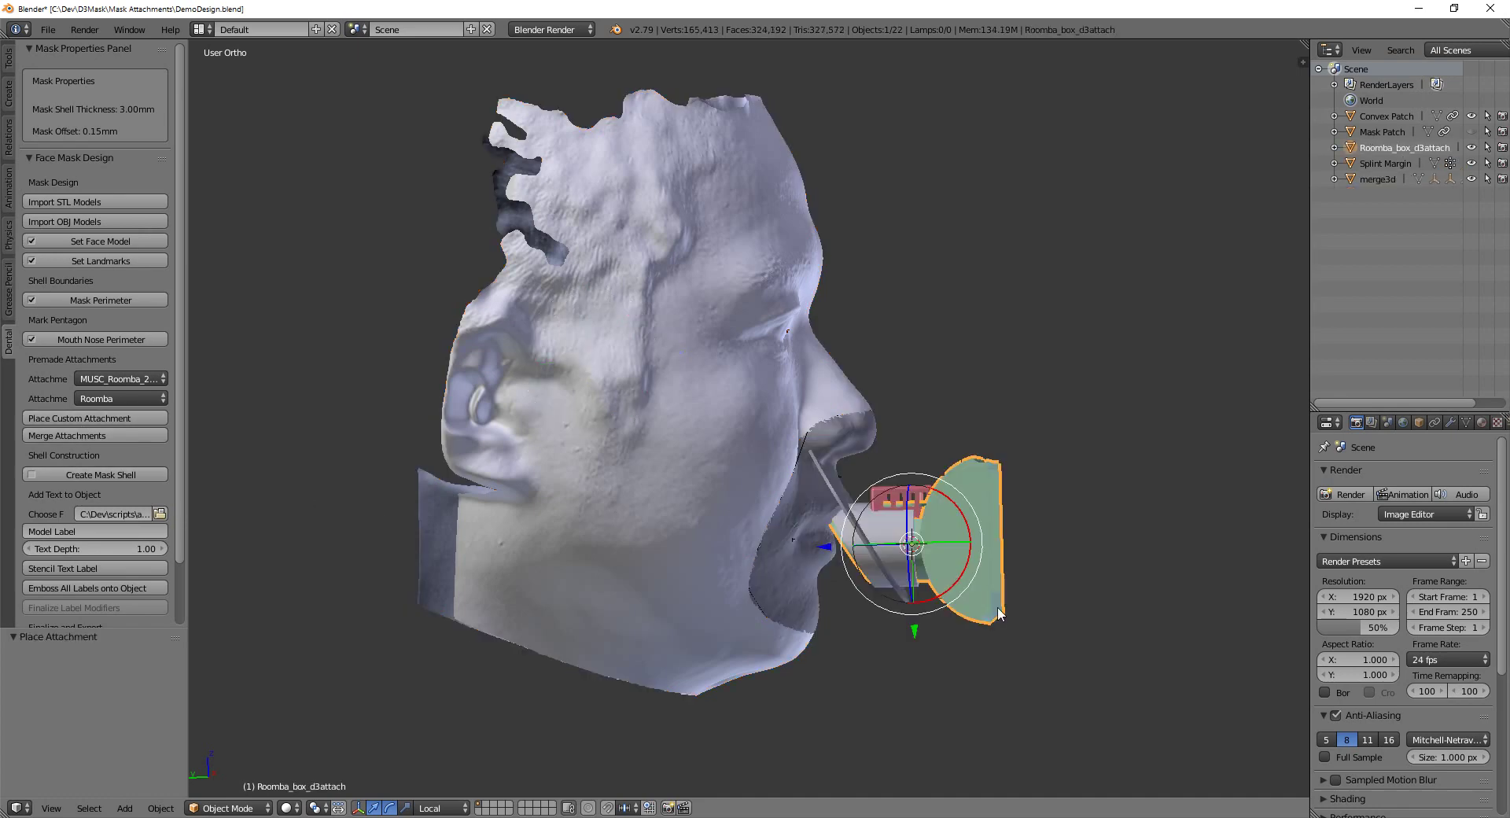
{"action": "middle_click_drag", "start_coordinate": [999, 614], "coordinate": [855, 512]}
{"action": "scroll", "coordinate": [813, 493], "scroll_direction": "up", "scroll_amount": 3}
{"action": "left_click_drag", "start_coordinate": [899, 523], "coordinate": [869, 578]}
{"action": "middle_click_drag", "start_coordinate": [869, 578], "coordinate": [716, 525]}
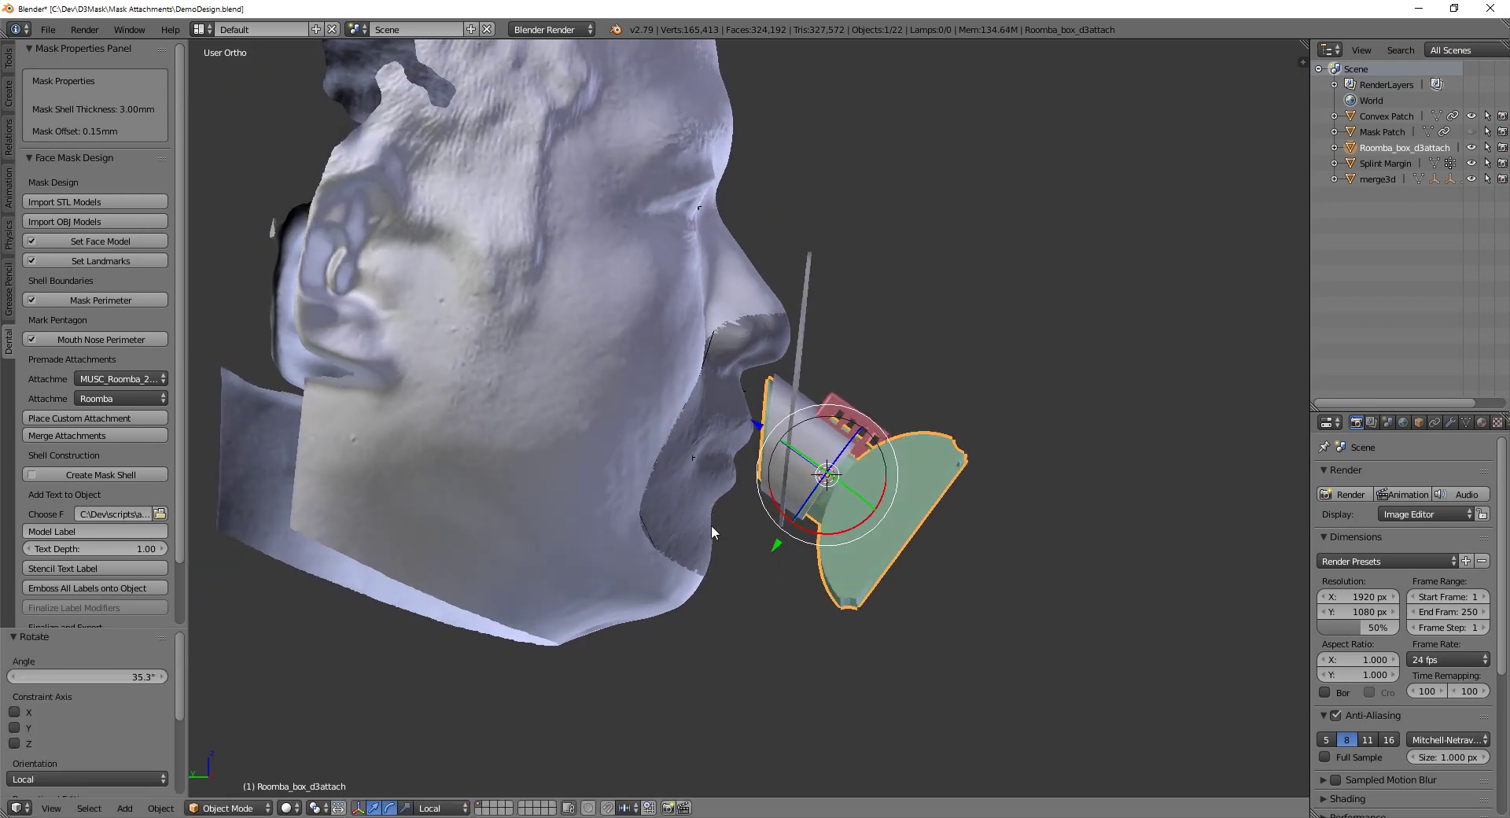
Move the attachment along its local Z axis toward the face
{"action": "key", "text": "g"}
{"action": "key", "text": "z"}
{"action": "key", "text": "z"}
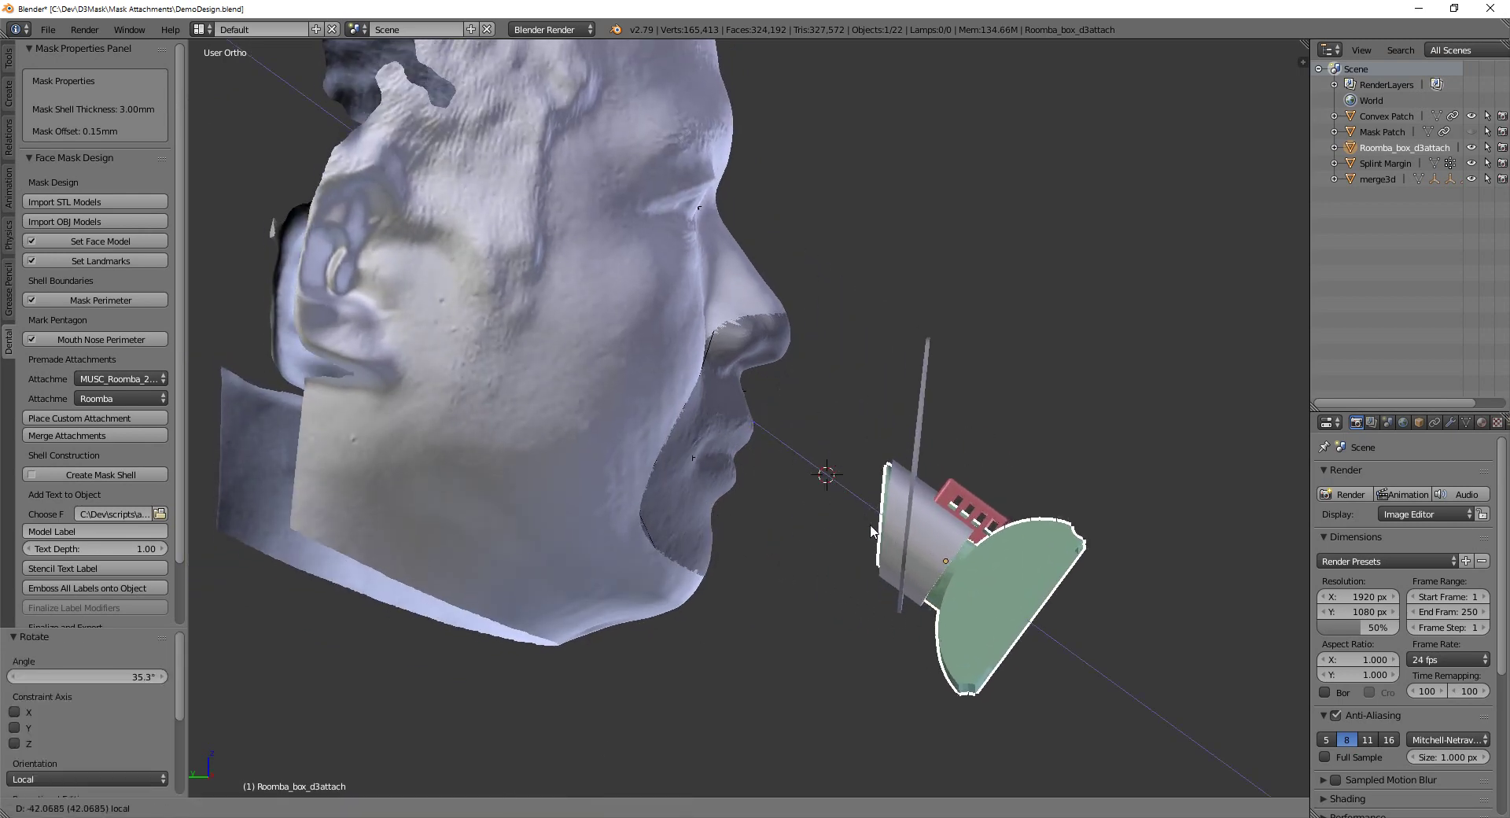
{"action": "left_click", "coordinate": [758, 475]}
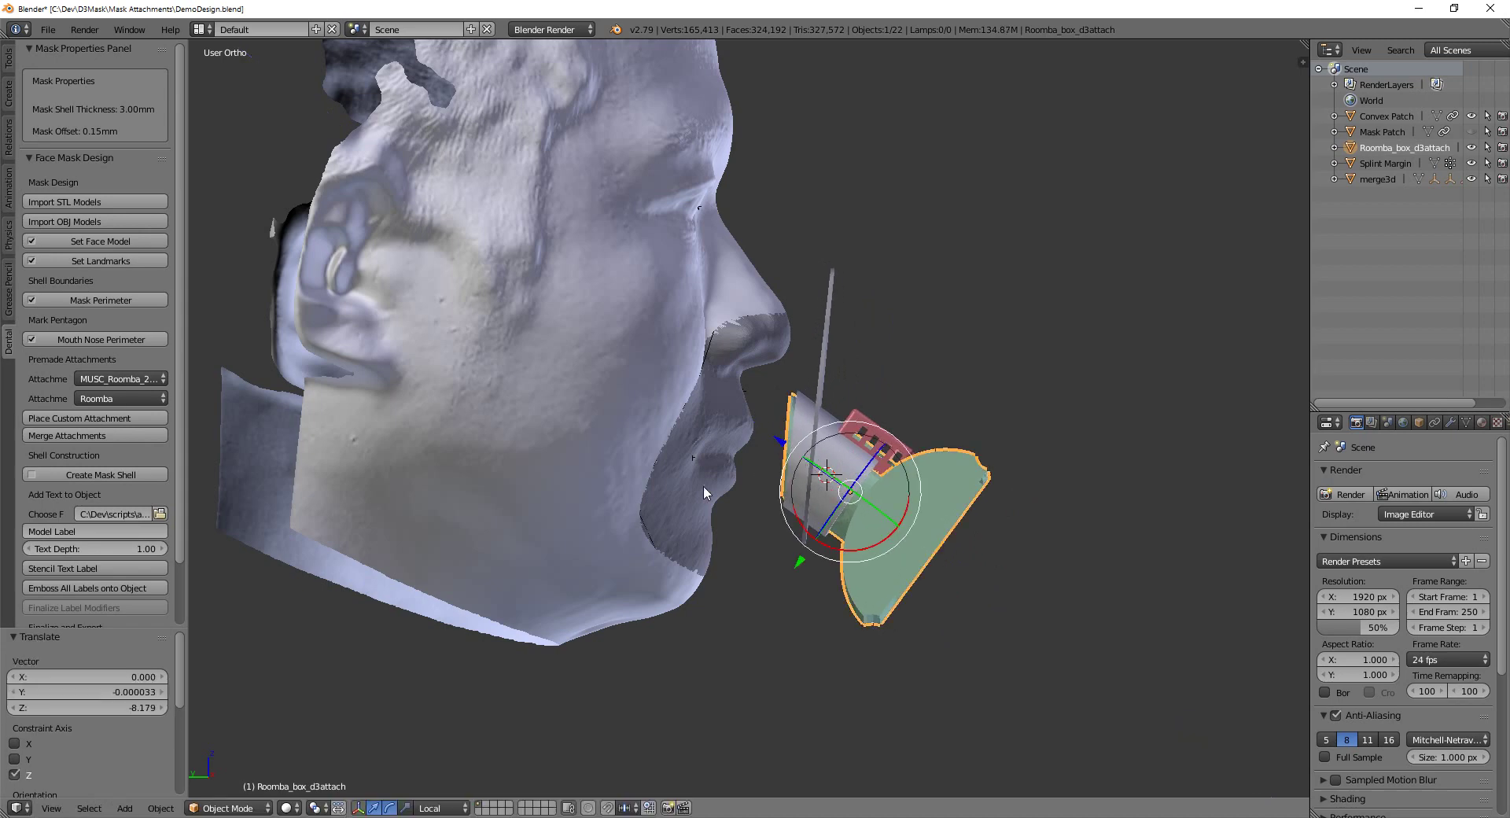
{"action": "middle_click_drag", "start_coordinate": [703, 485], "coordinate": [657, 520]}
Switch transform orientation to Global, then lower the attachment along Z and shift it along Y
{"action": "left_click", "coordinate": [443, 808]}
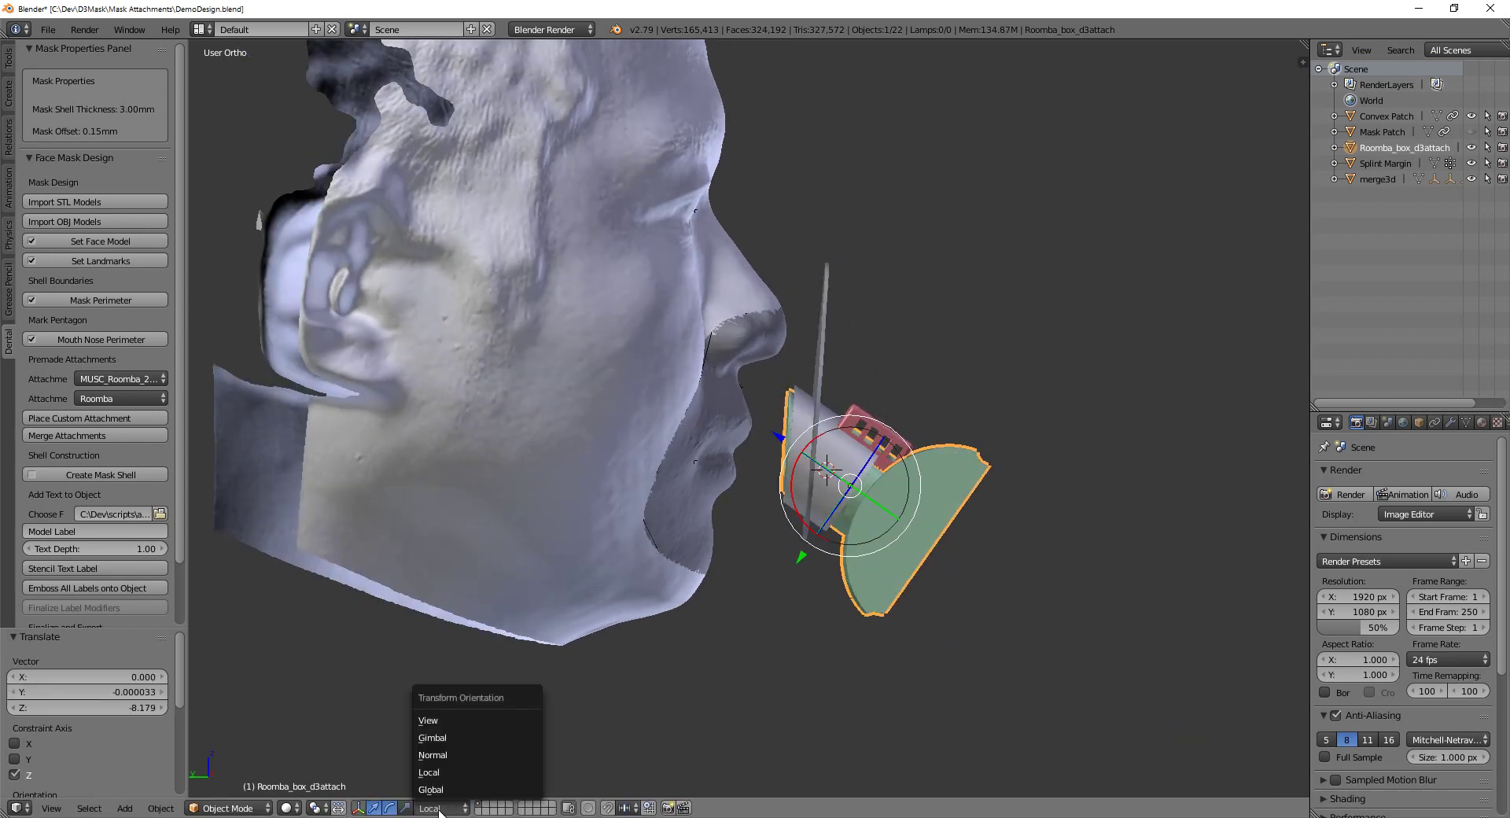
{"action": "left_click", "coordinate": [440, 789]}
{"action": "middle_click_drag", "start_coordinate": [679, 688], "coordinate": [682, 660]}
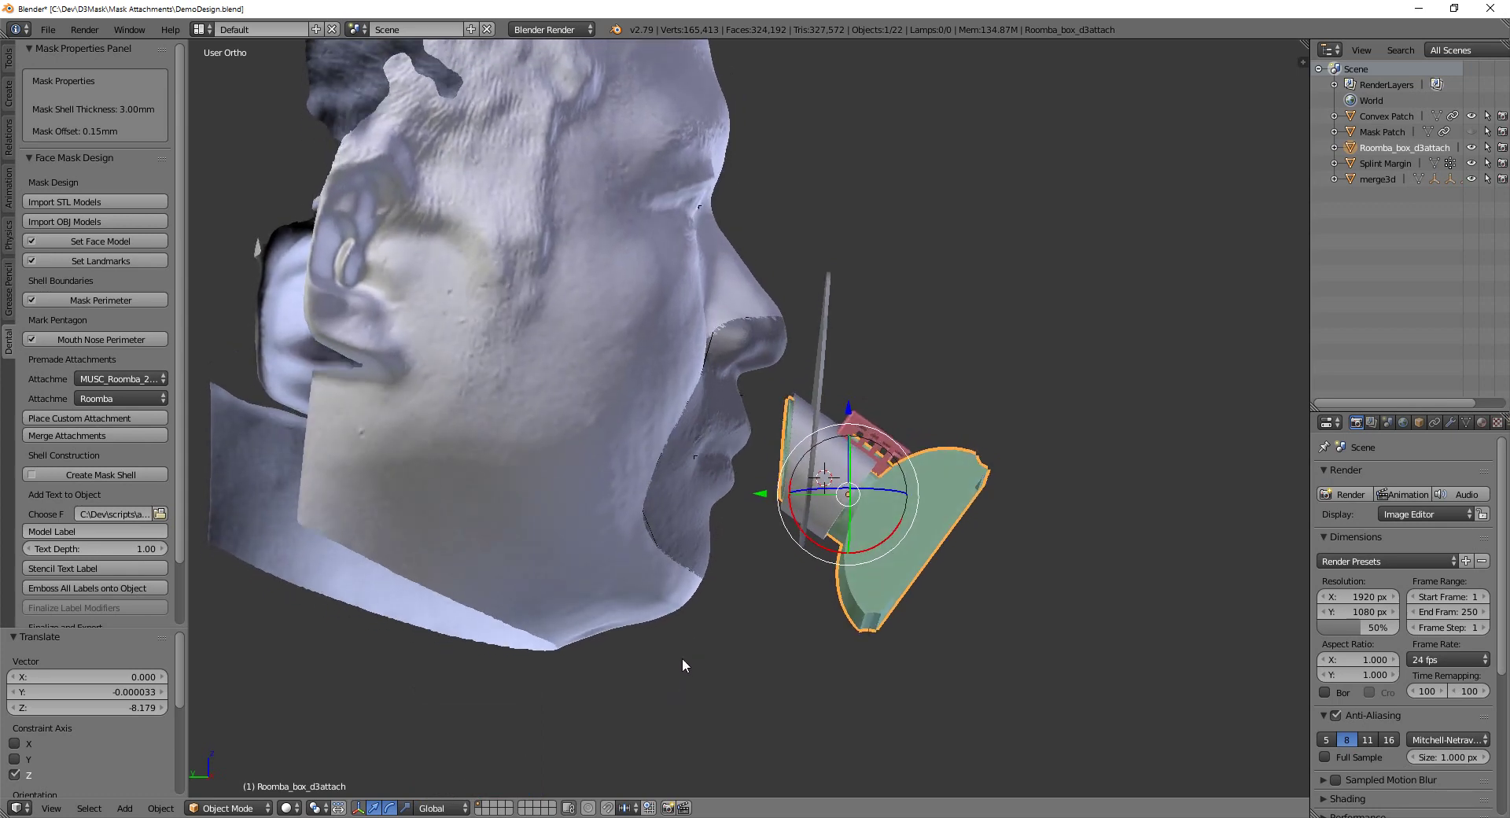
{"action": "left_click_drag", "start_coordinate": [850, 403], "coordinate": [846, 434]}
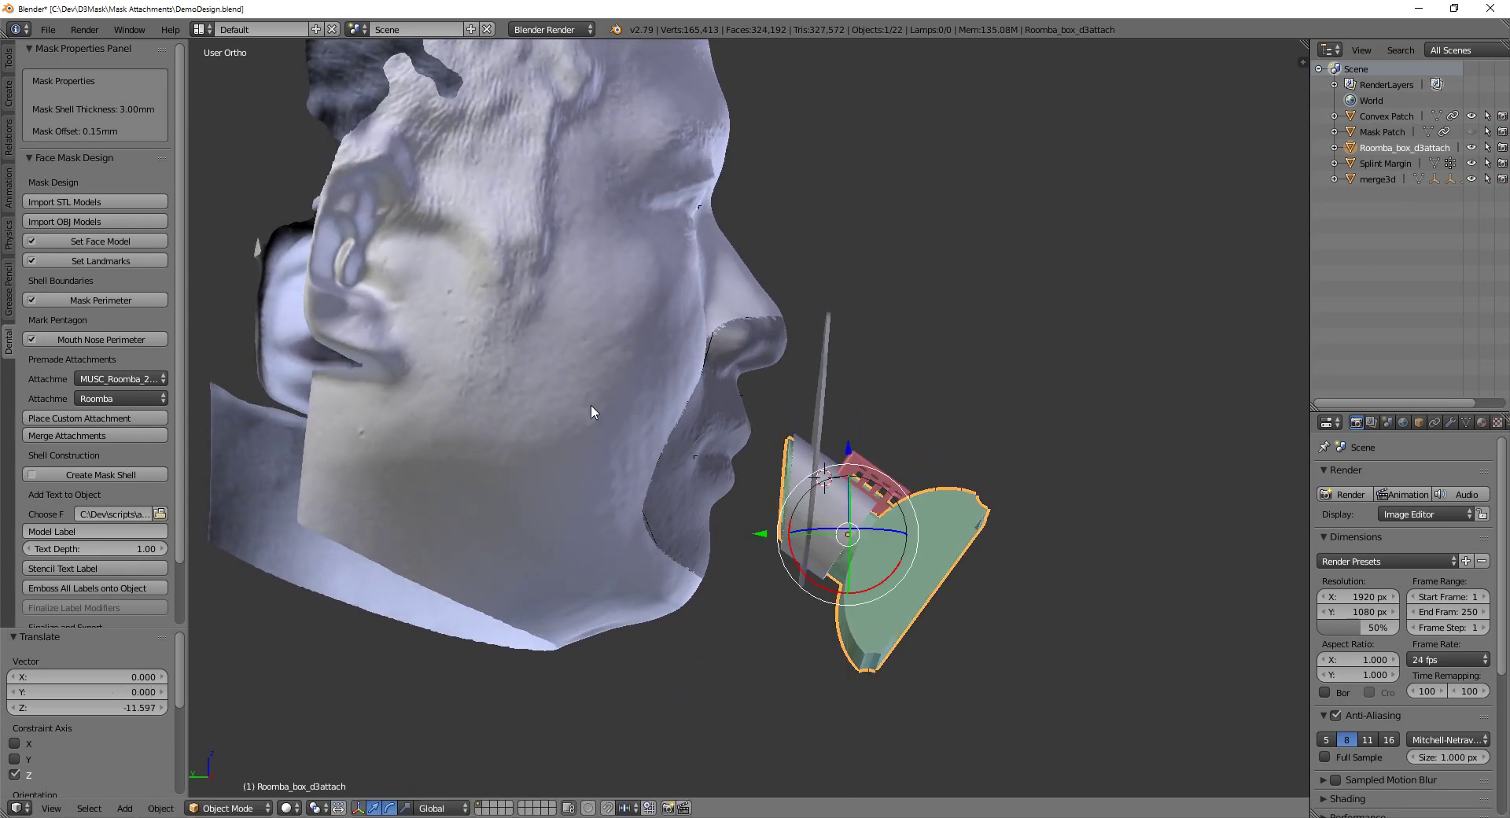
{"action": "middle_click_drag", "start_coordinate": [592, 404], "coordinate": [734, 395]}
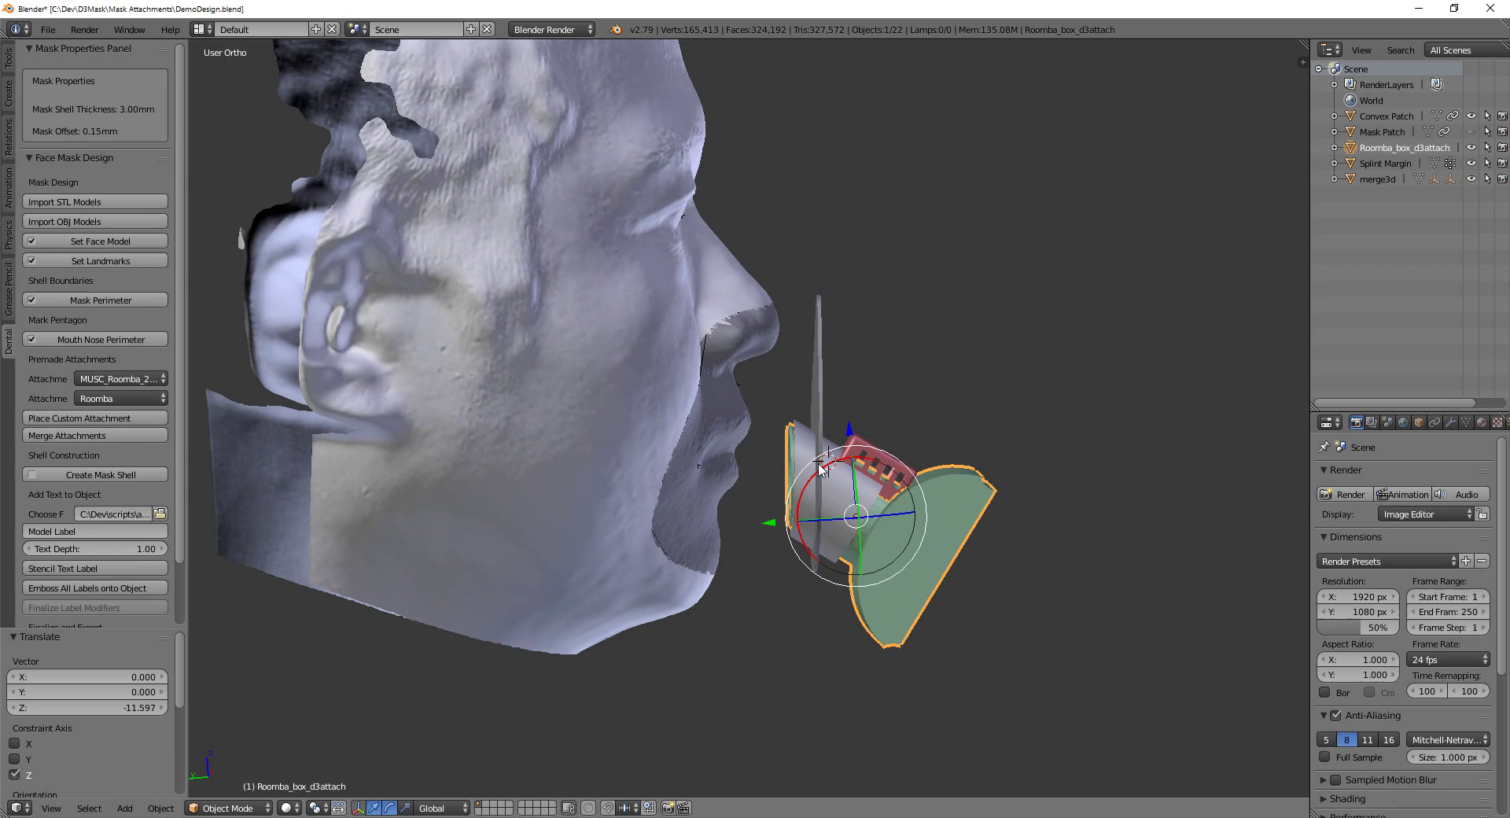
{"action": "left_click_drag", "start_coordinate": [773, 525], "coordinate": [830, 537]}
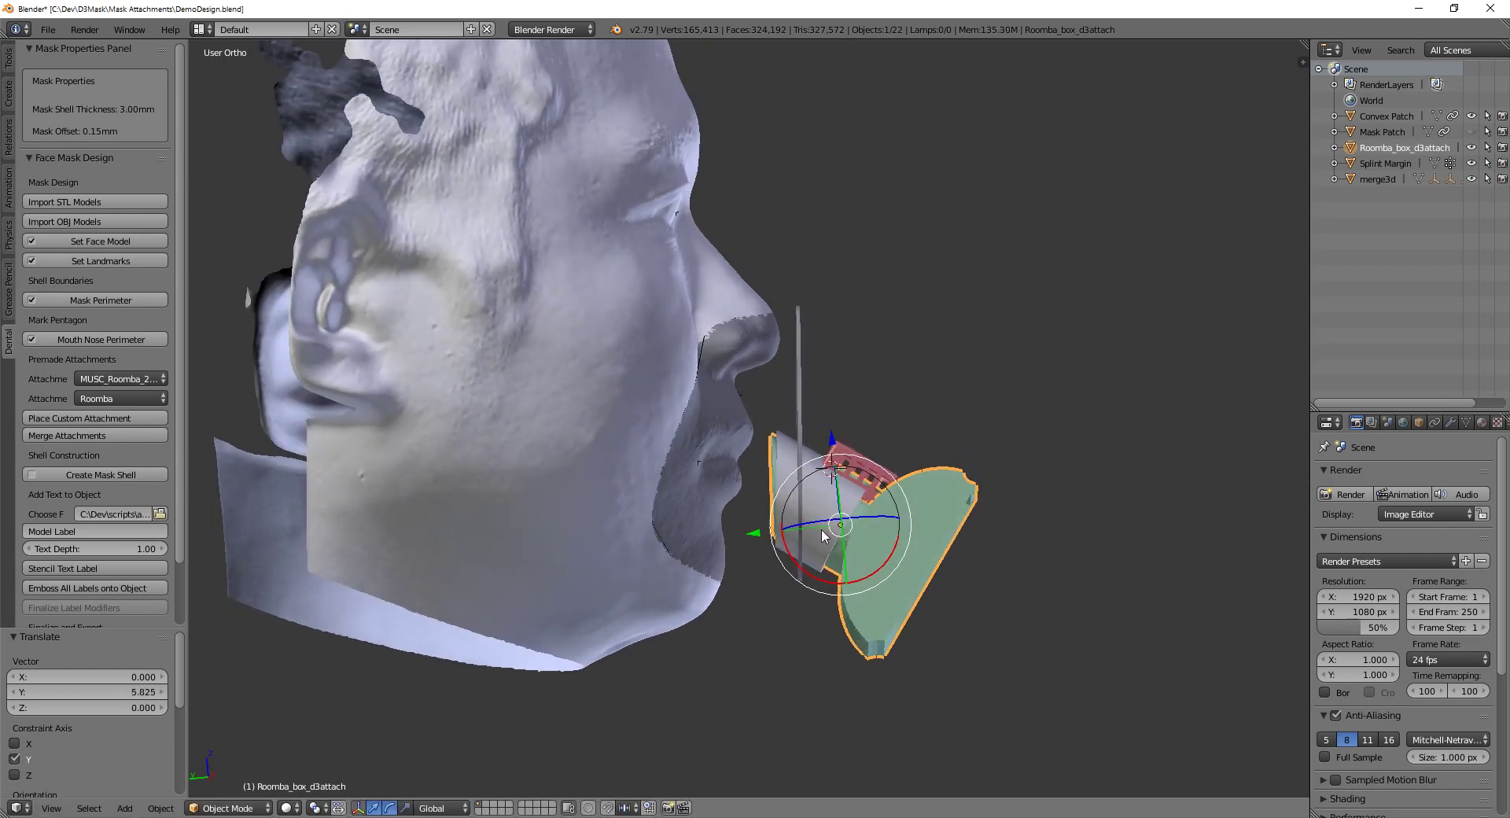
Rotate the attachment 6.37°, then adjust it along Z and 3.644 along Y toward the lips
{"action": "key", "text": "r"}
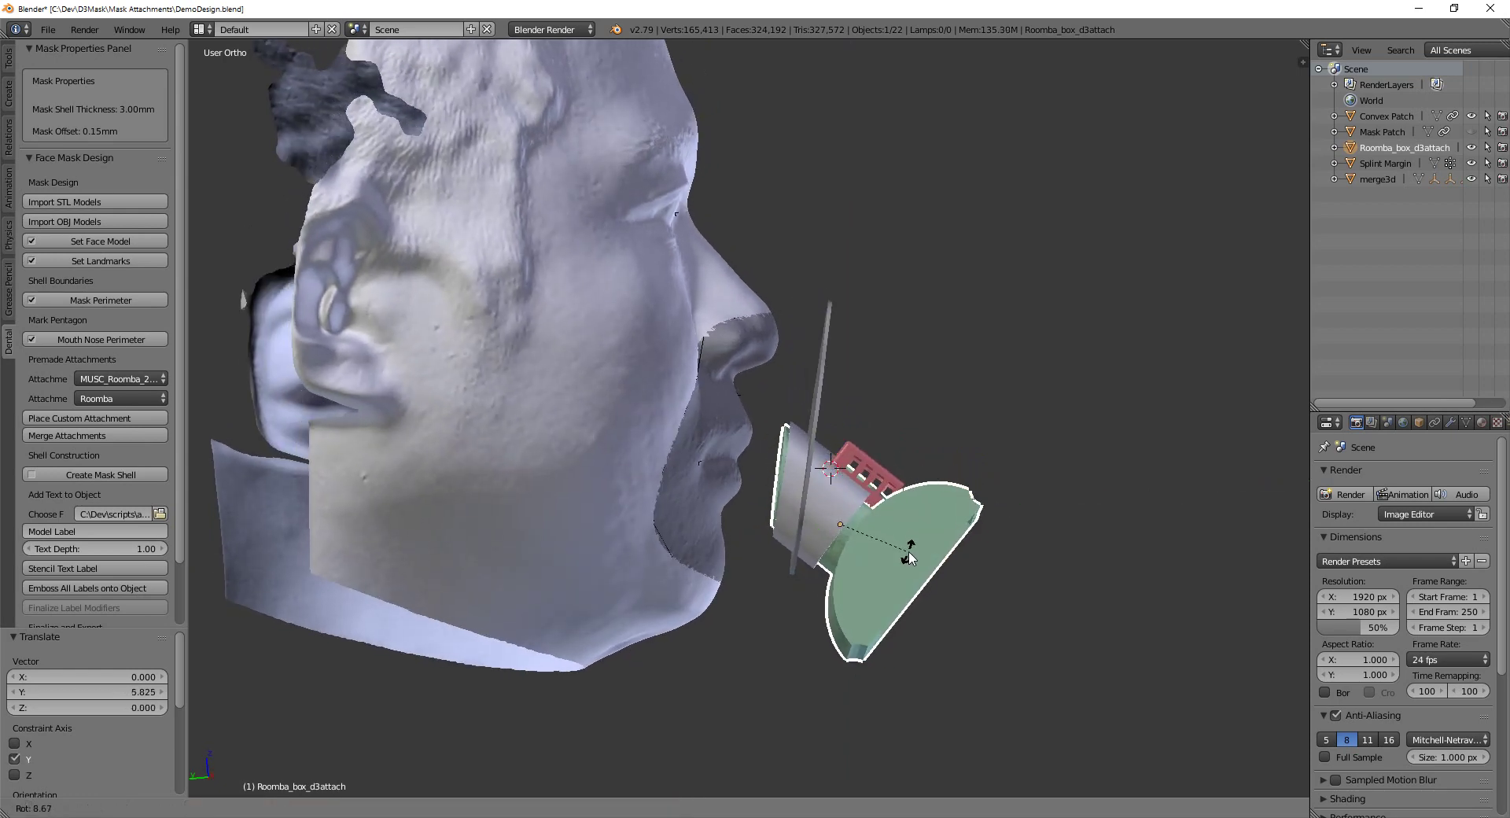
{"action": "left_click", "coordinate": [905, 543]}
{"action": "left_click_drag", "start_coordinate": [828, 452], "coordinate": [818, 480]}
{"action": "scroll", "coordinate": [640, 574], "scroll_direction": "up", "scroll_amount": 2}
{"action": "scroll", "coordinate": [799, 634], "scroll_direction": "up", "scroll_amount": 2}
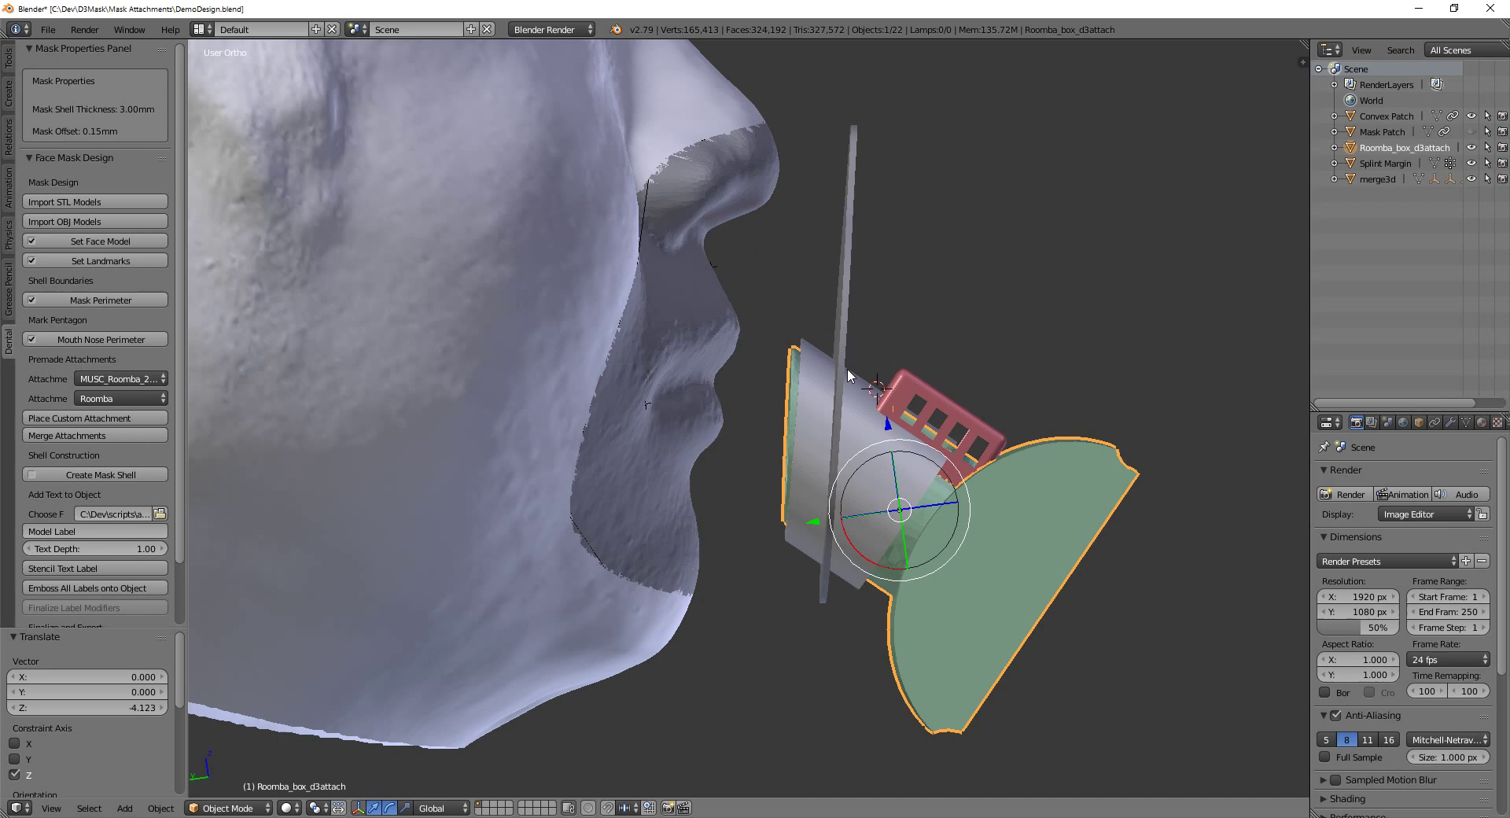
{"action": "mouse_move", "coordinate": [889, 428]}
{"action": "left_mouse_down"}
{"action": "mouse_move", "coordinate": [885, 350]}
{"action": "mouse_move", "coordinate": [888, 413]}
{"action": "left_mouse_up"}
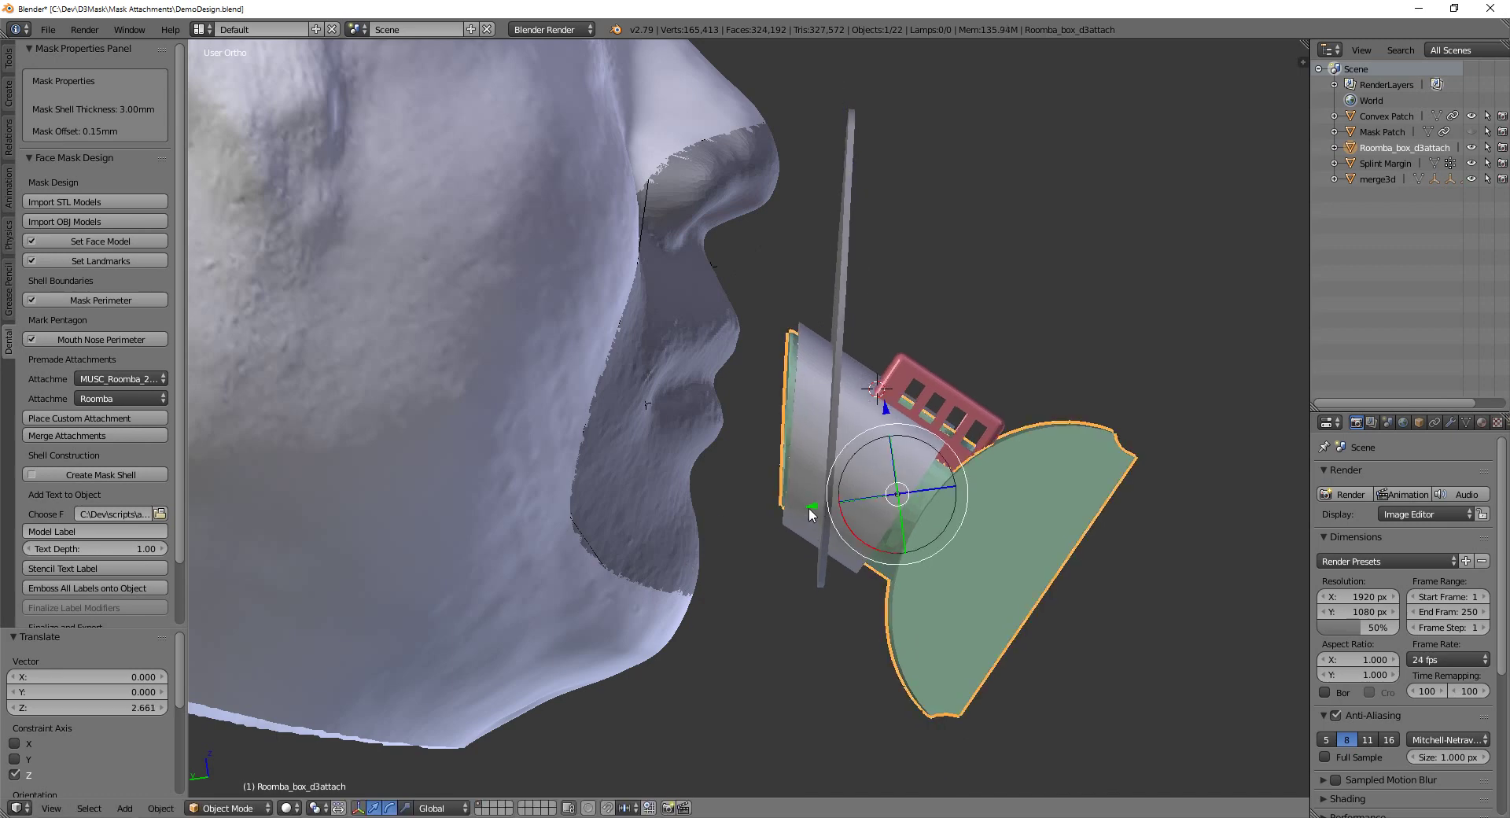
{"action": "left_click_drag", "start_coordinate": [810, 512], "coordinate": [788, 508]}
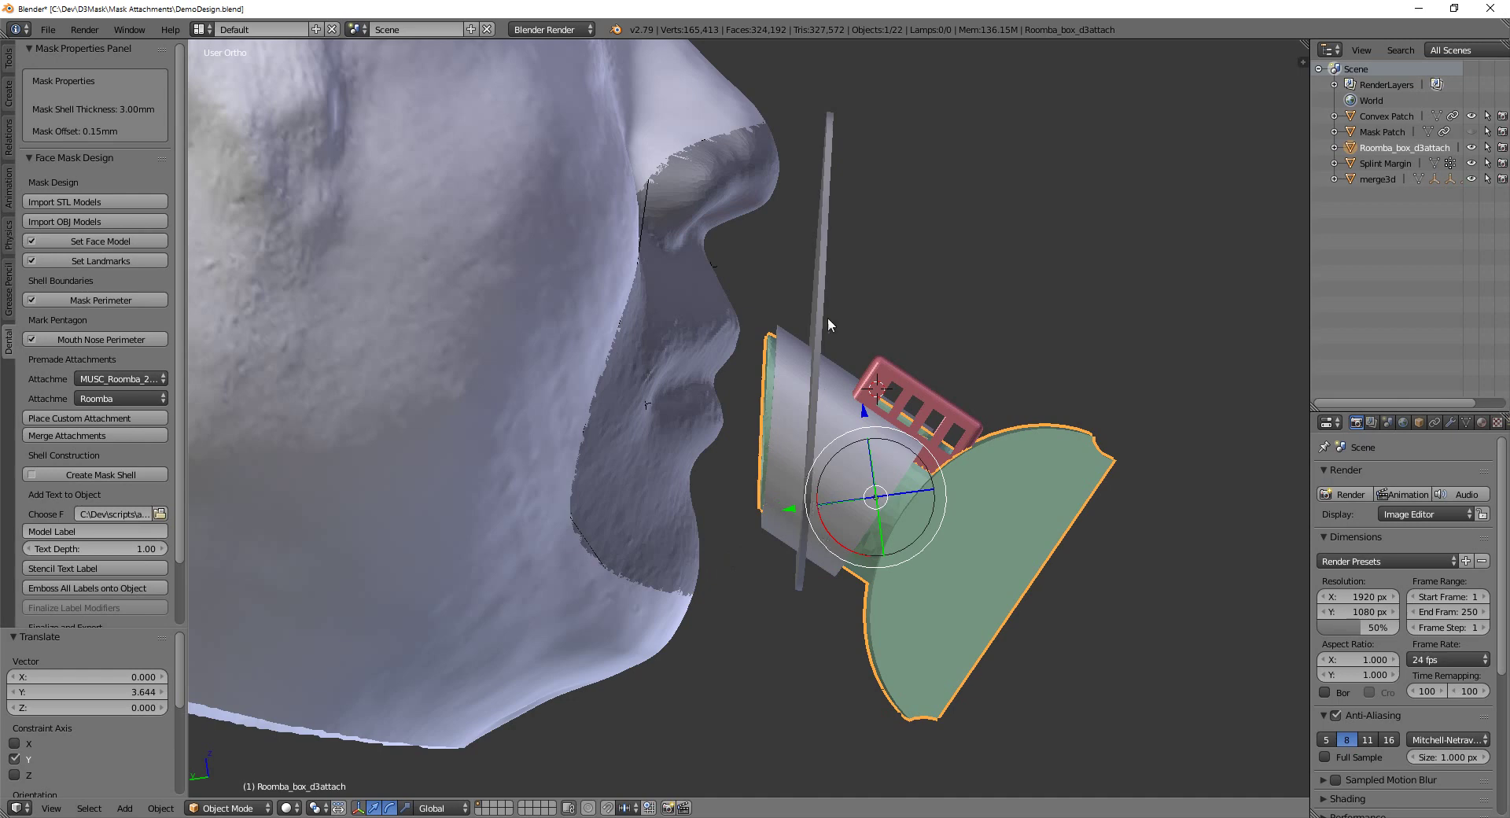
{"action": "middle_click_drag", "start_coordinate": [827, 318], "coordinate": [791, 301]}
Select the Plate Convex_d3comp plate and tilt it -4.64° about X
{"action": "right_click", "coordinate": [814, 295]}
{"action": "middle_click_drag", "start_coordinate": [893, 388], "coordinate": [870, 435]}
{"action": "left_click_drag", "start_coordinate": [870, 437], "coordinate": [873, 434]}
{"action": "middle_click_drag", "start_coordinate": [873, 434], "coordinate": [770, 436]}
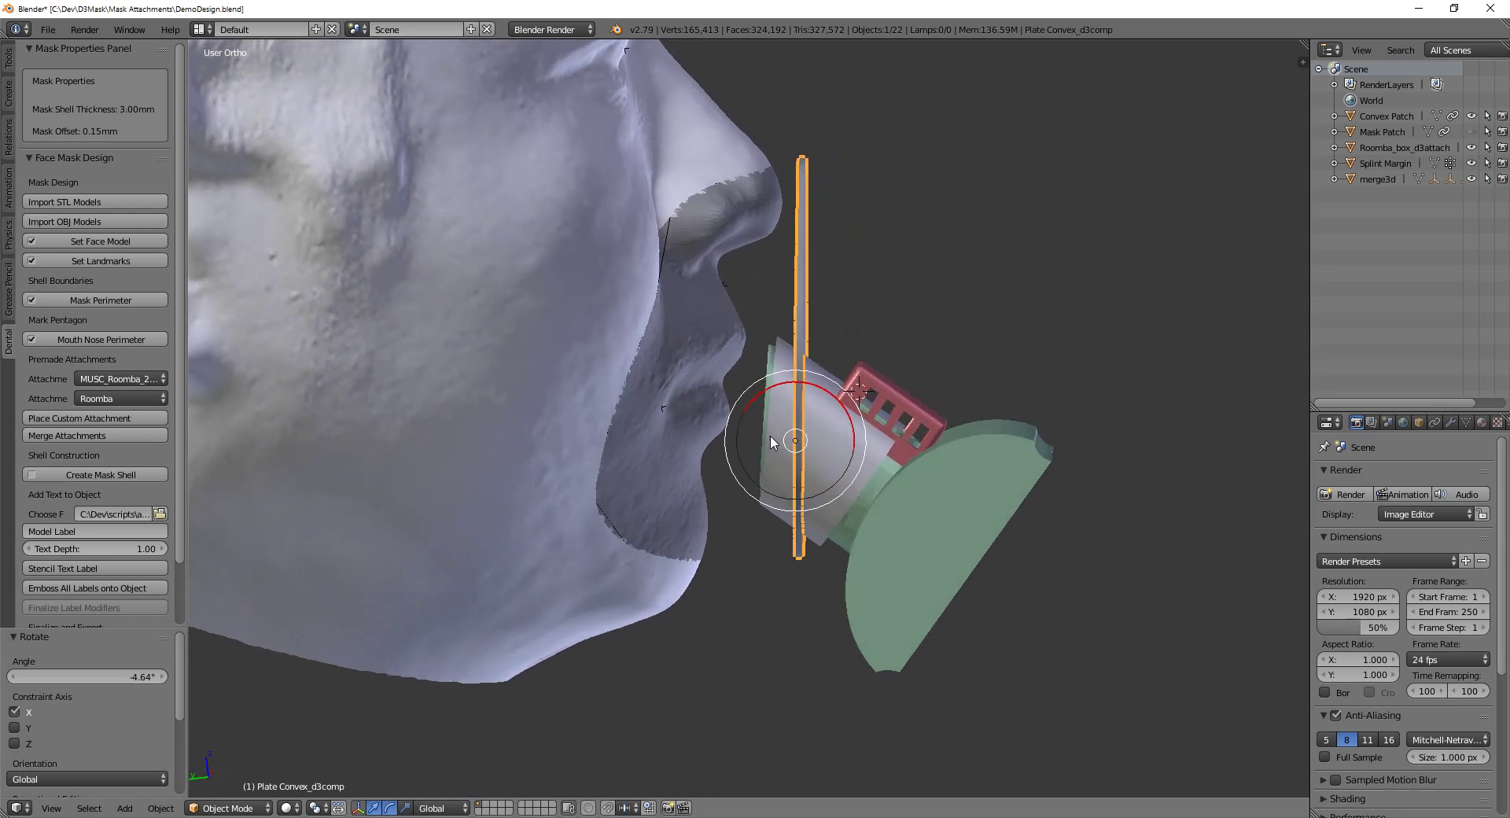
Reselect Roomba_box_d3attach, lower it along Z, then raise it by 2.842
{"action": "left_click", "coordinate": [1402, 149]}
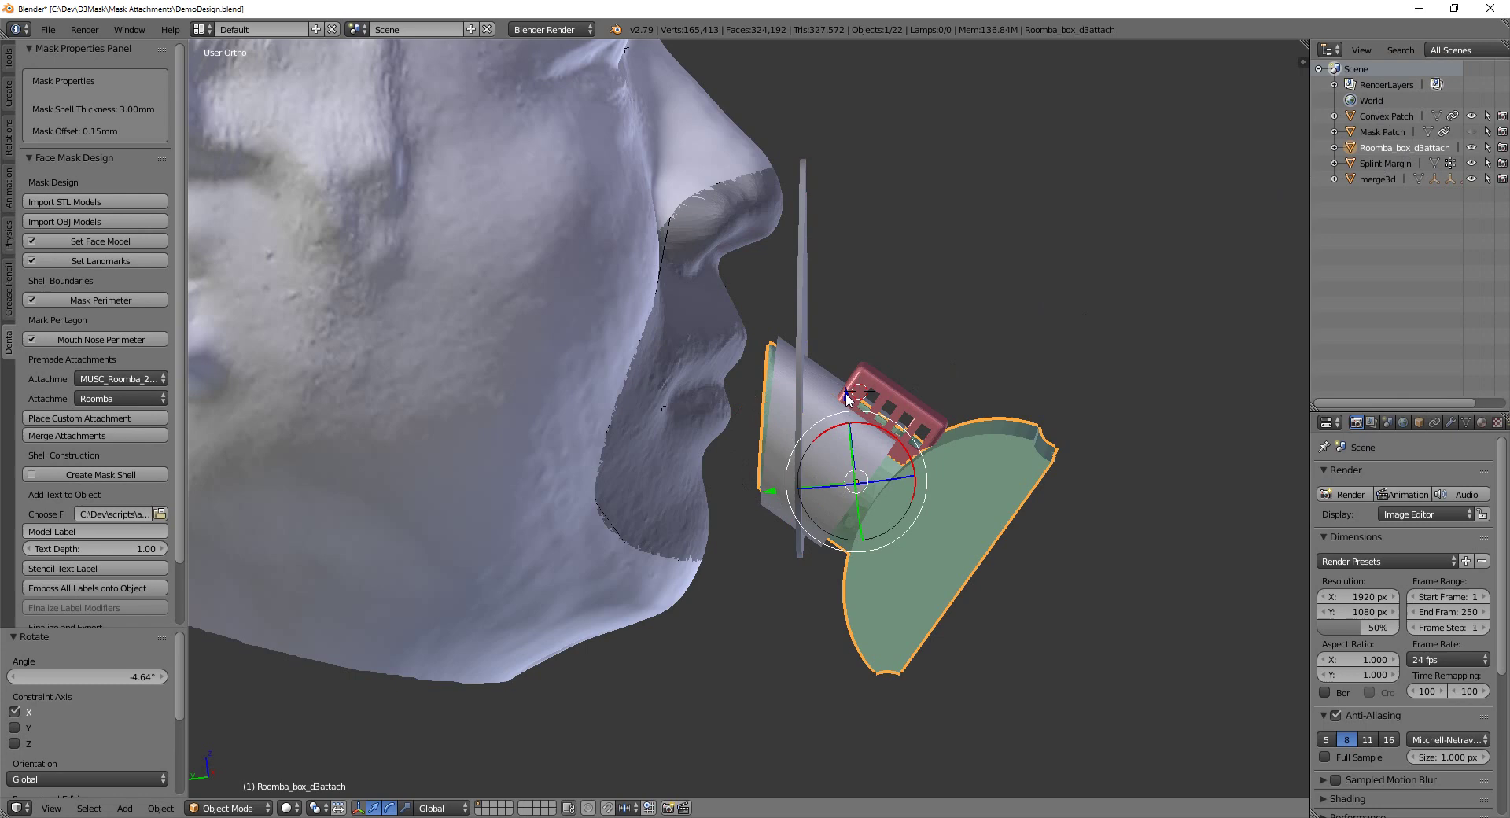
{"action": "key", "text": "g"}
{"action": "key", "text": "z"}
{"action": "left_click", "coordinate": [783, 479]}
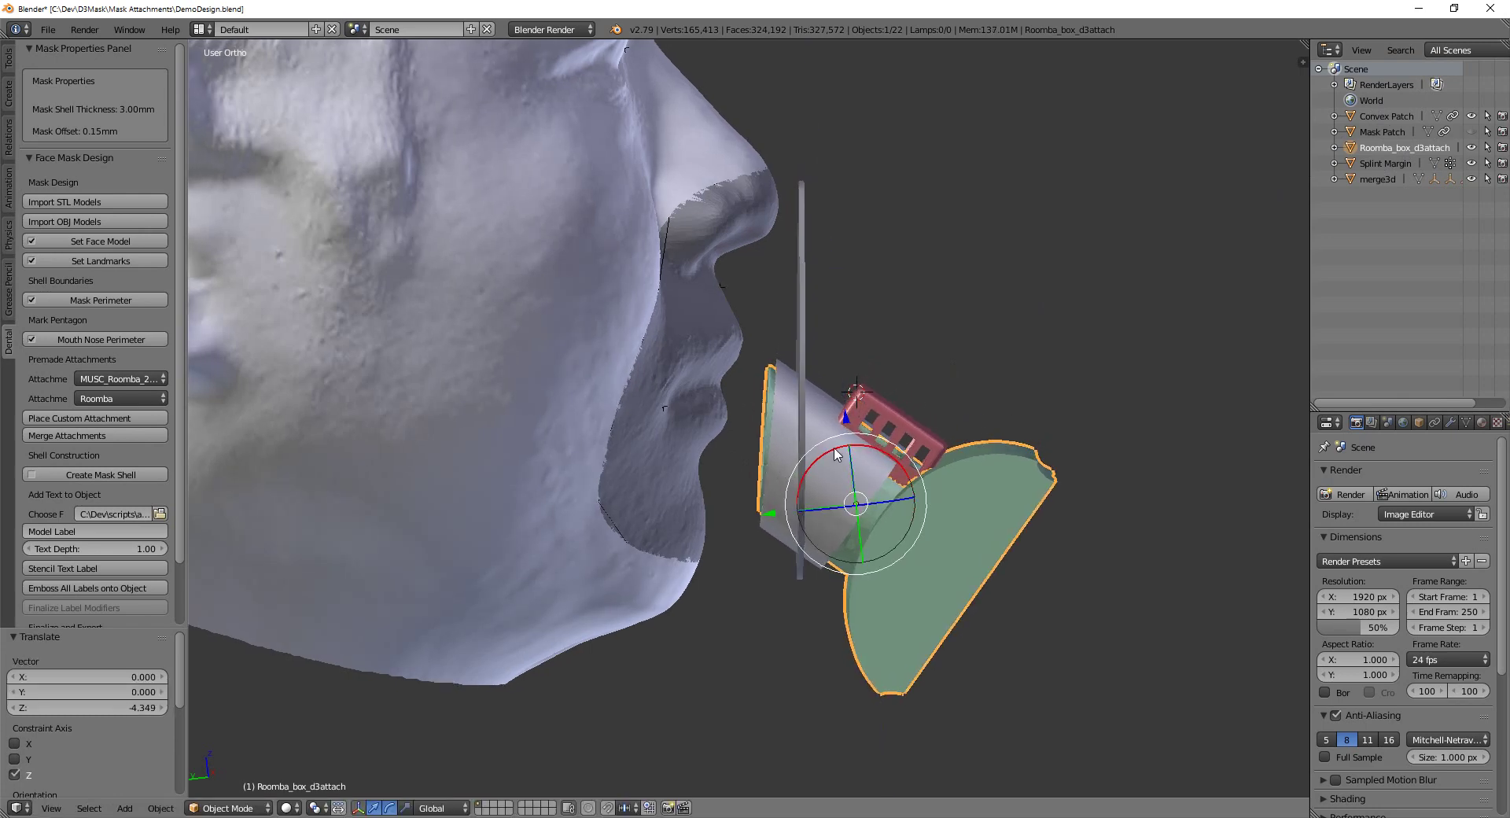
{"action": "key", "text": "g"}
{"action": "key", "text": "z"}
{"action": "left_click", "coordinate": [848, 421]}
{"action": "middle_click_drag", "start_coordinate": [848, 420], "coordinate": [759, 497]}
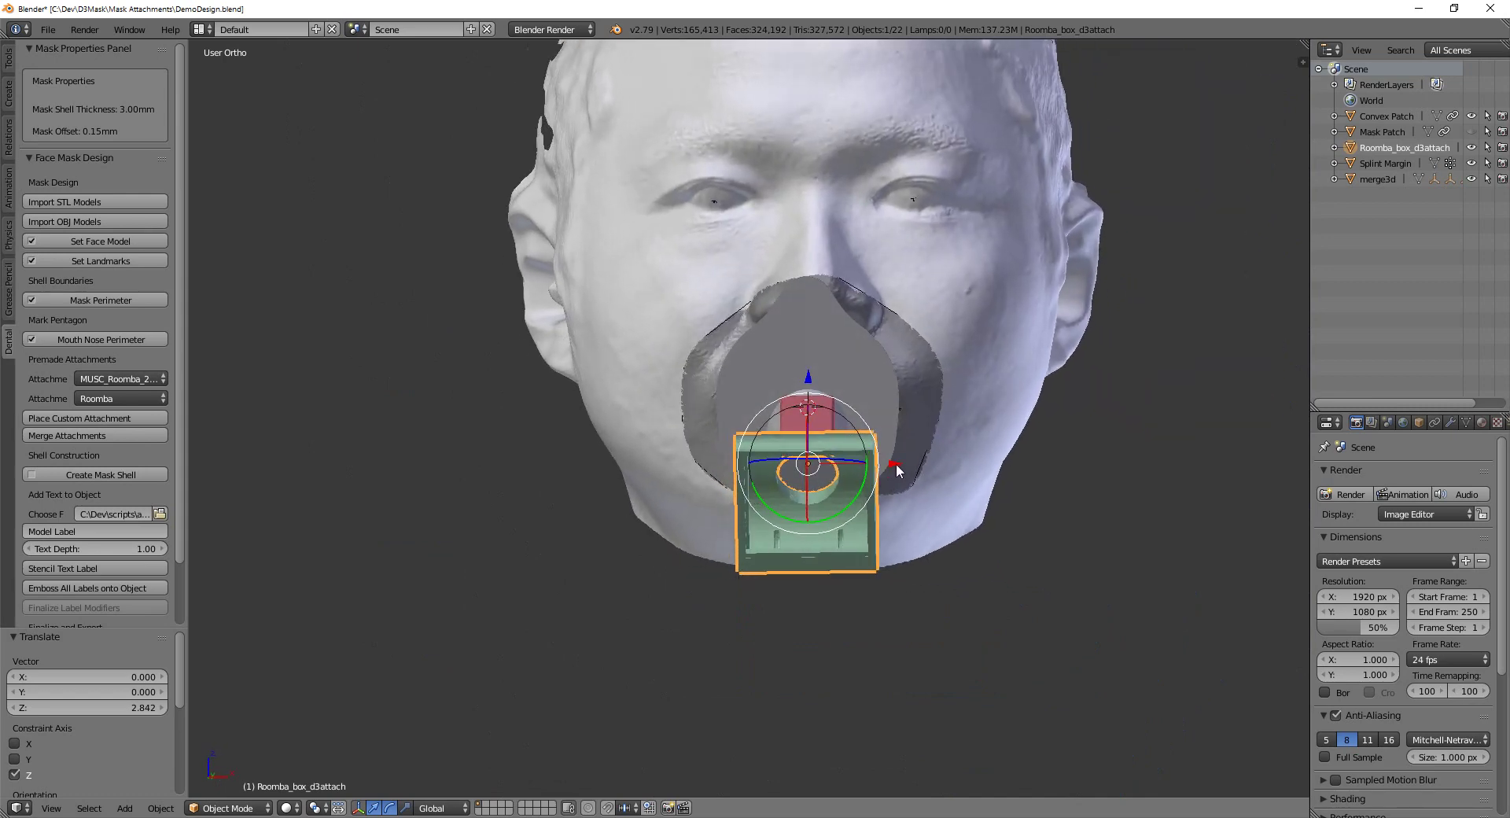
Nudge the Roomba attachment along X and create a 3.00 mm thick mask shell
{"action": "left_click_drag", "start_coordinate": [894, 464], "coordinate": [904, 461]}
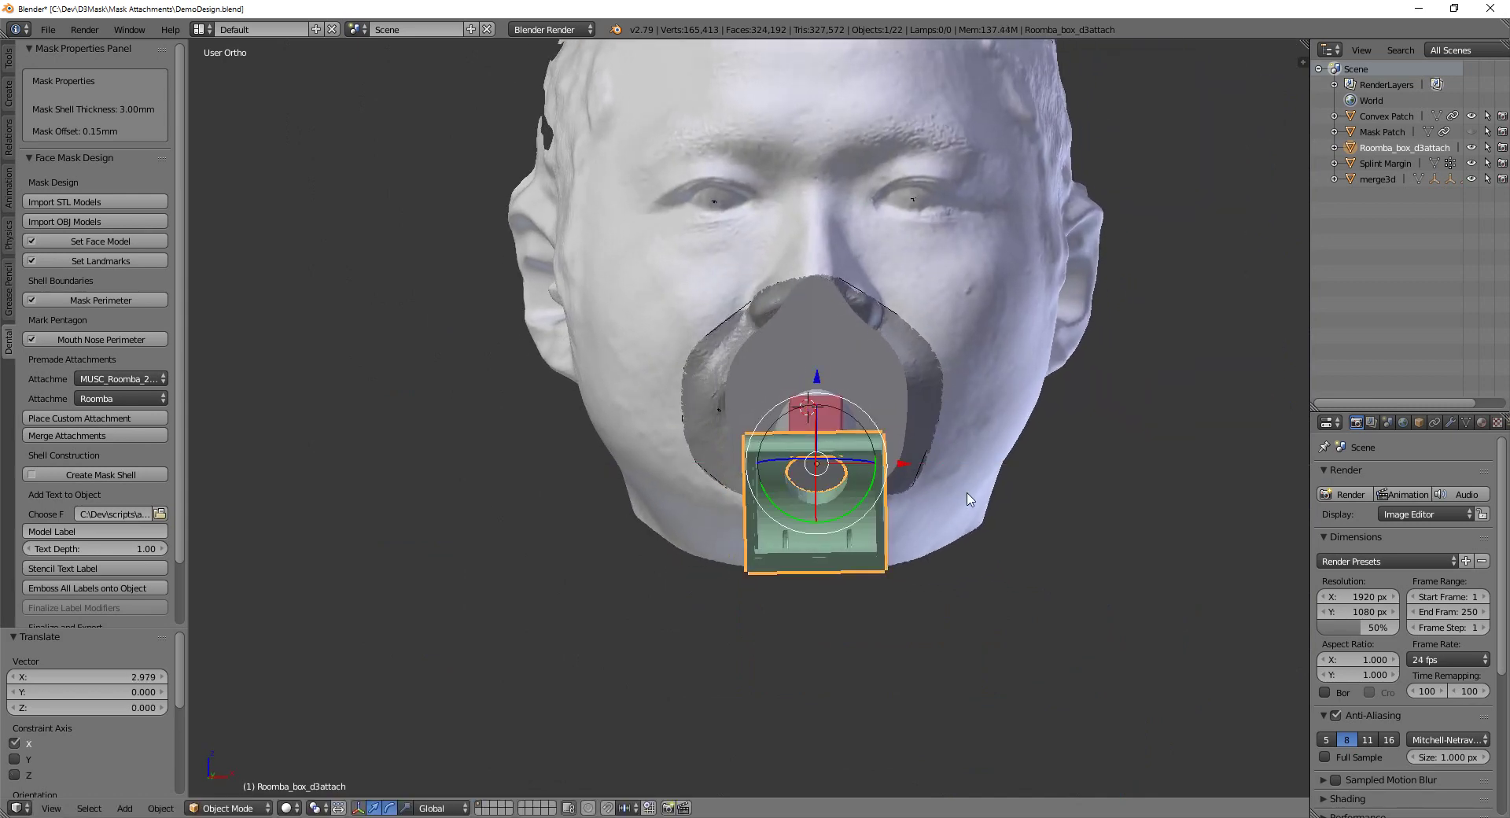
{"action": "key", "text": "g"}
{"action": "key", "text": "Escape"}
{"action": "left_click", "coordinate": [111, 475]}
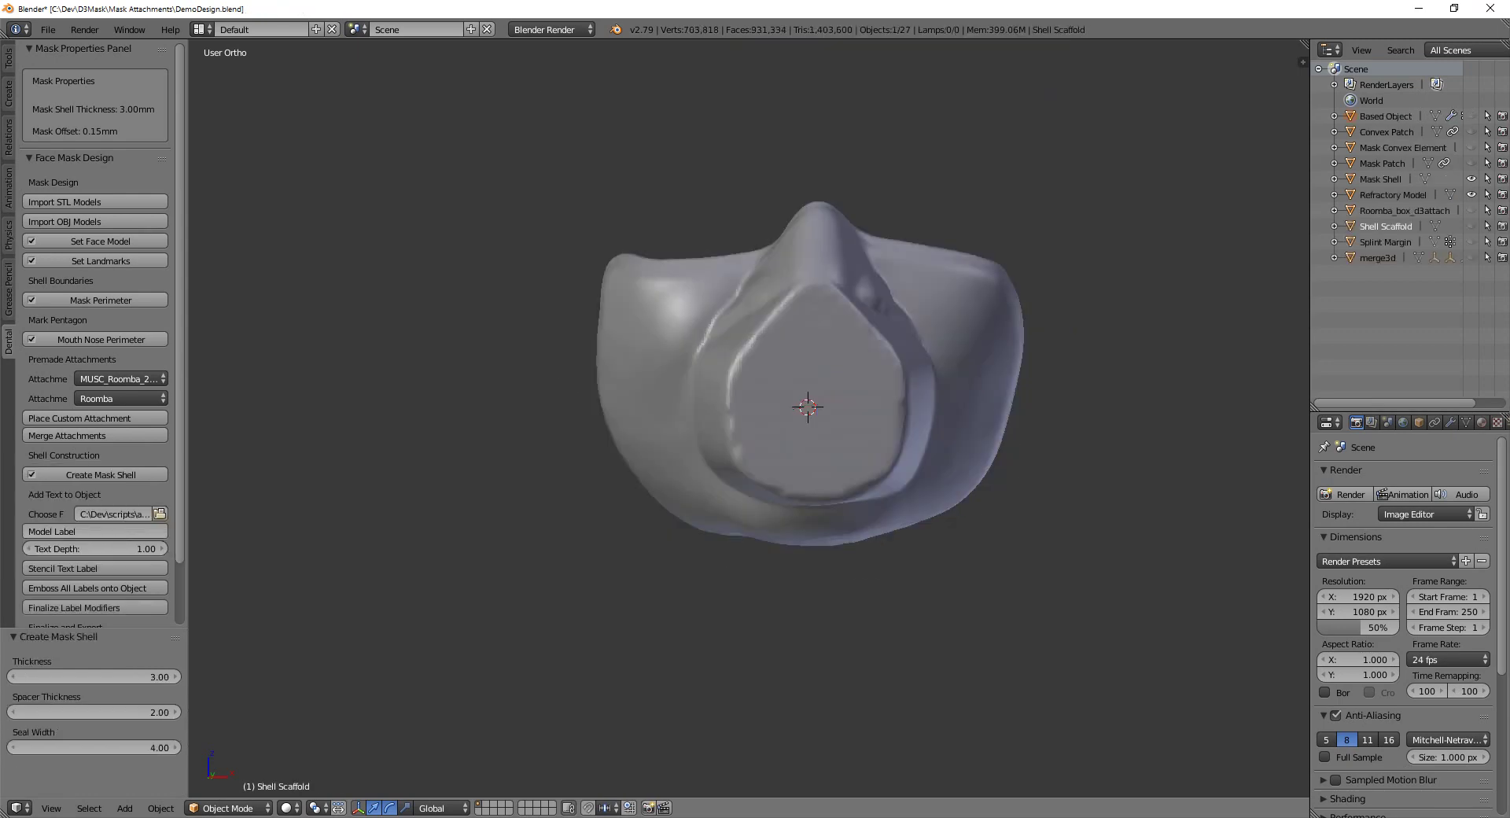
Merge the attachments with BOOLEAN mode and 0.35 voxel size, then inspect the port ring
{"action": "middle_click_drag", "start_coordinate": [642, 414], "coordinate": [724, 465]}
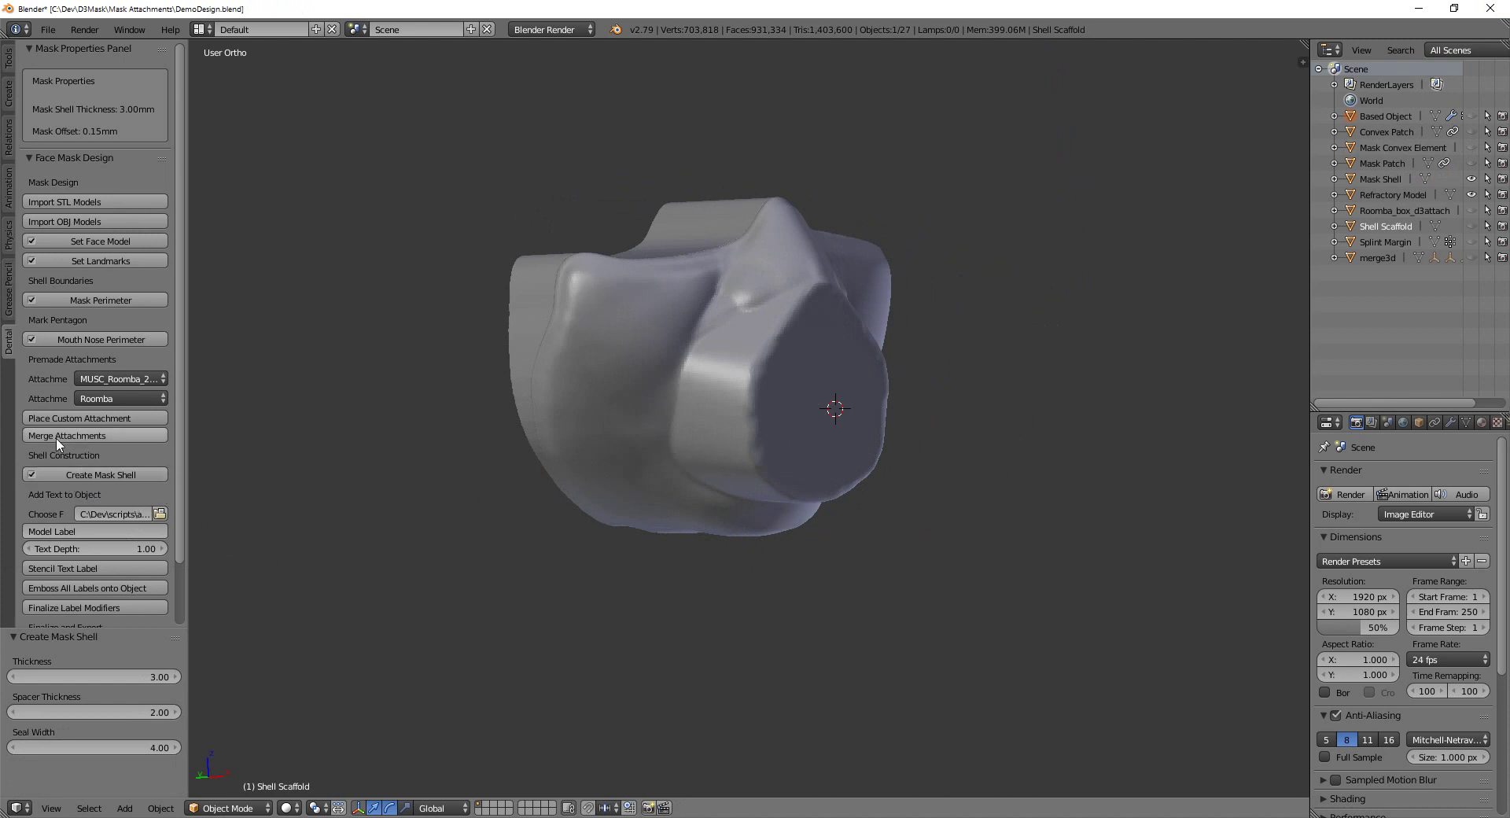
{"action": "left_click", "coordinate": [118, 436]}
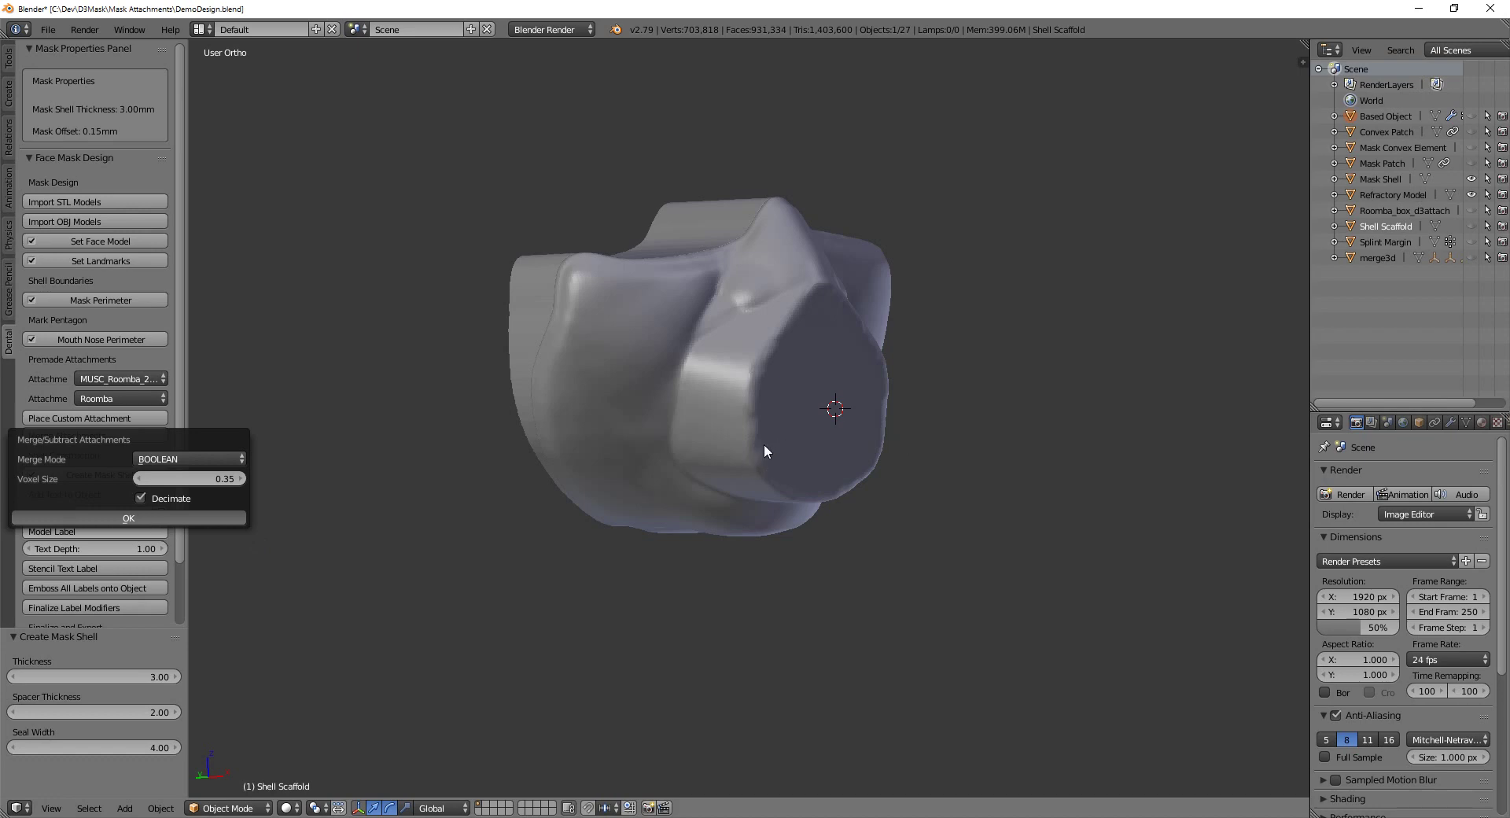
{"action": "key", "text": "Return"}
{"action": "scroll", "coordinate": [853, 472], "scroll_direction": "up", "scroll_amount": 4}
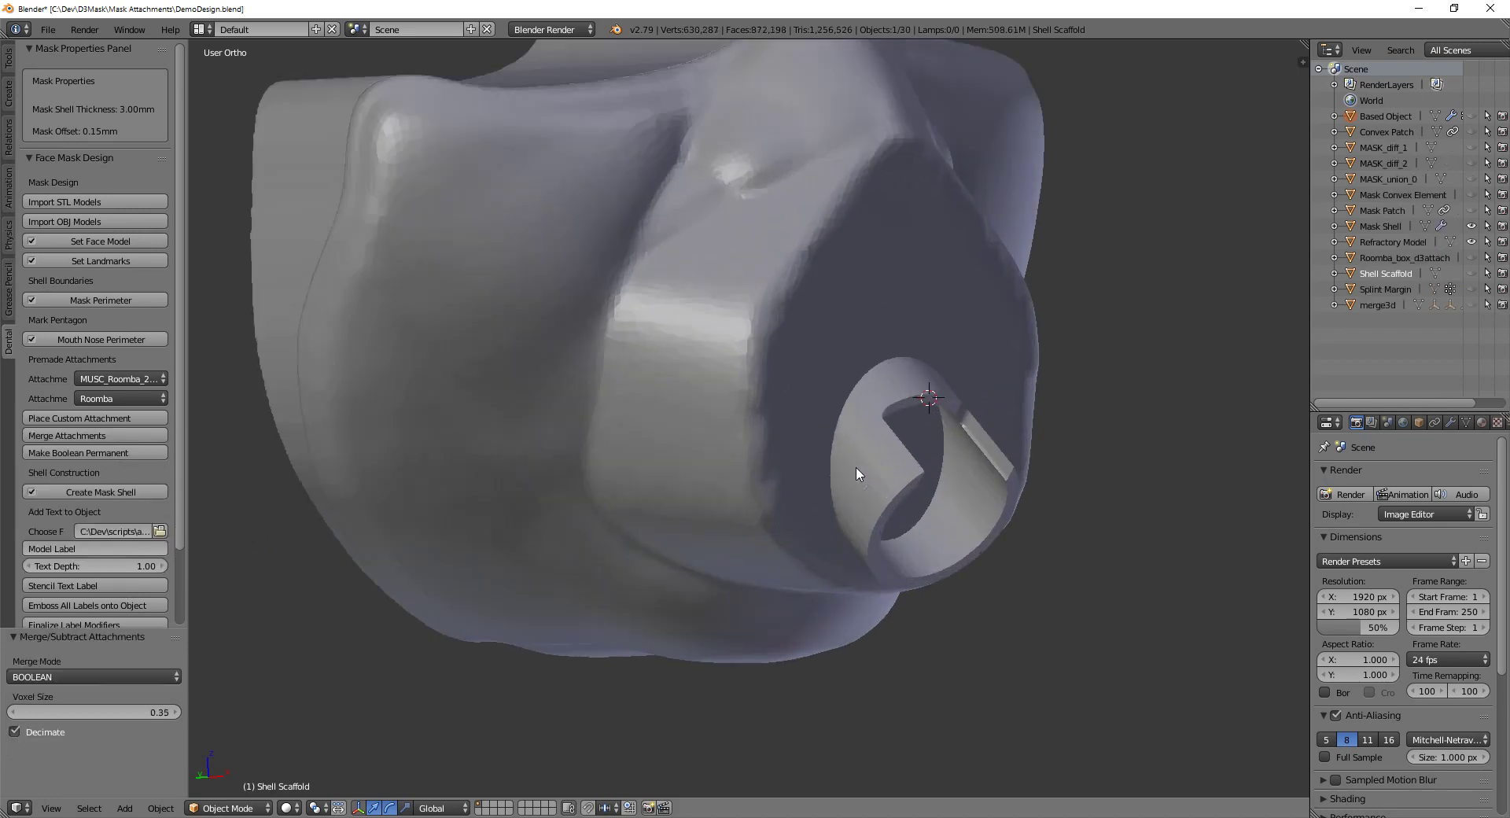
{"action": "middle_click_drag", "start_coordinate": [858, 473], "coordinate": [741, 327]}
{"action": "scroll", "coordinate": [947, 448], "scroll_direction": "up", "scroll_amount": 5}
{"action": "middle_click_drag", "start_coordinate": [1073, 354], "coordinate": [921, 464]}
{"action": "scroll", "coordinate": [865, 307], "scroll_direction": "down", "scroll_amount": 4}
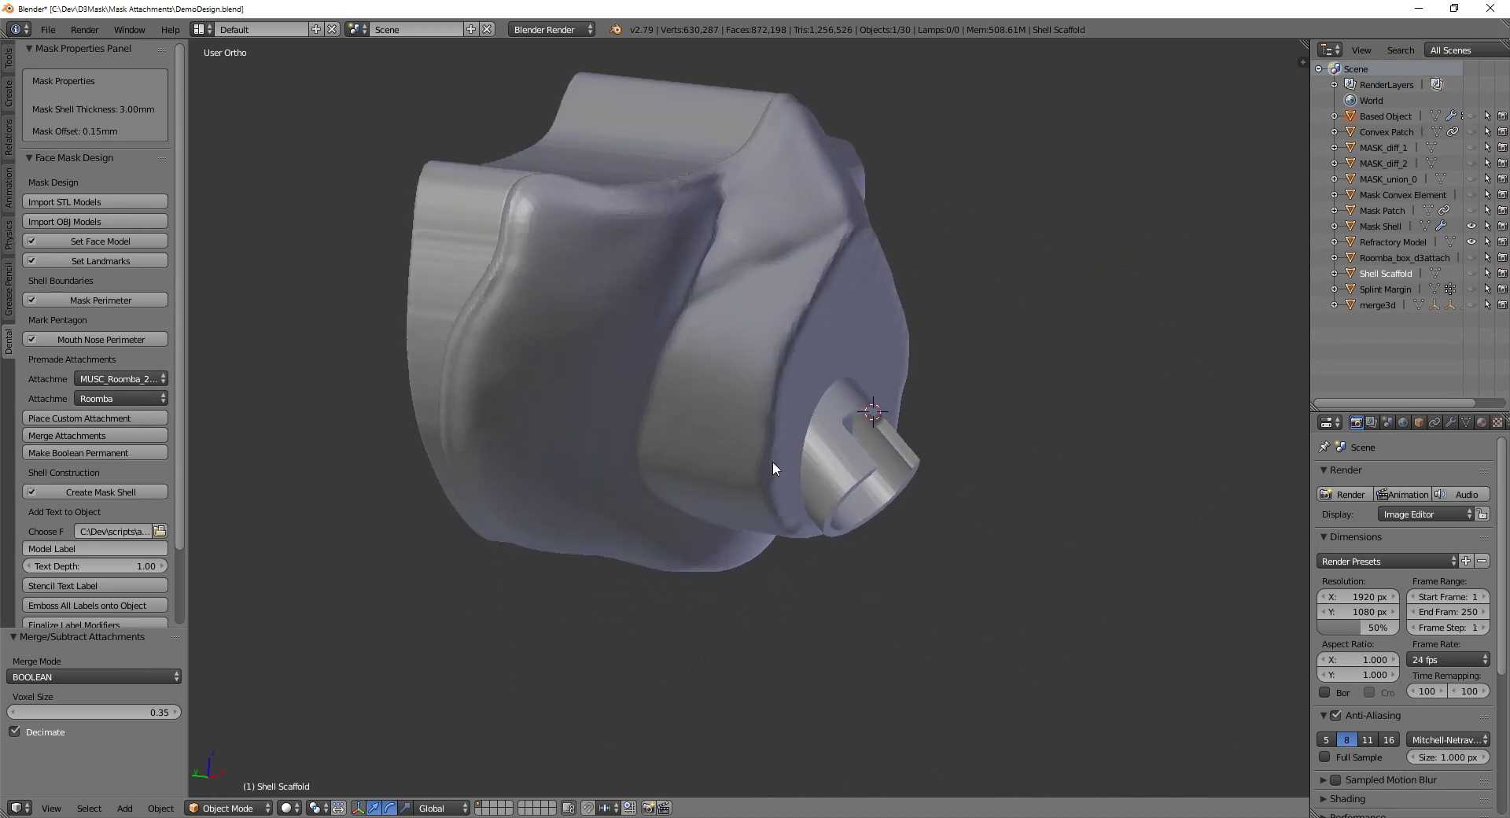
{"action": "middle_click_drag", "start_coordinate": [833, 508], "coordinate": [692, 348]}
{"action": "scroll", "coordinate": [897, 466], "scroll_direction": "up", "scroll_amount": 2}
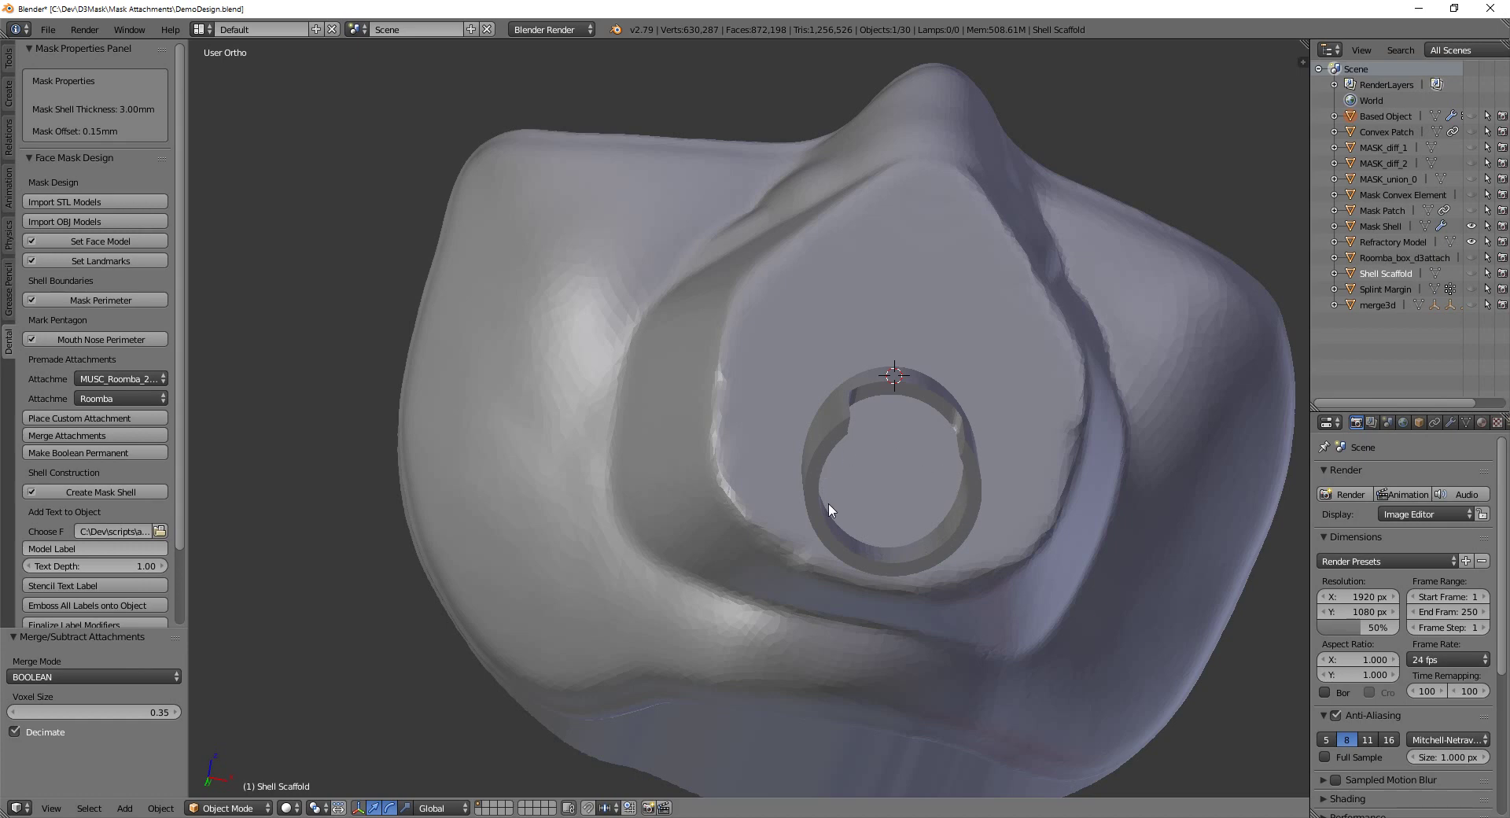
{"action": "middle_click_drag", "start_coordinate": [839, 513], "coordinate": [692, 456]}
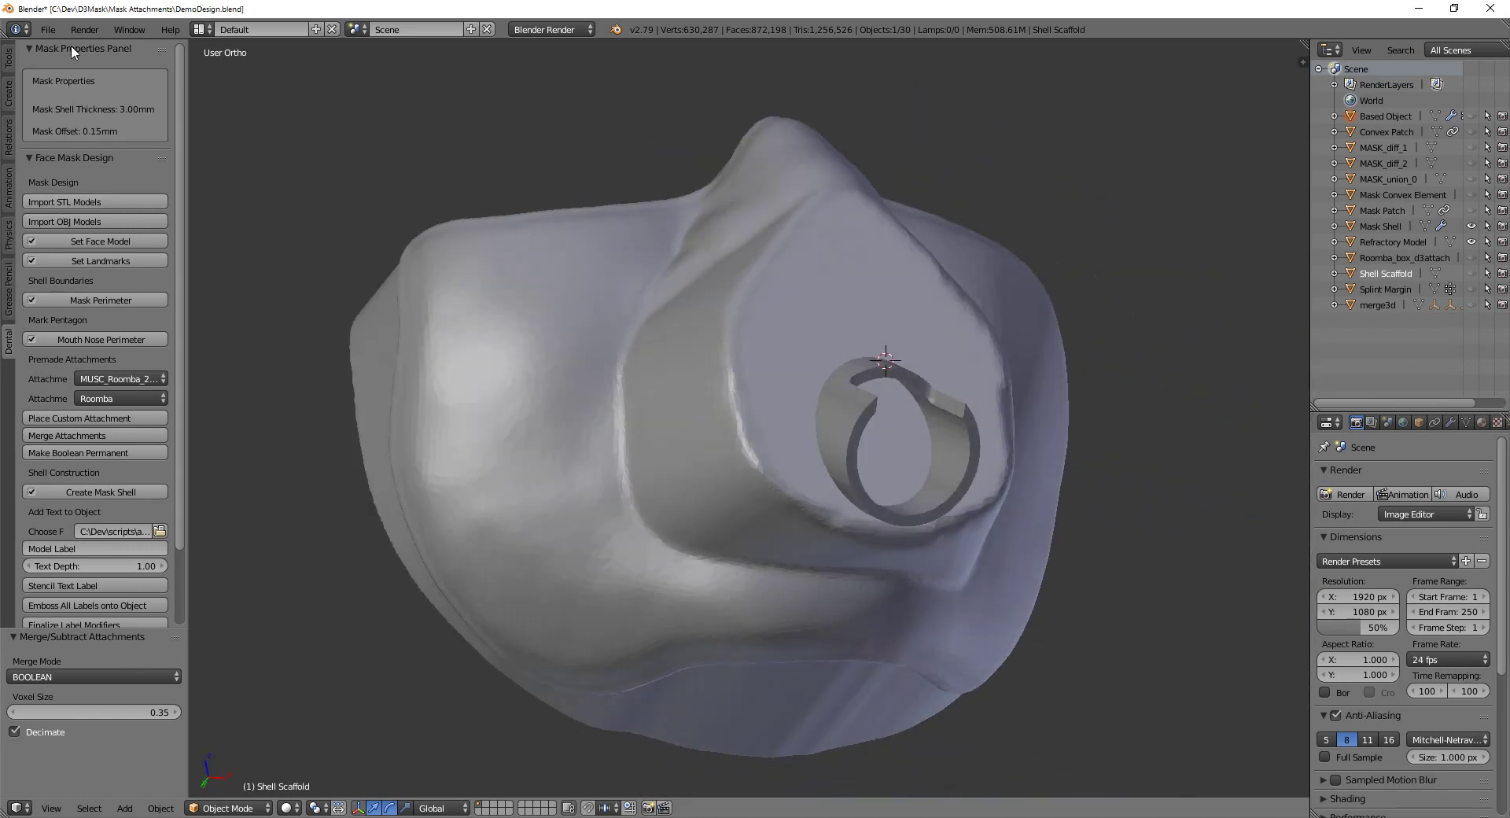
Reopen DemoDesign.blend from Open Recent and pick MUSC_SAFE_250_ID.blend as the attachment
{"action": "left_click", "coordinate": [48, 30]}
{"action": "mouse_move", "coordinate": [143, 79]}
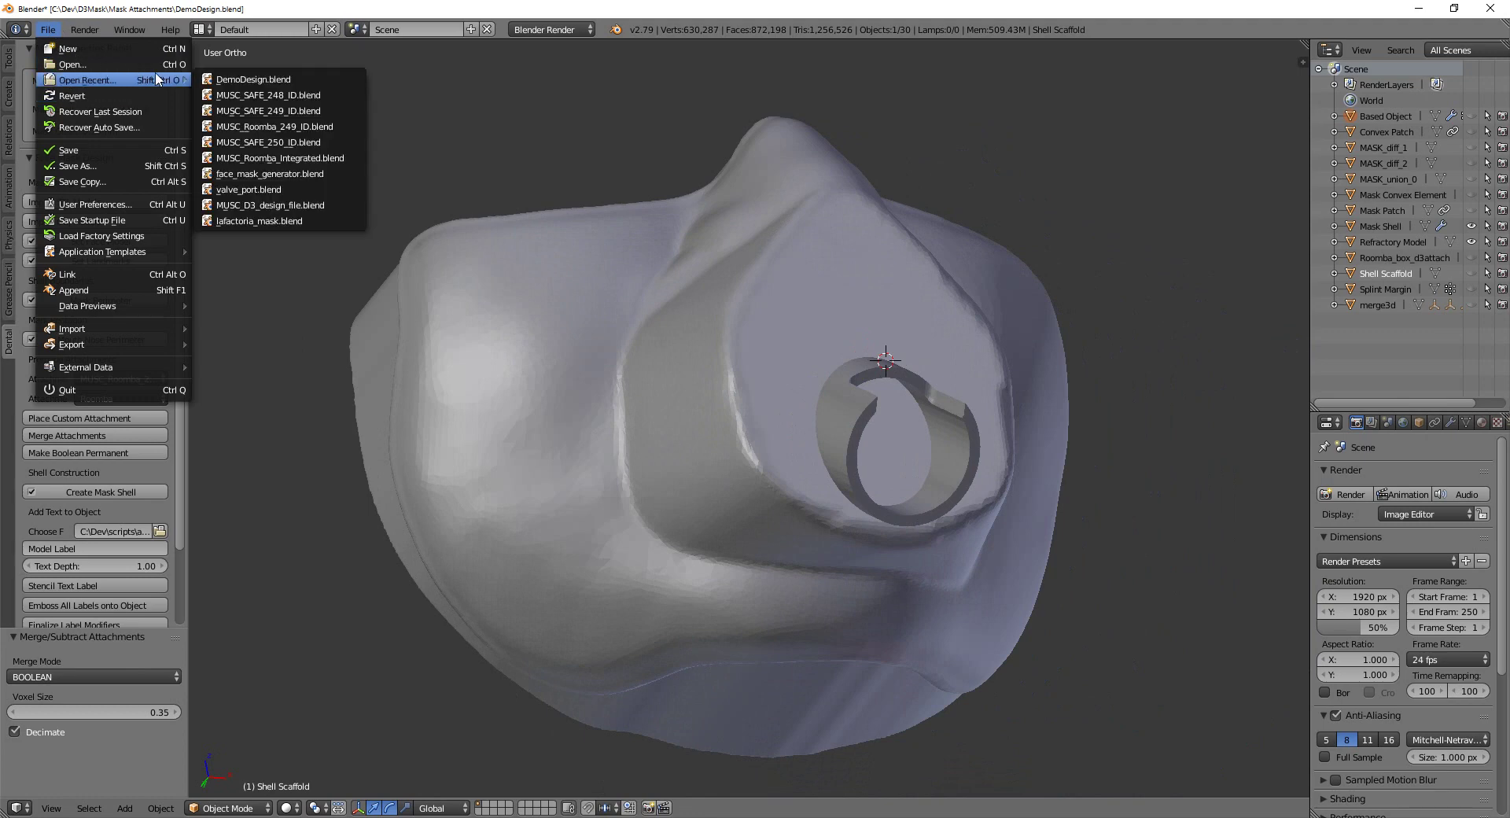
{"action": "left_click", "coordinate": [263, 79]}
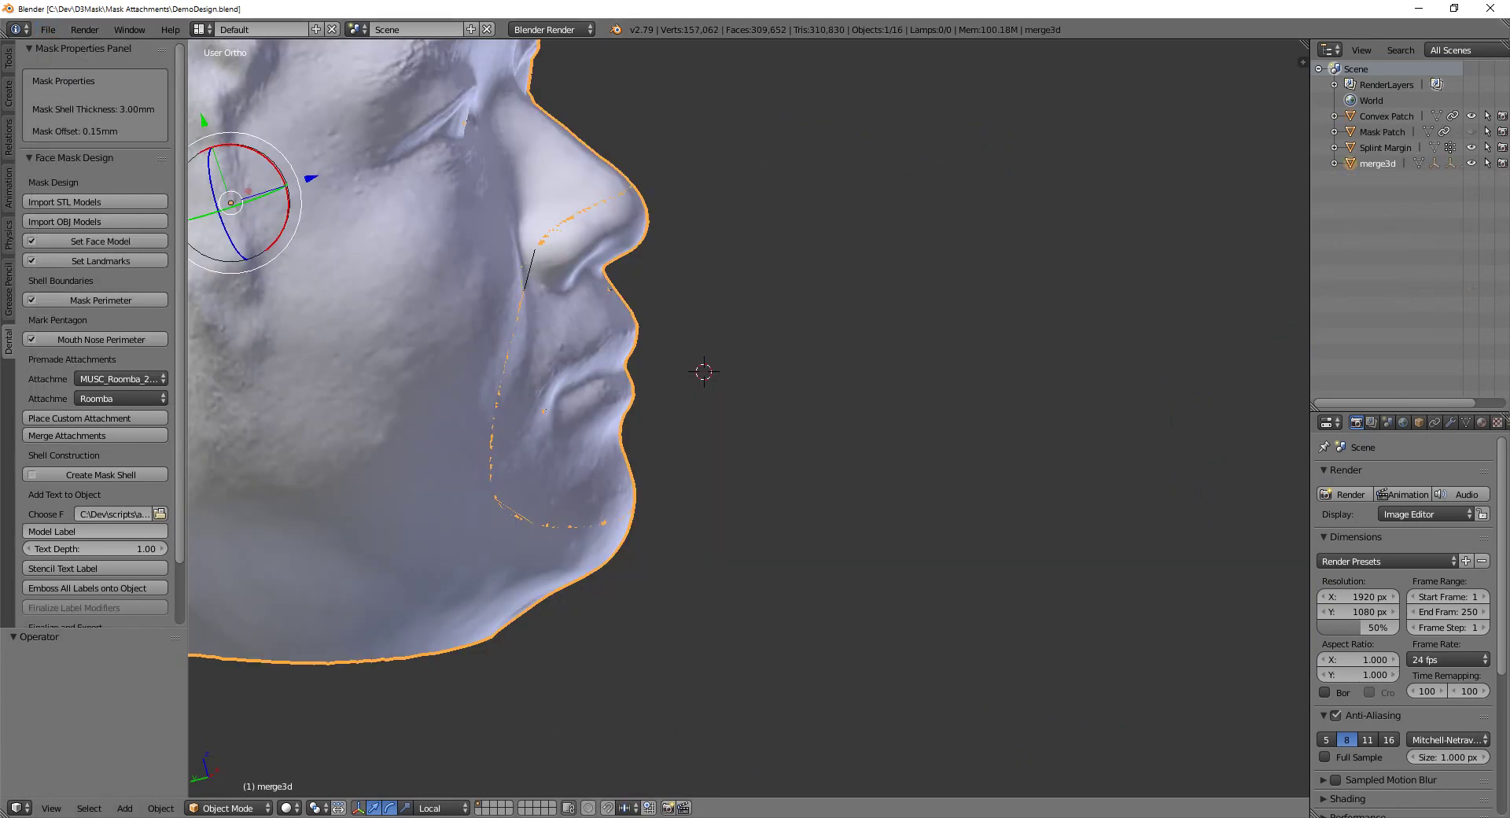
{"action": "left_click", "coordinate": [142, 380]}
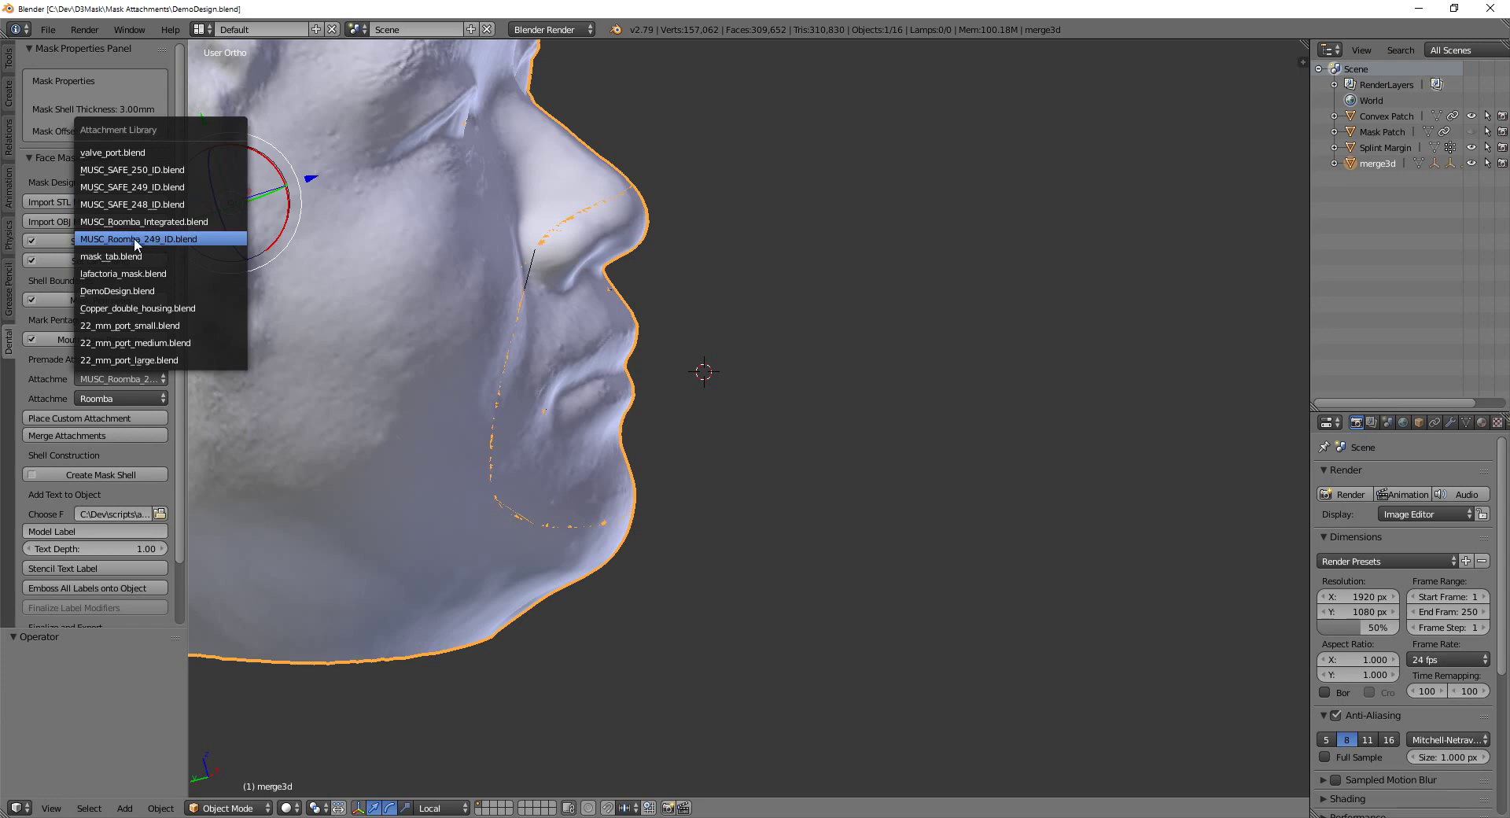
{"action": "left_click", "coordinate": [128, 169]}
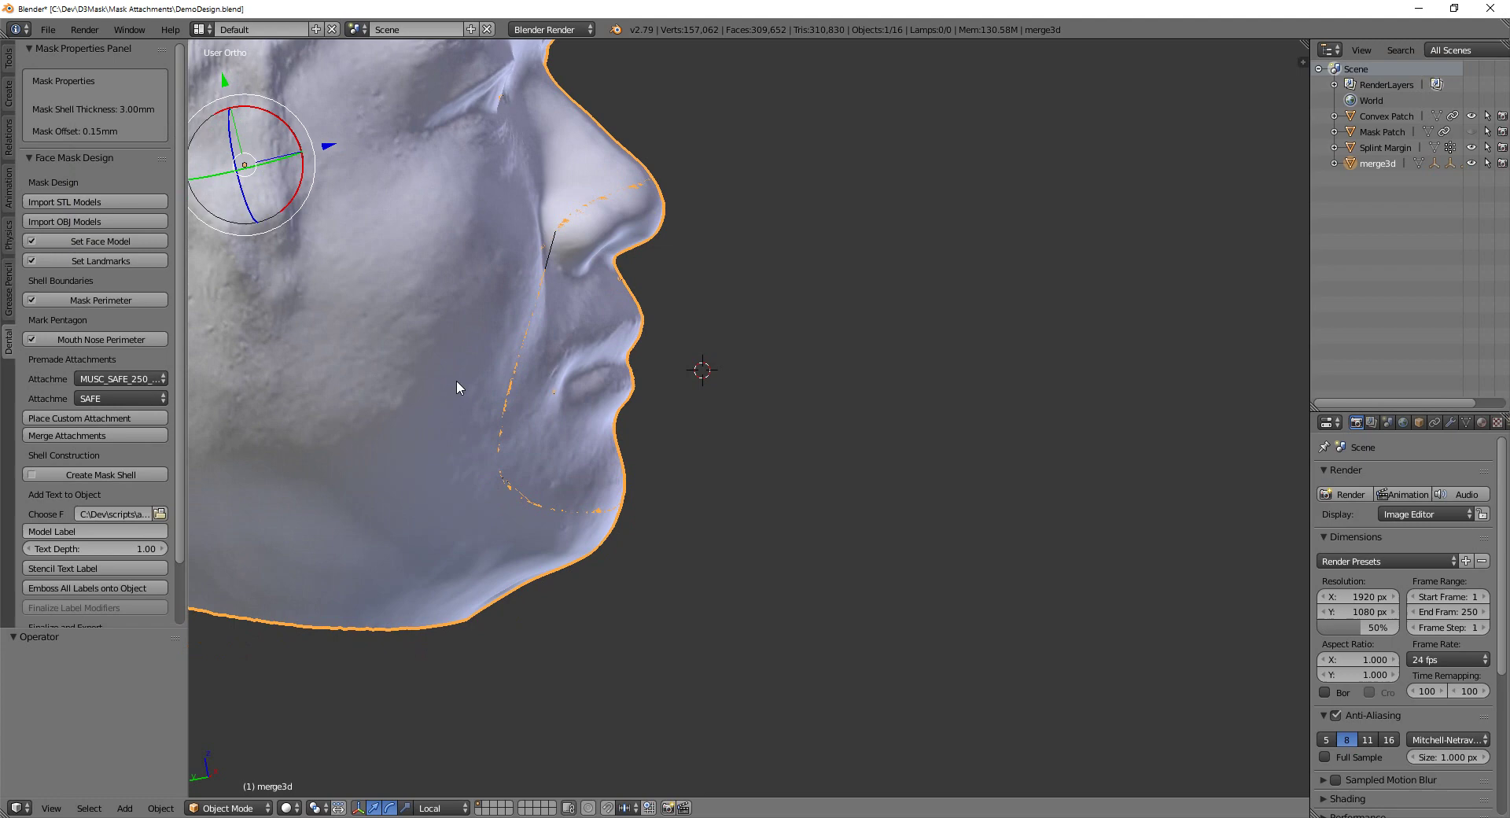
Place the SAFE box attachment, tilt it 40°, and shift it along Z and Y
{"action": "left_click", "coordinate": [103, 418]}
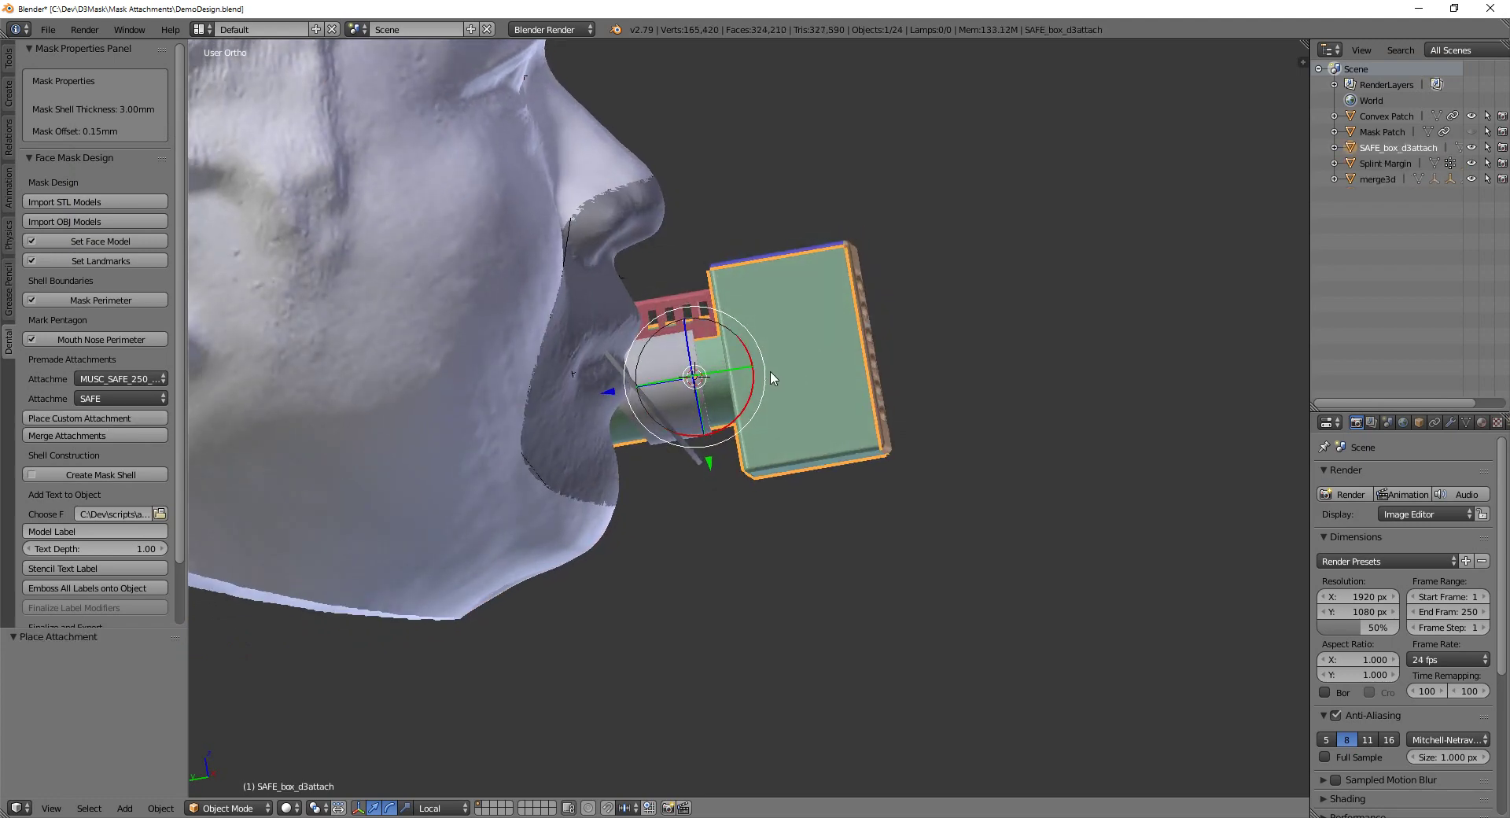
{"action": "key", "text": "r"}
{"action": "left_click", "coordinate": [767, 437]}
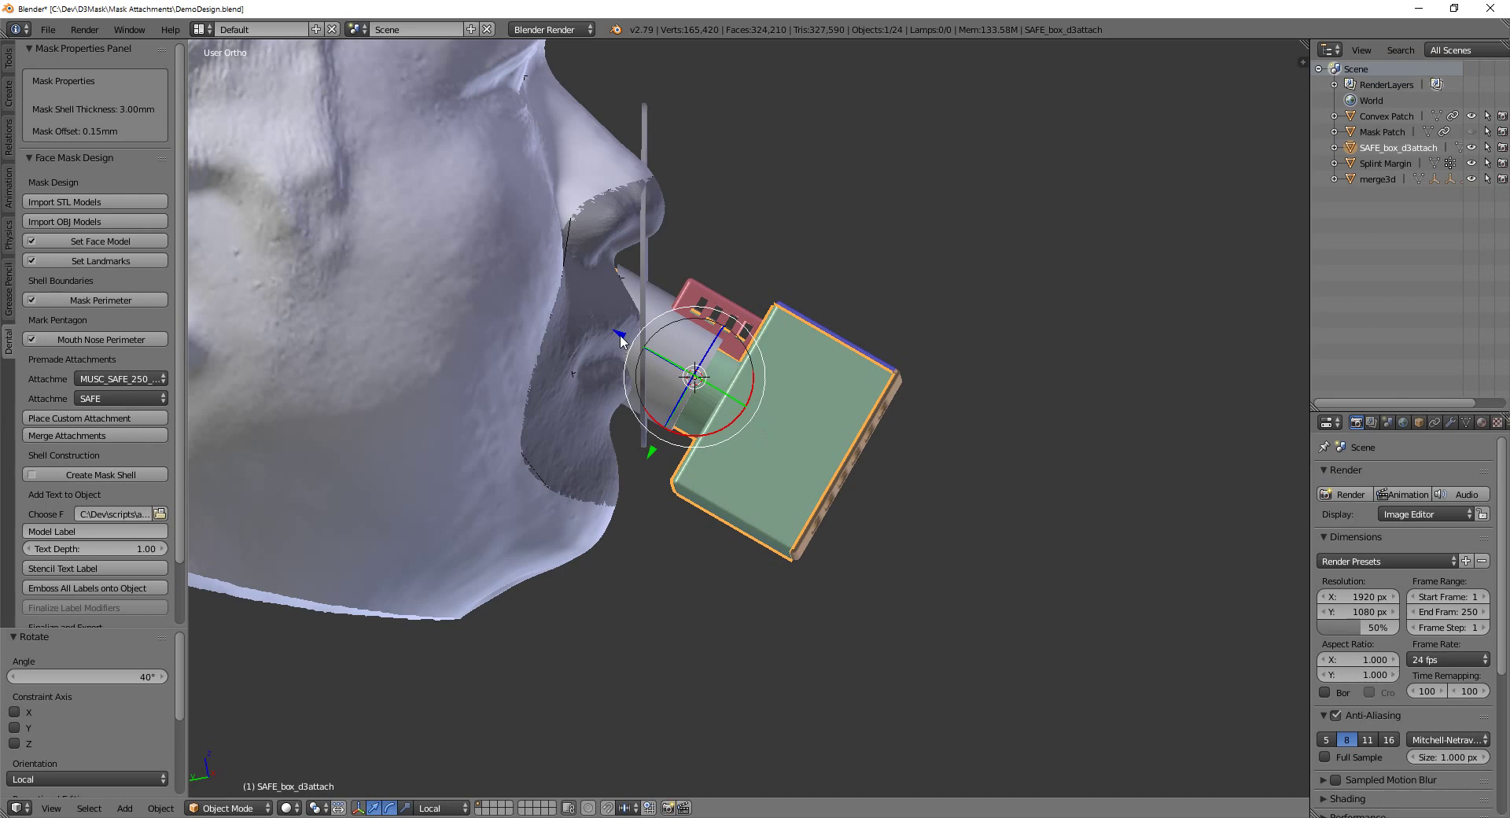
{"action": "key", "text": "g"}
{"action": "key", "text": "z"}
{"action": "key", "text": "z"}
{"action": "left_click", "coordinate": [695, 484]}
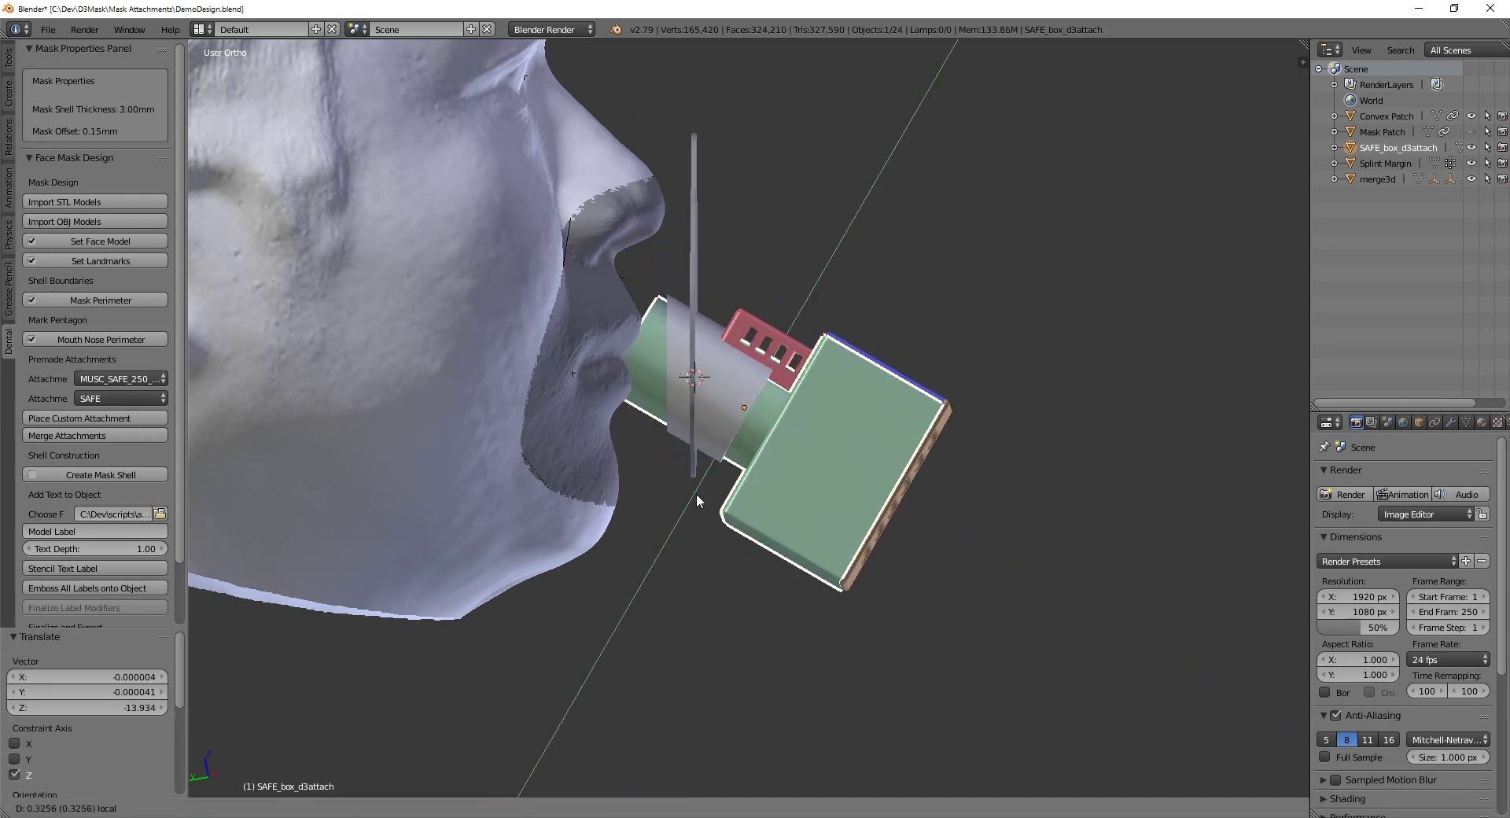
{"action": "left_click", "coordinate": [682, 511]}
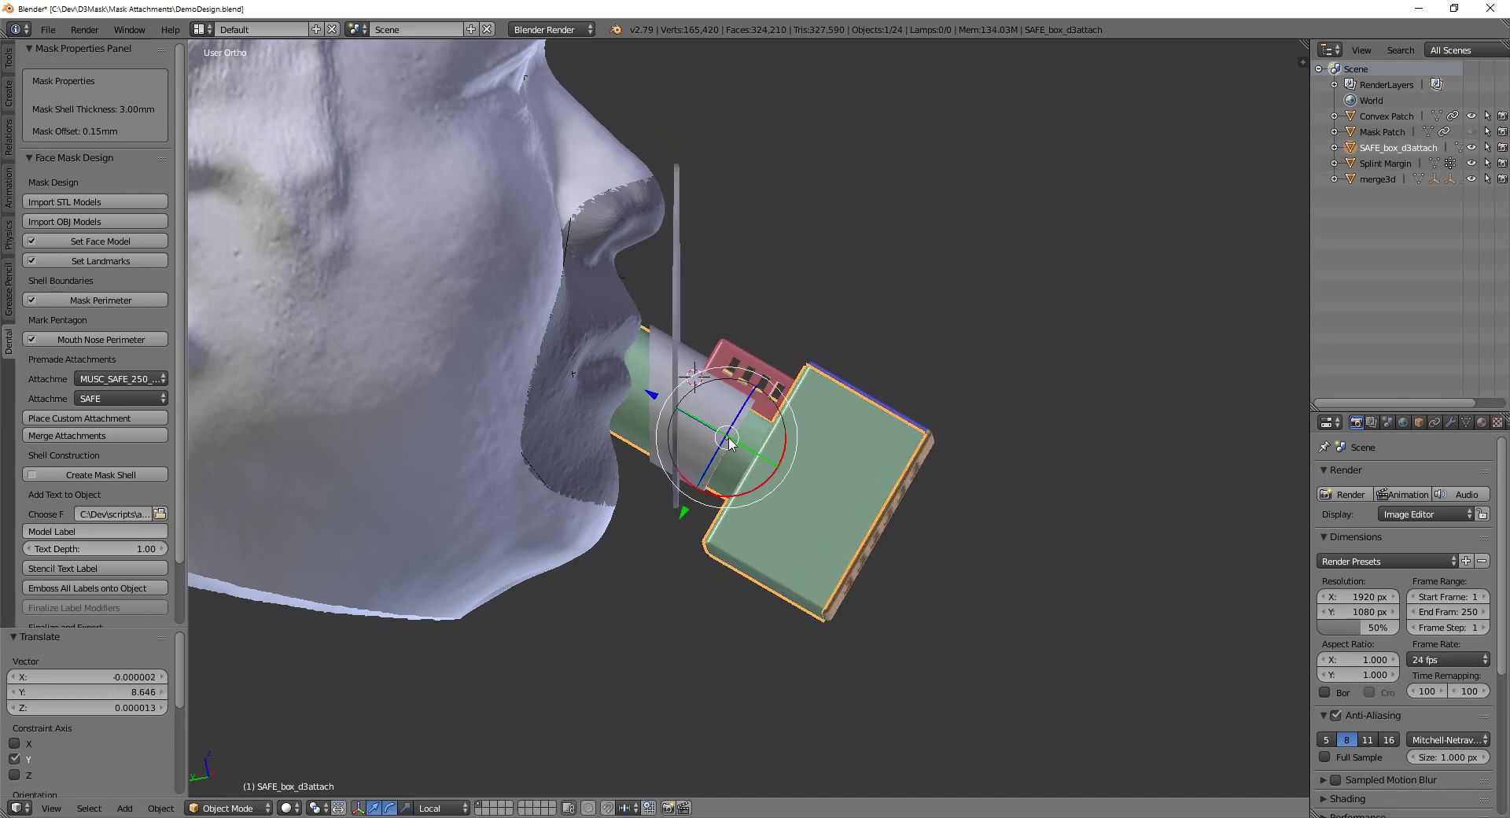
{"action": "middle_click_drag", "start_coordinate": [730, 442], "coordinate": [773, 410]}
Move the SAFE box -13.715 along X and check it against the lips
{"action": "key", "text": "g"}
{"action": "key", "text": "x"}
{"action": "left_click", "coordinate": [843, 409]}
{"action": "scroll", "coordinate": [759, 477], "scroll_direction": "up", "scroll_amount": 5}
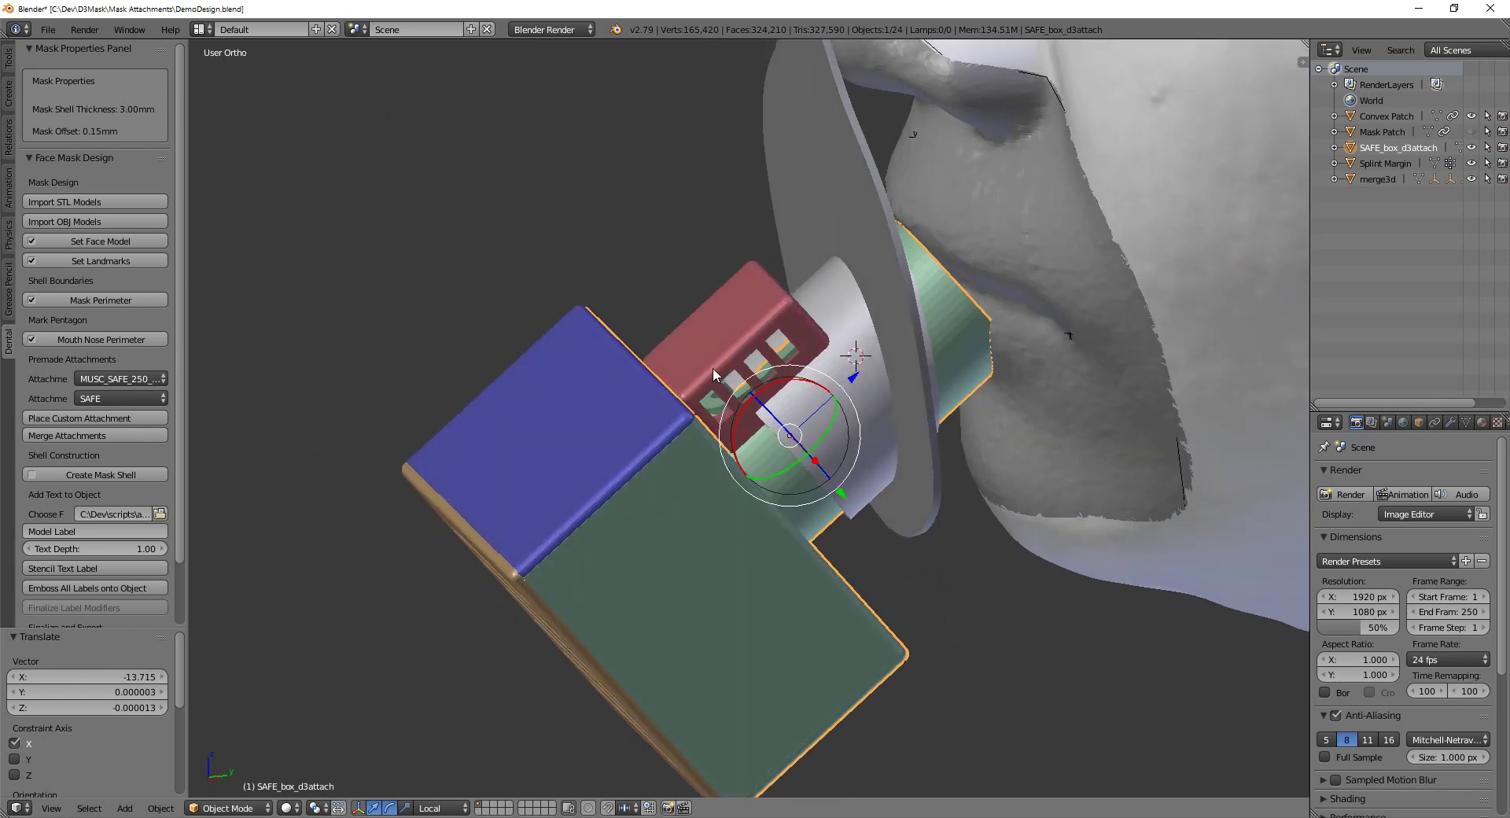
{"action": "middle_click_drag", "start_coordinate": [829, 448], "coordinate": [946, 431]}
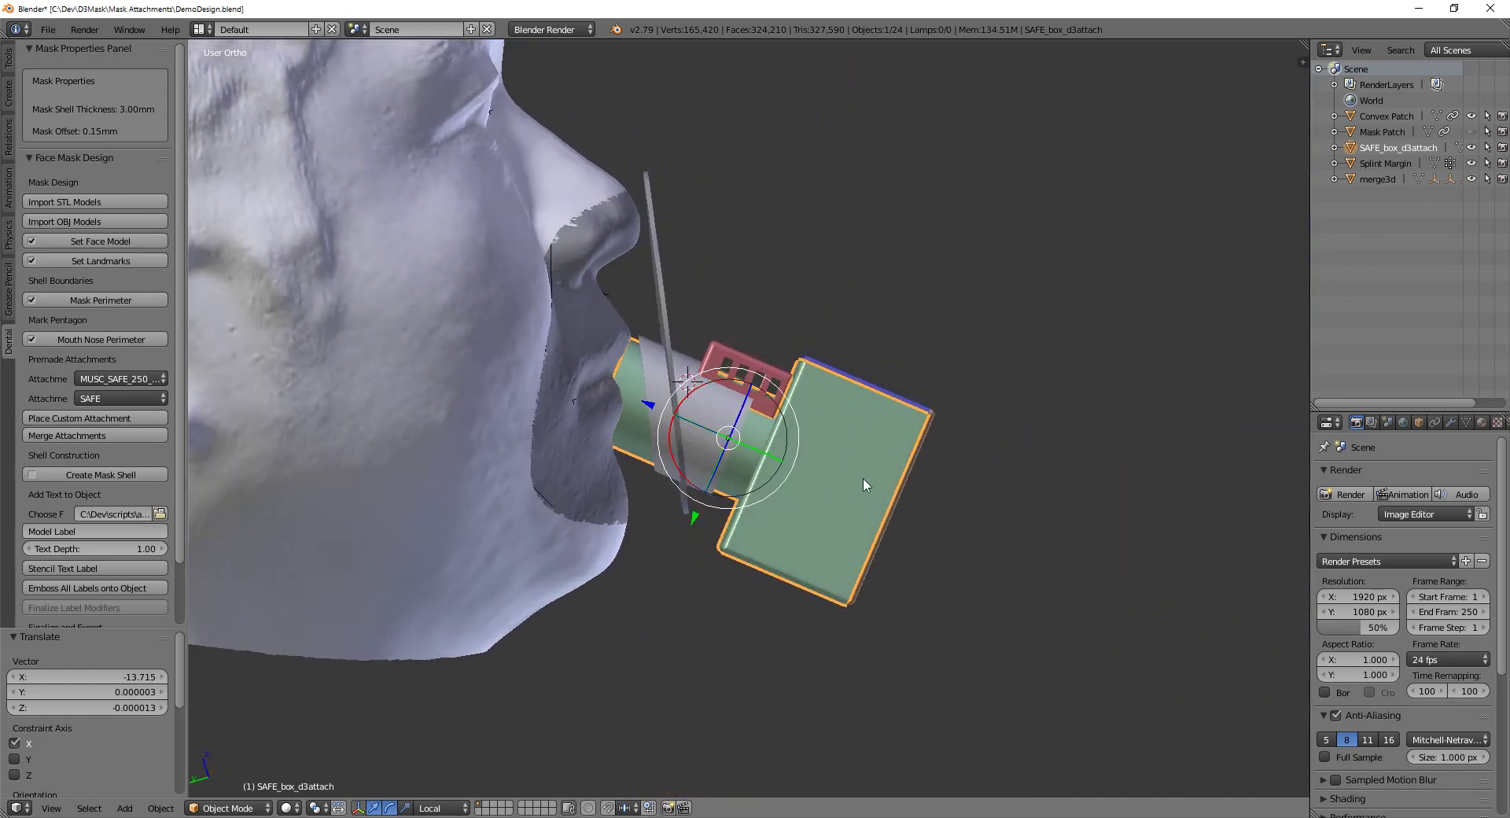
{"action": "left_click", "coordinate": [123, 380]}
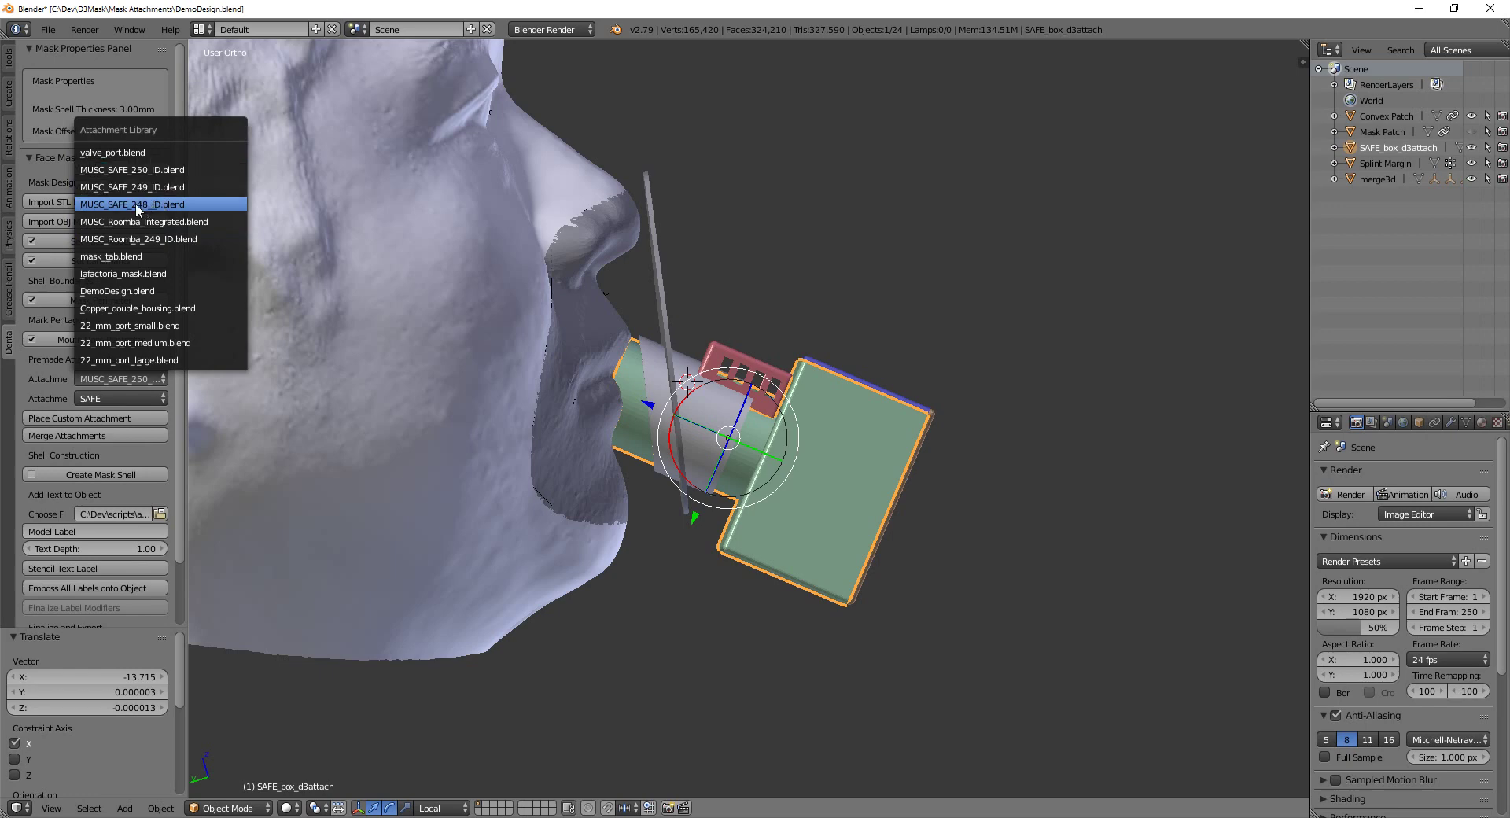
Delete SAFE_box_d3attach from the face scan and open the Attachment Library dropdown
{"action": "middle_click_drag", "start_coordinate": [692, 327], "coordinate": [689, 461]}
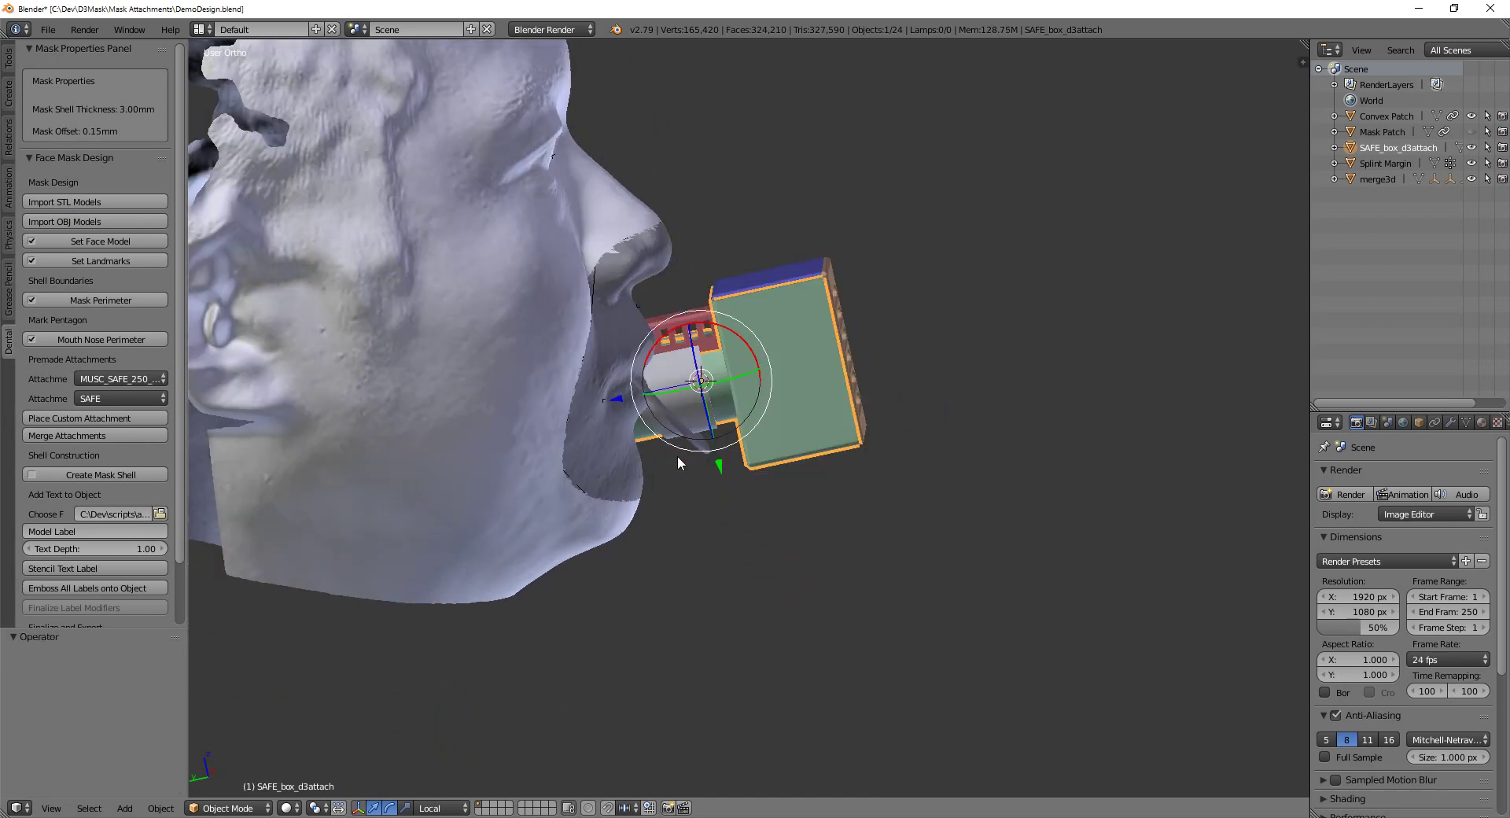
{"action": "key", "text": "ctrl+z"}
{"action": "mouse_move", "coordinate": [718, 385]}
{"action": "middle_mouse_down"}
{"action": "mouse_move", "coordinate": [560, 383]}
{"action": "mouse_move", "coordinate": [717, 382]}
{"action": "mouse_move", "coordinate": [953, 435]}
{"action": "mouse_move", "coordinate": [842, 355]}
{"action": "mouse_move", "coordinate": [855, 343]}
{"action": "mouse_move", "coordinate": [708, 383]}
{"action": "middle_mouse_up"}
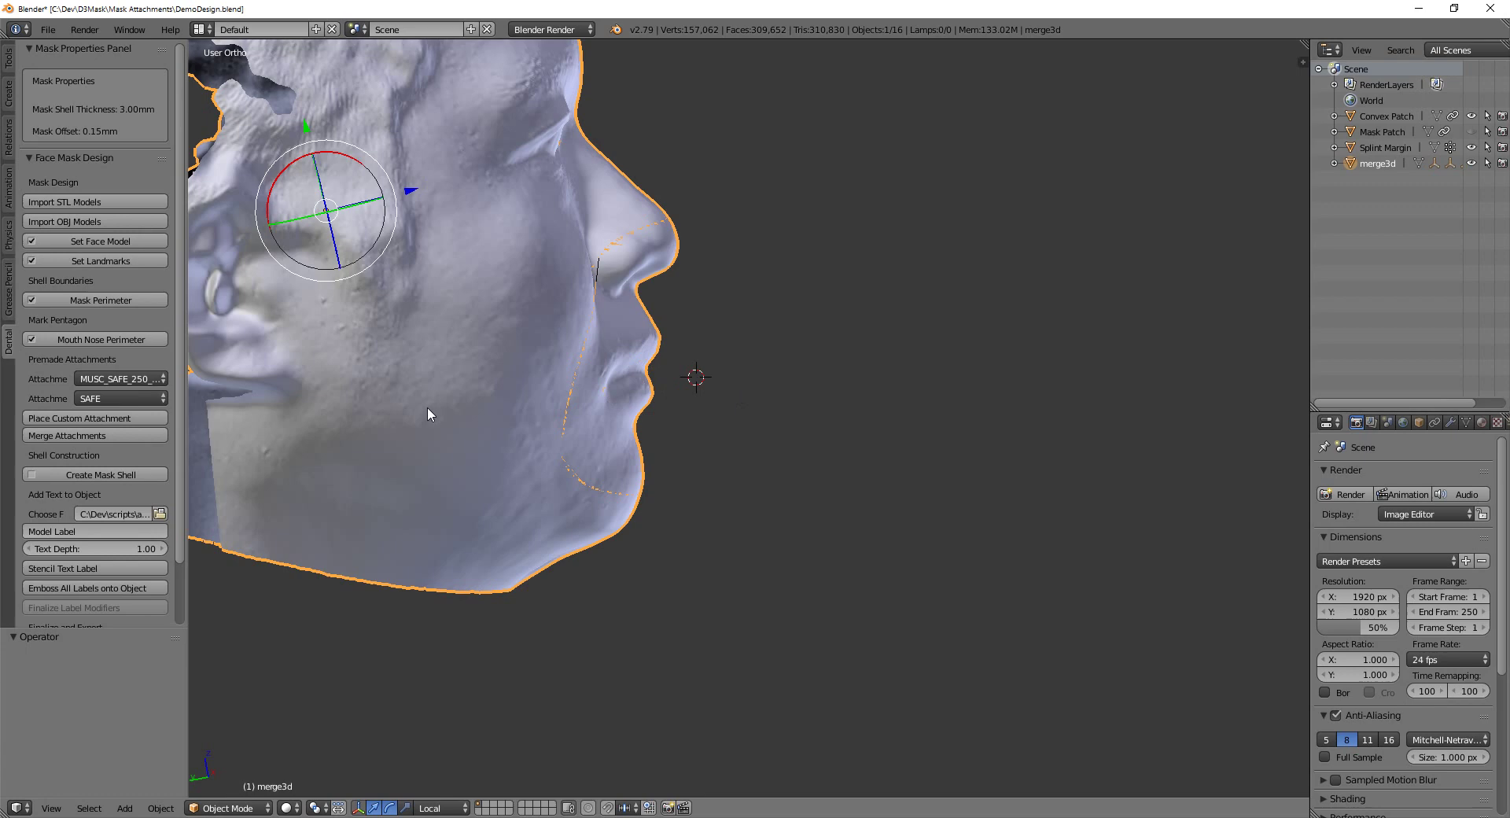
{"action": "left_click", "coordinate": [125, 377]}
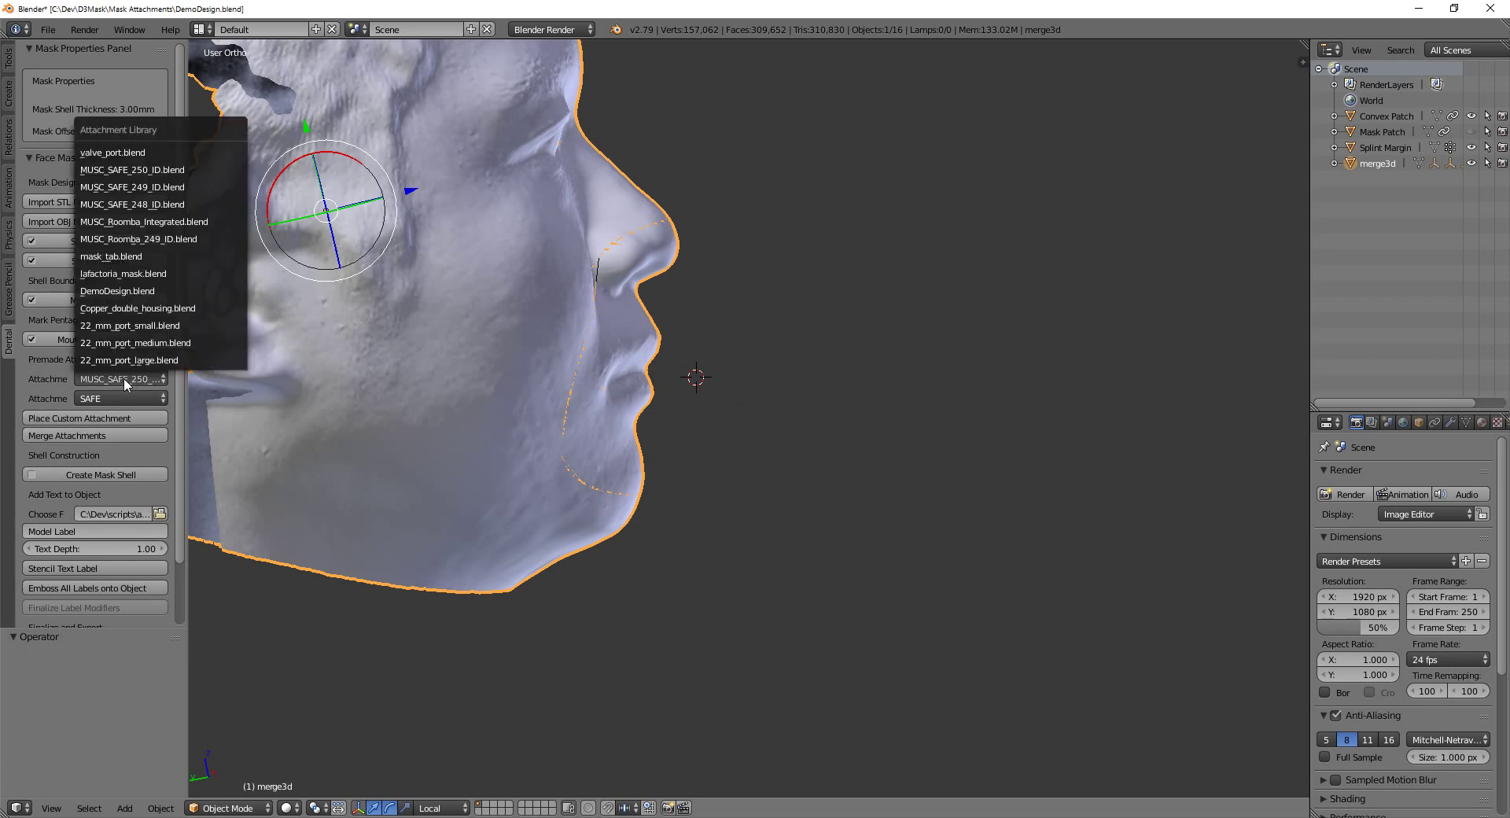
Place the medium 22 mm port boot at the mouth, tilting it about 11.6° and lowering it
{"action": "left_click", "coordinate": [150, 346]}
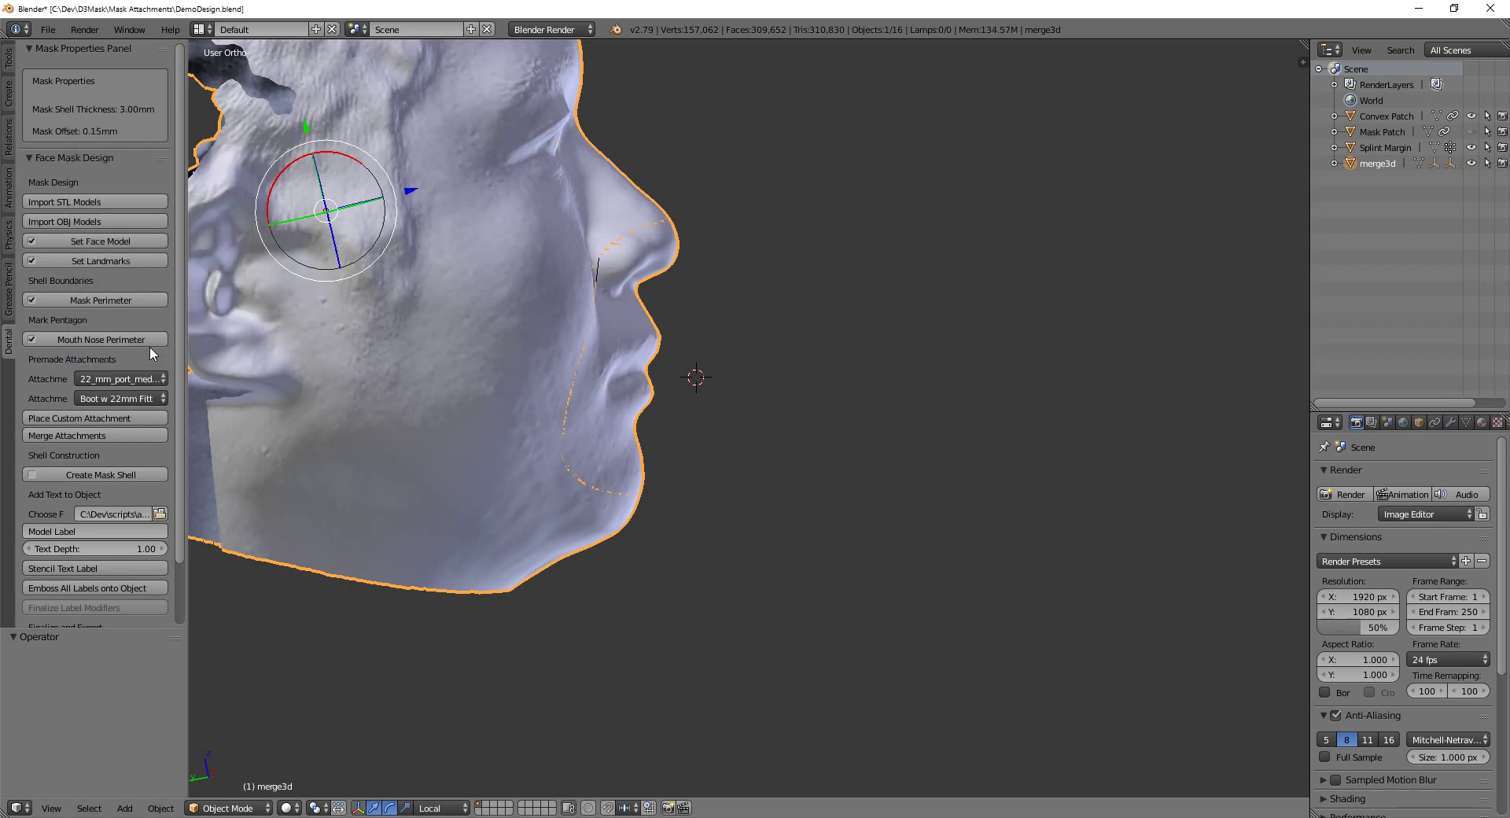
{"action": "left_click", "coordinate": [104, 425]}
{"action": "middle_click_drag", "start_coordinate": [651, 423], "coordinate": [743, 387]}
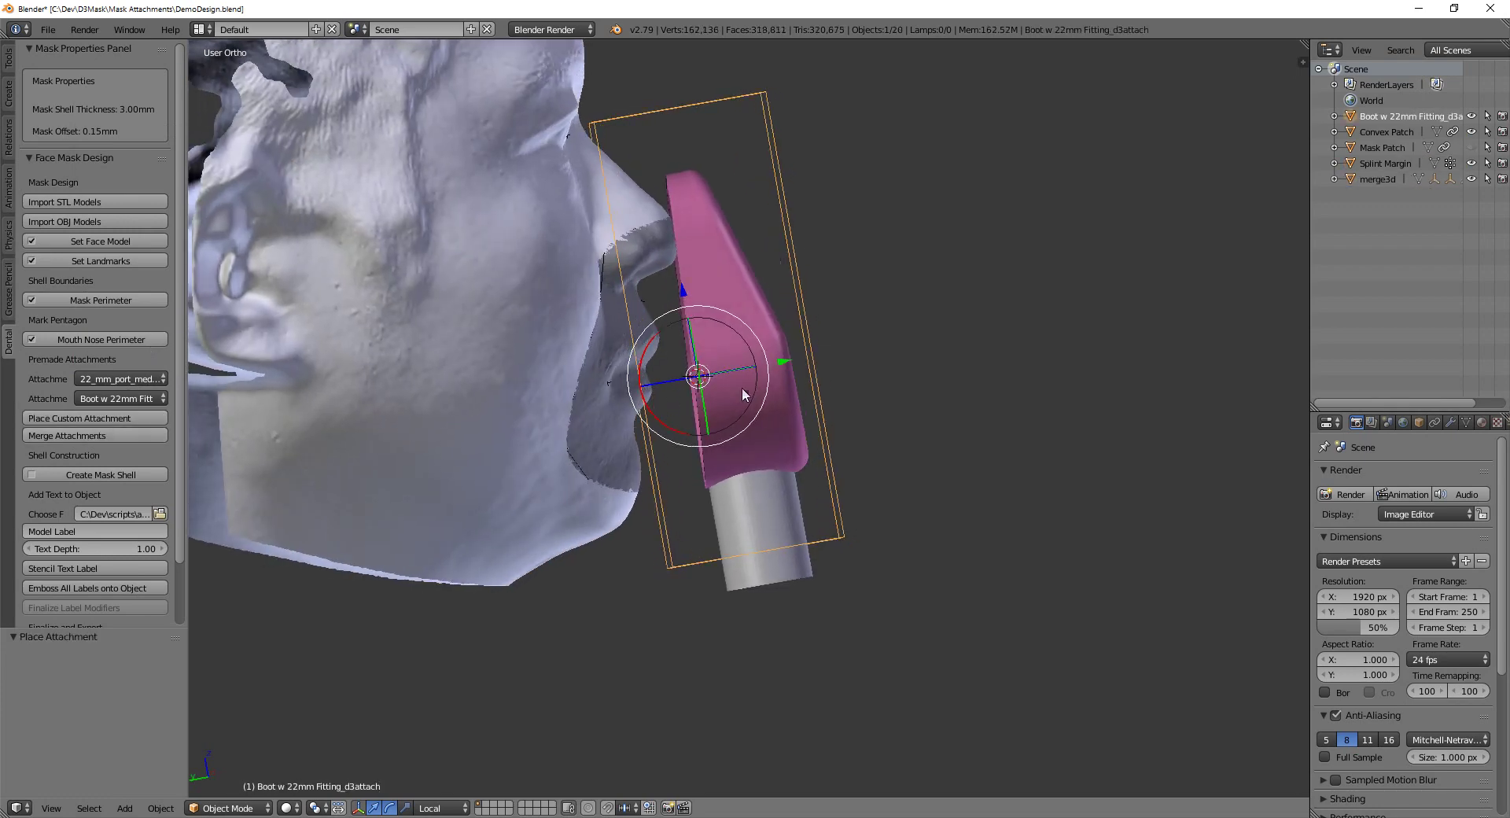
{"action": "left_click_drag", "start_coordinate": [765, 389], "coordinate": [763, 404]}
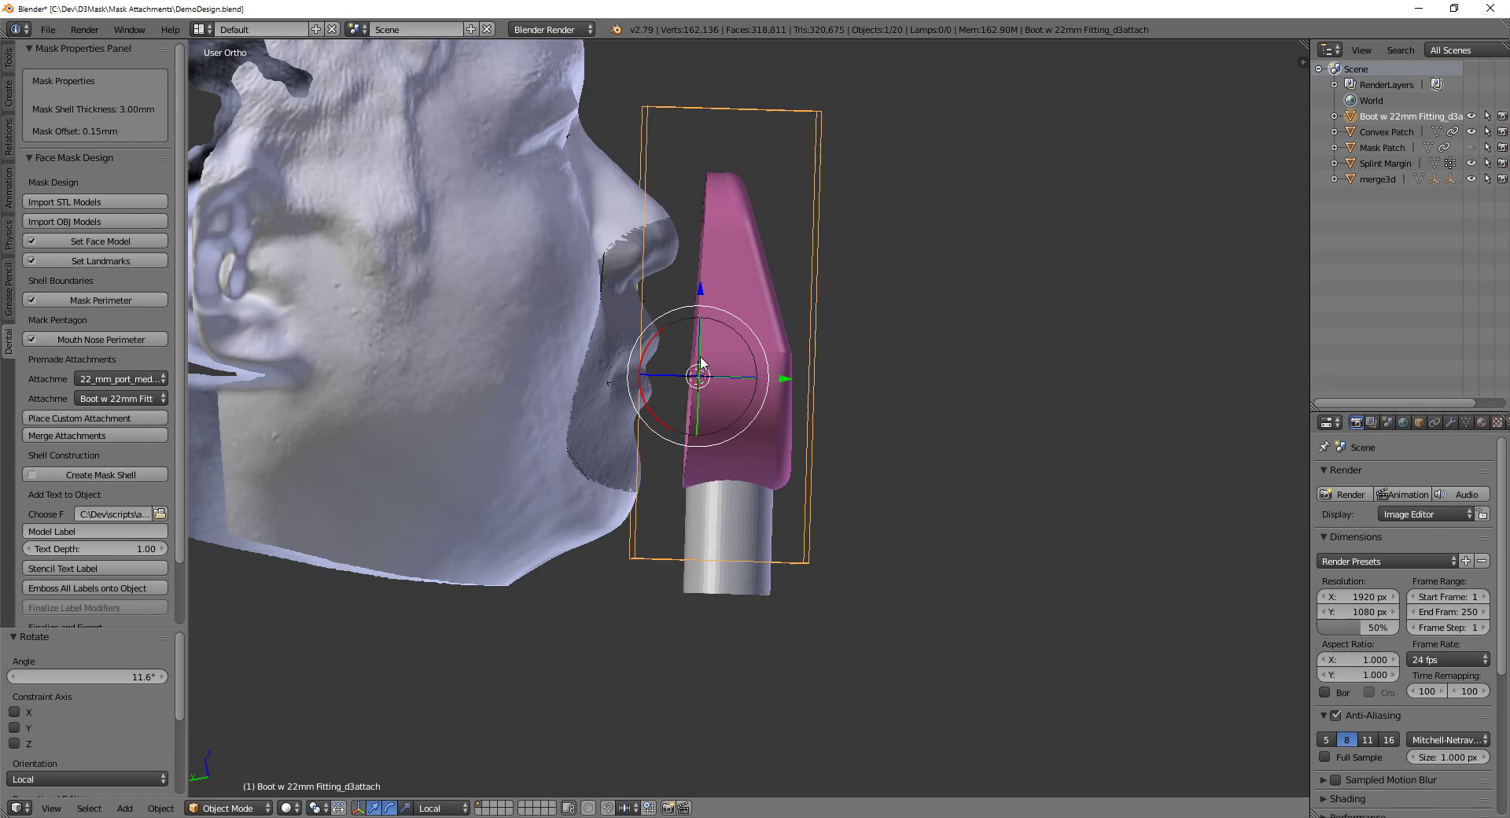
{"action": "left_click_drag", "start_coordinate": [700, 296], "coordinate": [697, 311]}
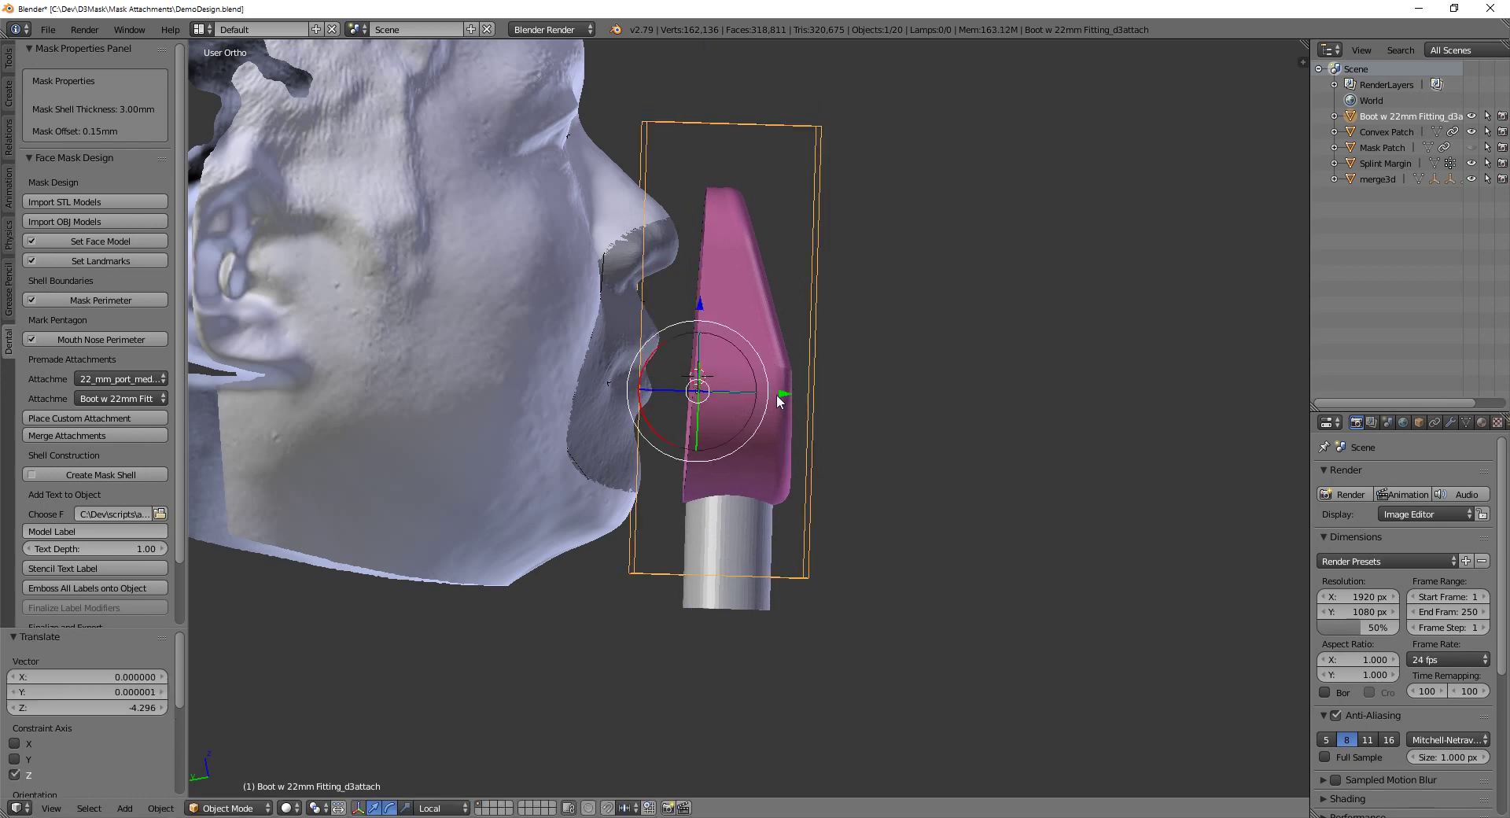
{"action": "left_click_drag", "start_coordinate": [776, 400], "coordinate": [767, 396]}
{"action": "left_click_drag", "start_coordinate": [682, 317], "coordinate": [683, 317]}
Undo the medium boot and place the small 22 mm port boot at the mouth instead
{"action": "key", "text": "ctrl+z"}
{"action": "key", "text": "ctrl+z"}
{"action": "key", "text": "ctrl+z"}
{"action": "key", "text": "ctrl+z"}
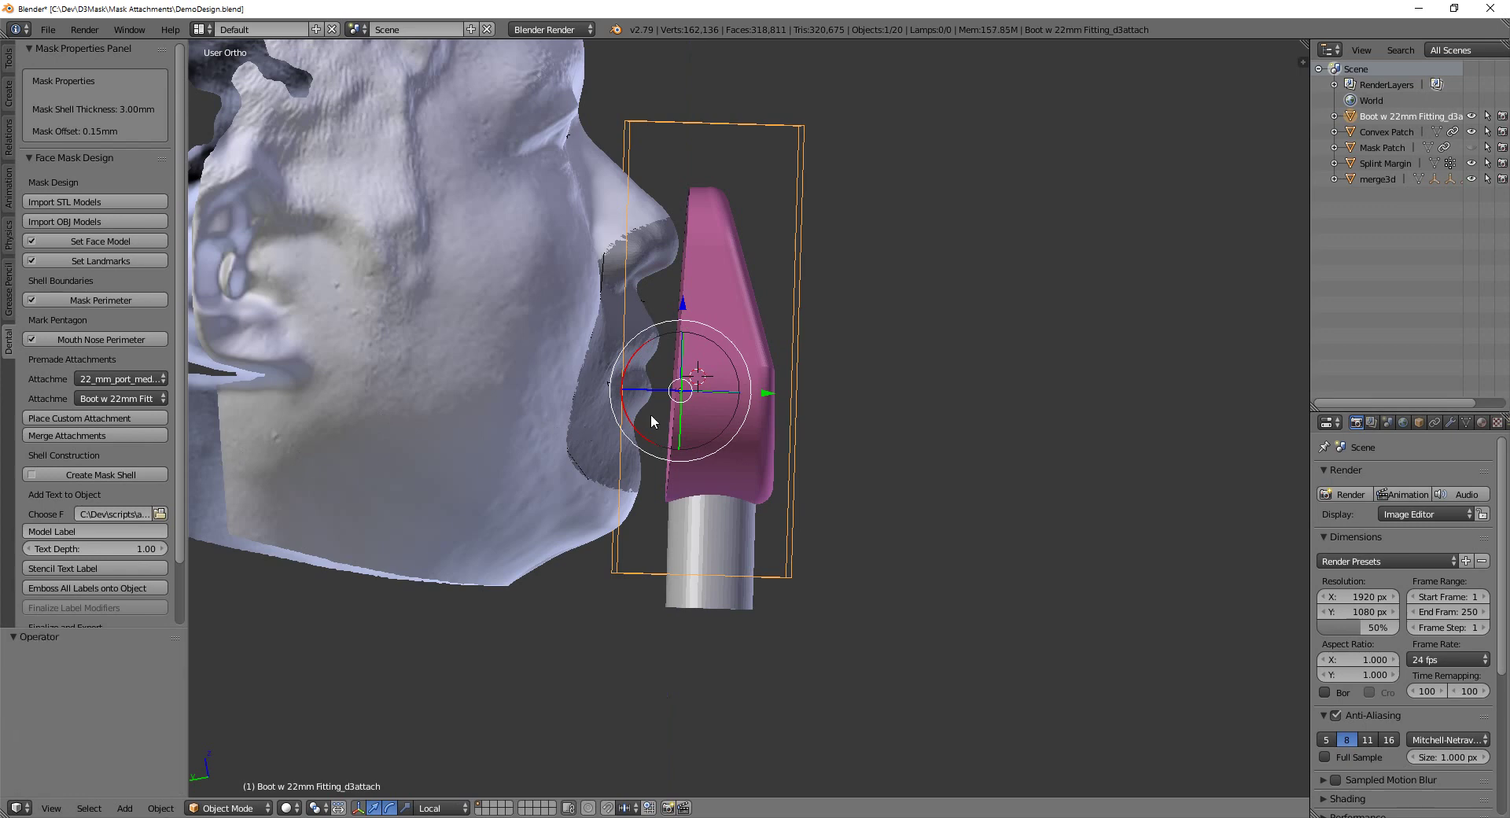
{"action": "key", "text": "ctrl+z"}
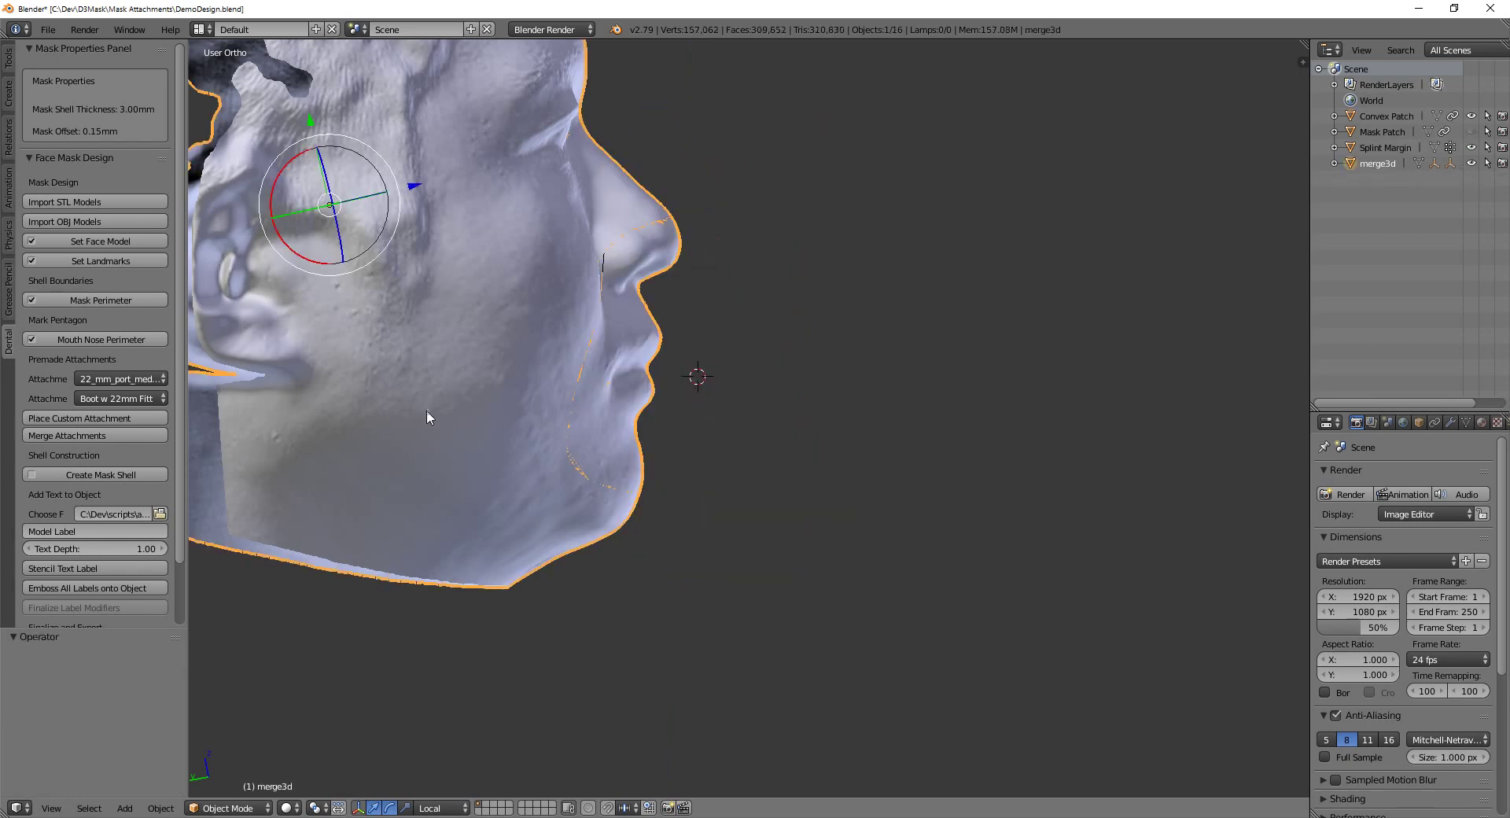
{"action": "left_click", "coordinate": [118, 399]}
{"action": "left_click", "coordinate": [101, 379]}
{"action": "left_click", "coordinate": [100, 379]}
{"action": "left_click", "coordinate": [137, 326]}
{"action": "left_click", "coordinate": [117, 419]}
Tilt the boot upright about 11° and shift it along Z and Y toward the face
{"action": "left_click_drag", "start_coordinate": [762, 402], "coordinate": [762, 418]}
{"action": "left_click_drag", "start_coordinate": [701, 297], "coordinate": [697, 318]}
{"action": "left_click_drag", "start_coordinate": [779, 397], "coordinate": [677, 314]}
{"action": "middle_click_drag", "start_coordinate": [903, 397], "coordinate": [724, 338]}
Expand the boot object's child parts in a widened Outliner
{"action": "middle_click_drag", "start_coordinate": [695, 517], "coordinate": [788, 526]}
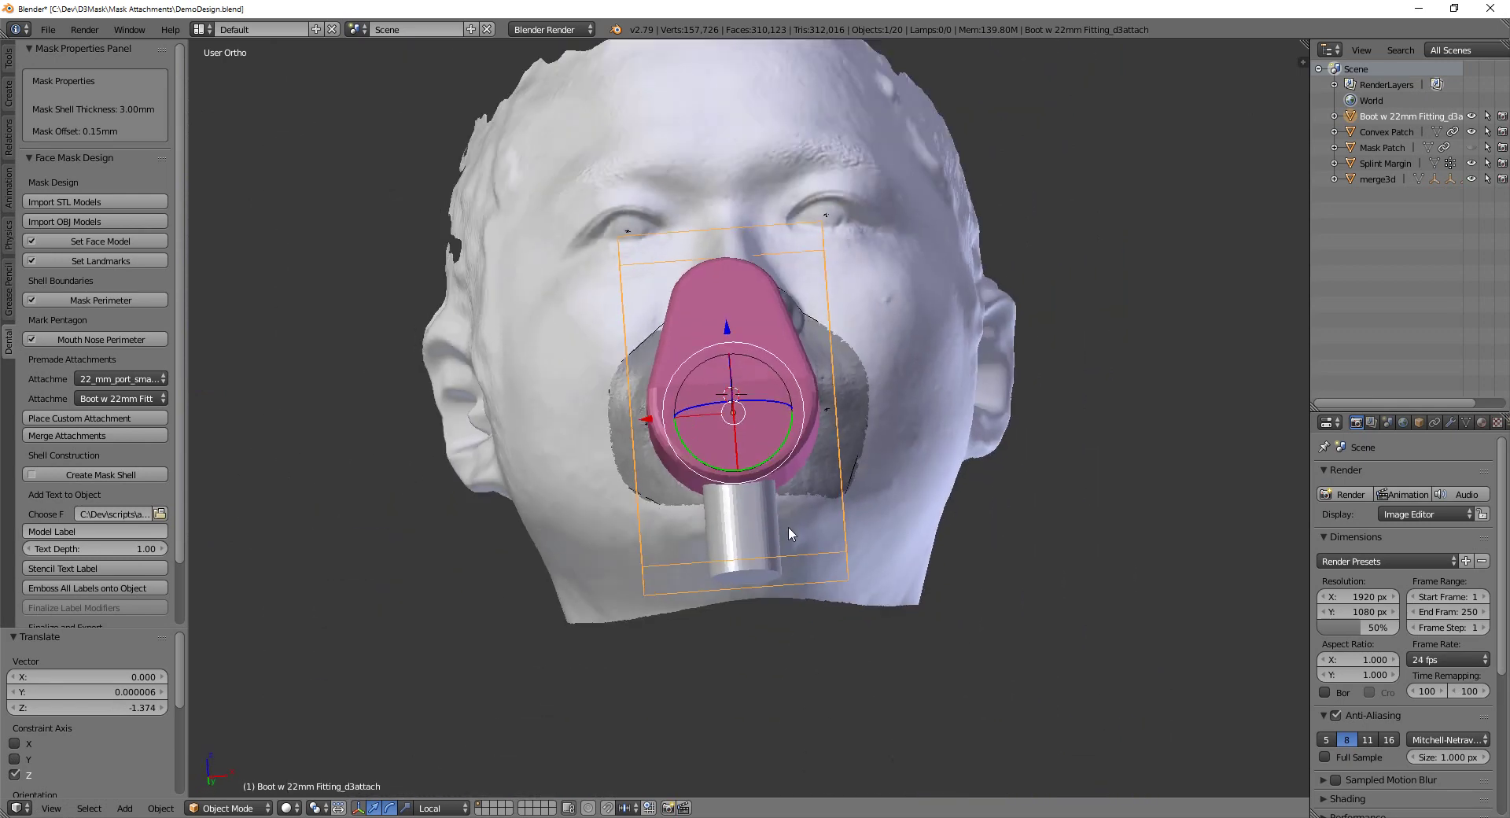
{"action": "scroll", "coordinate": [788, 526], "scroll_direction": "up", "scroll_amount": 2}
{"action": "left_click", "coordinate": [1333, 117]}
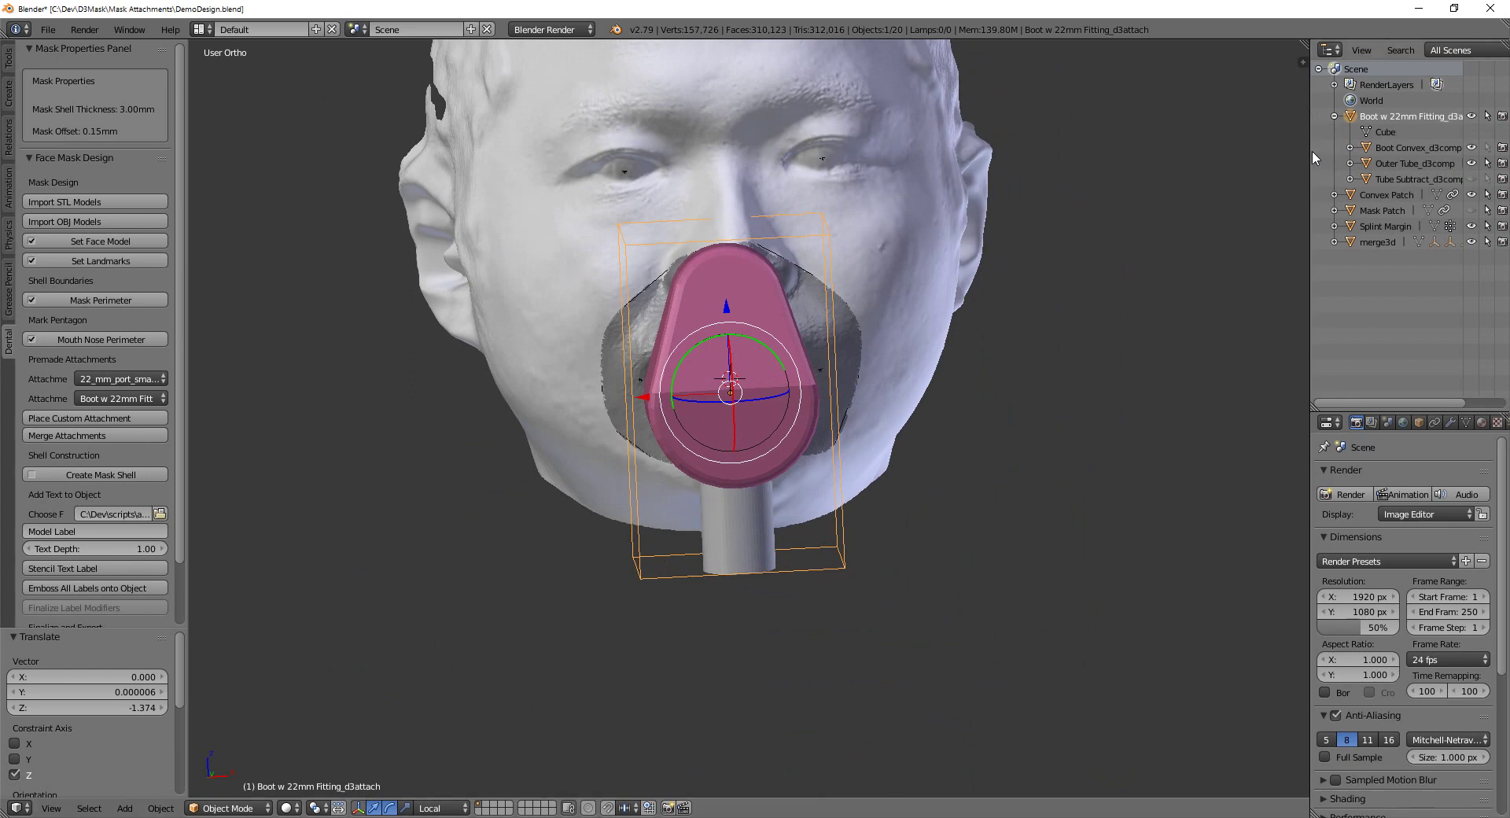
{"action": "left_click_drag", "start_coordinate": [1312, 149], "coordinate": [1257, 149]}
Select Tube Subtract_d3comp and set its X and Y dimensions to 22.3 in the N panel
{"action": "left_click", "coordinate": [1355, 179]}
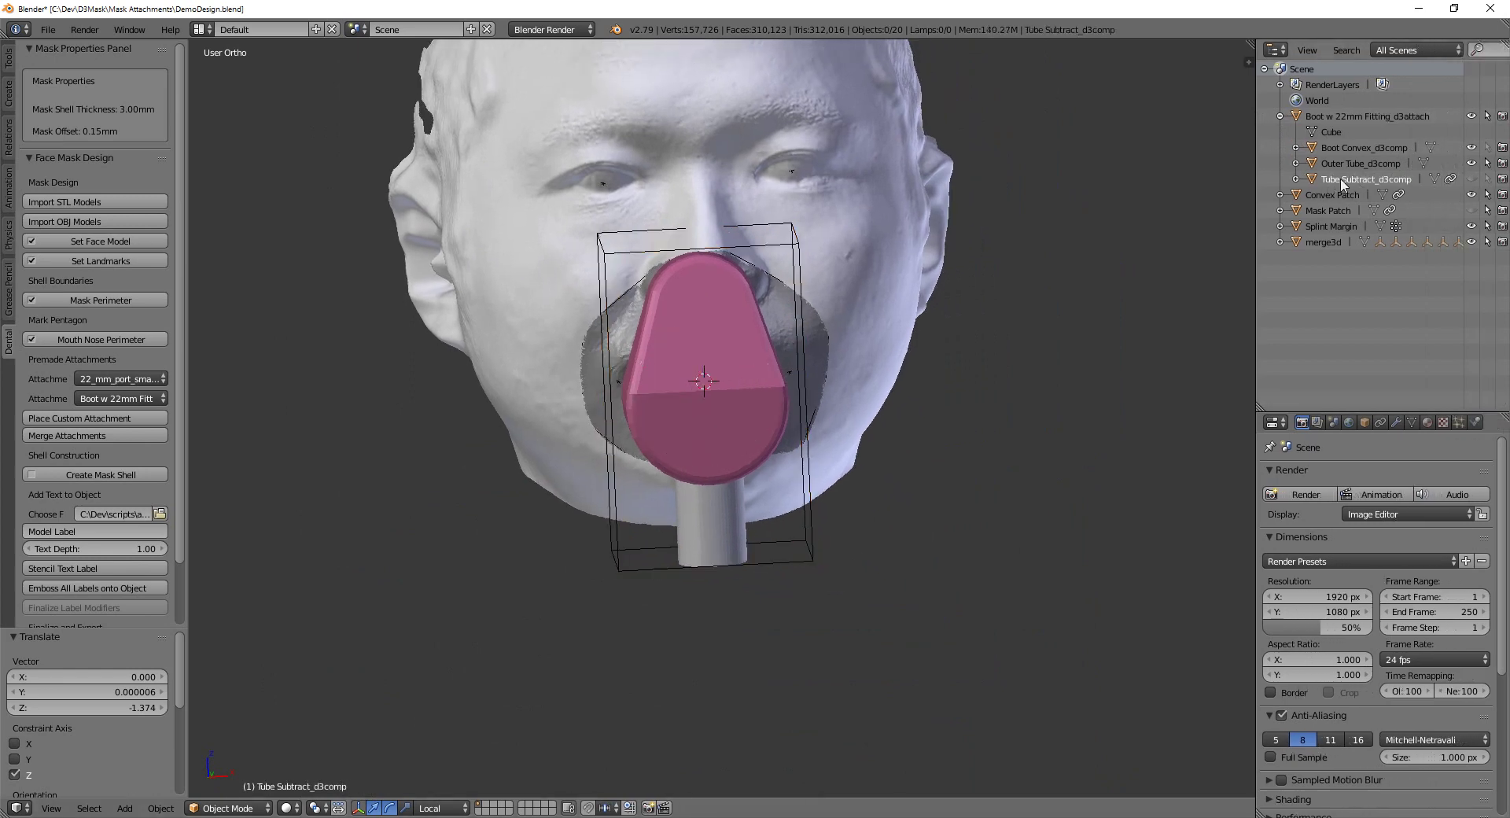
{"action": "left_click", "coordinate": [1296, 179]}
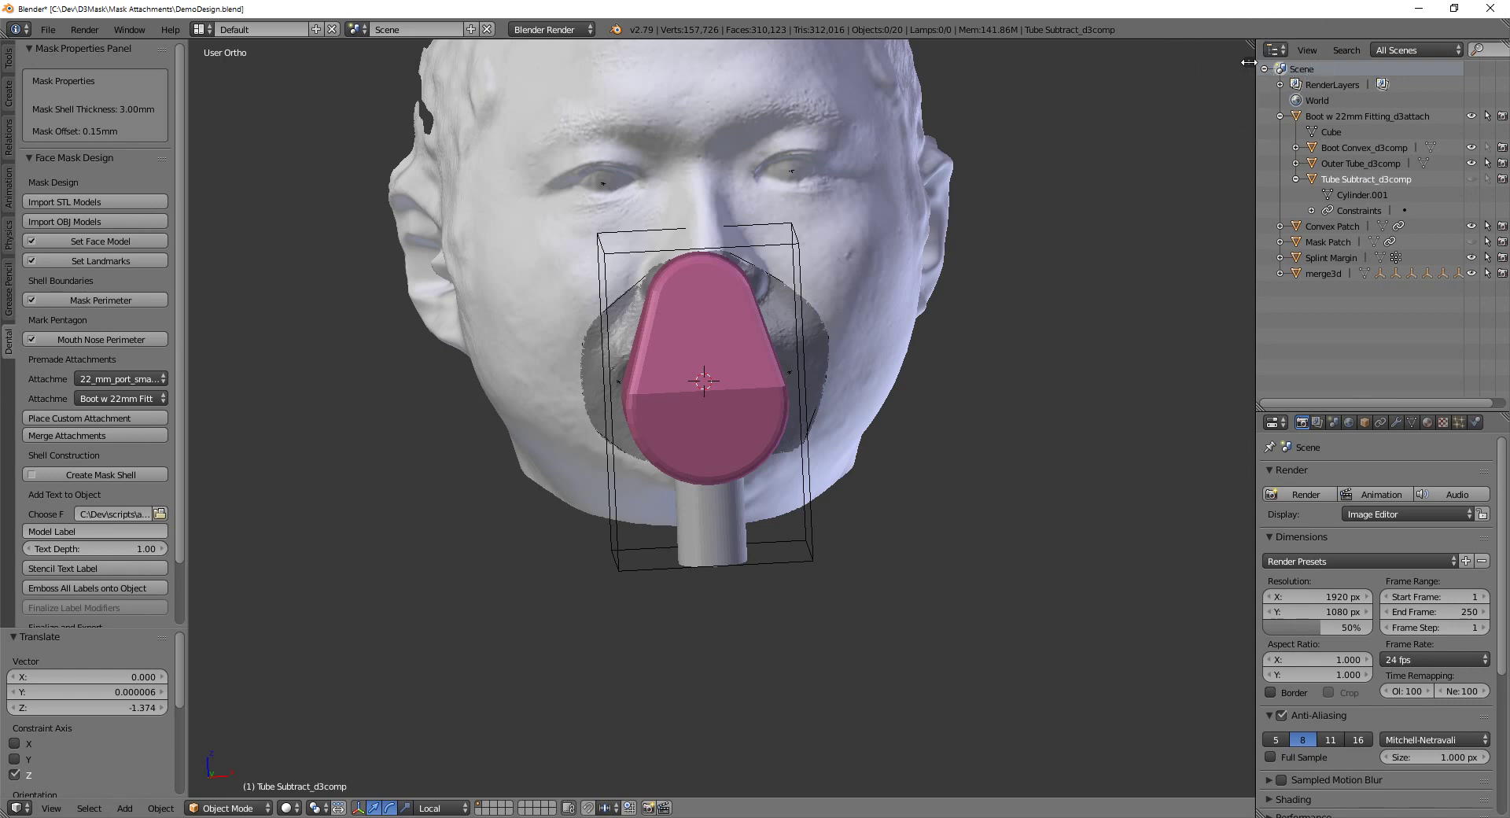
{"action": "key", "text": "n"}
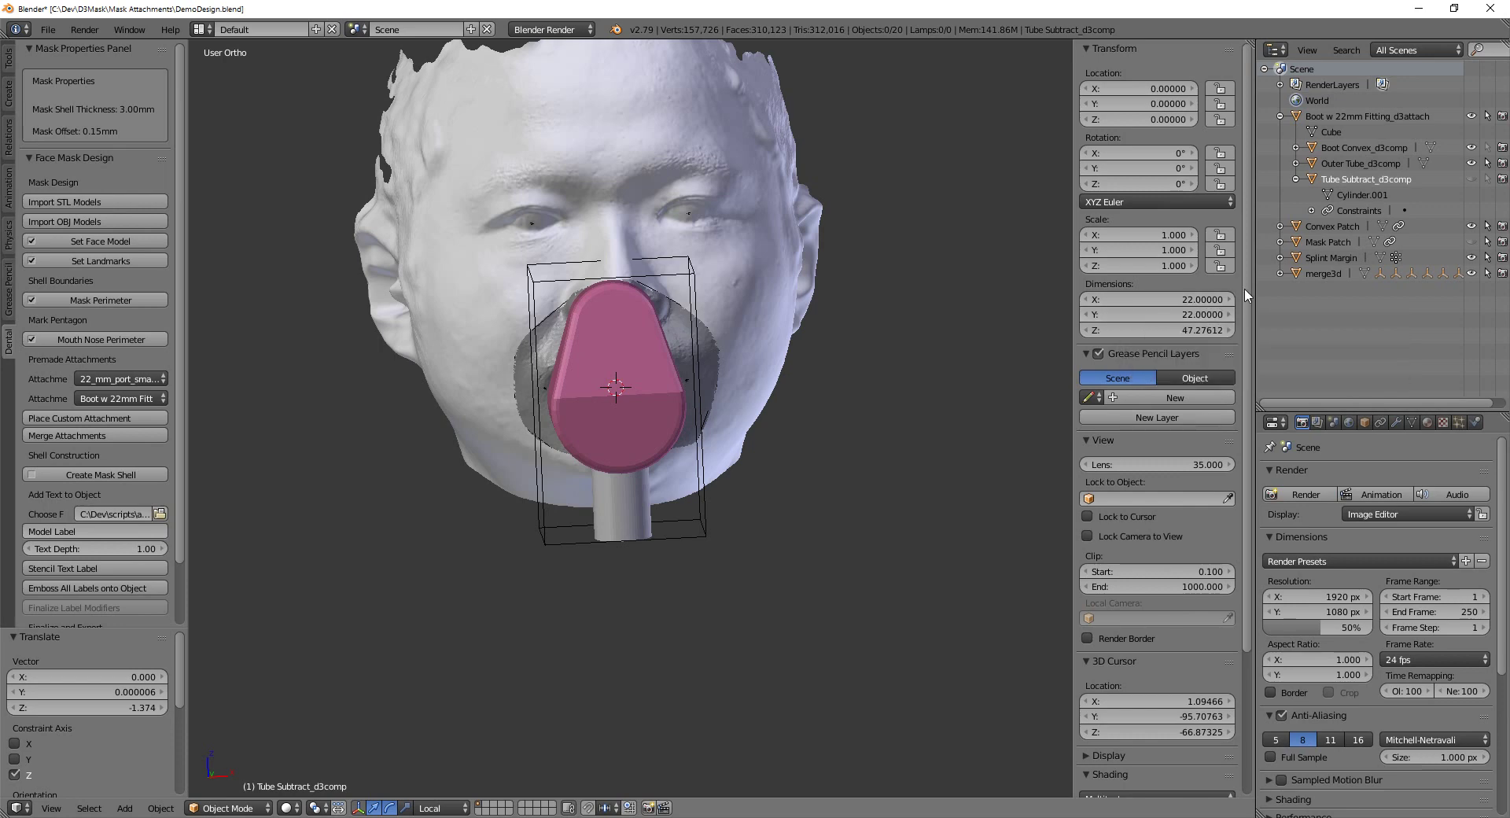
{"action": "left_click", "coordinate": [1126, 303]}
{"action": "left_click", "coordinate": [1120, 299]}
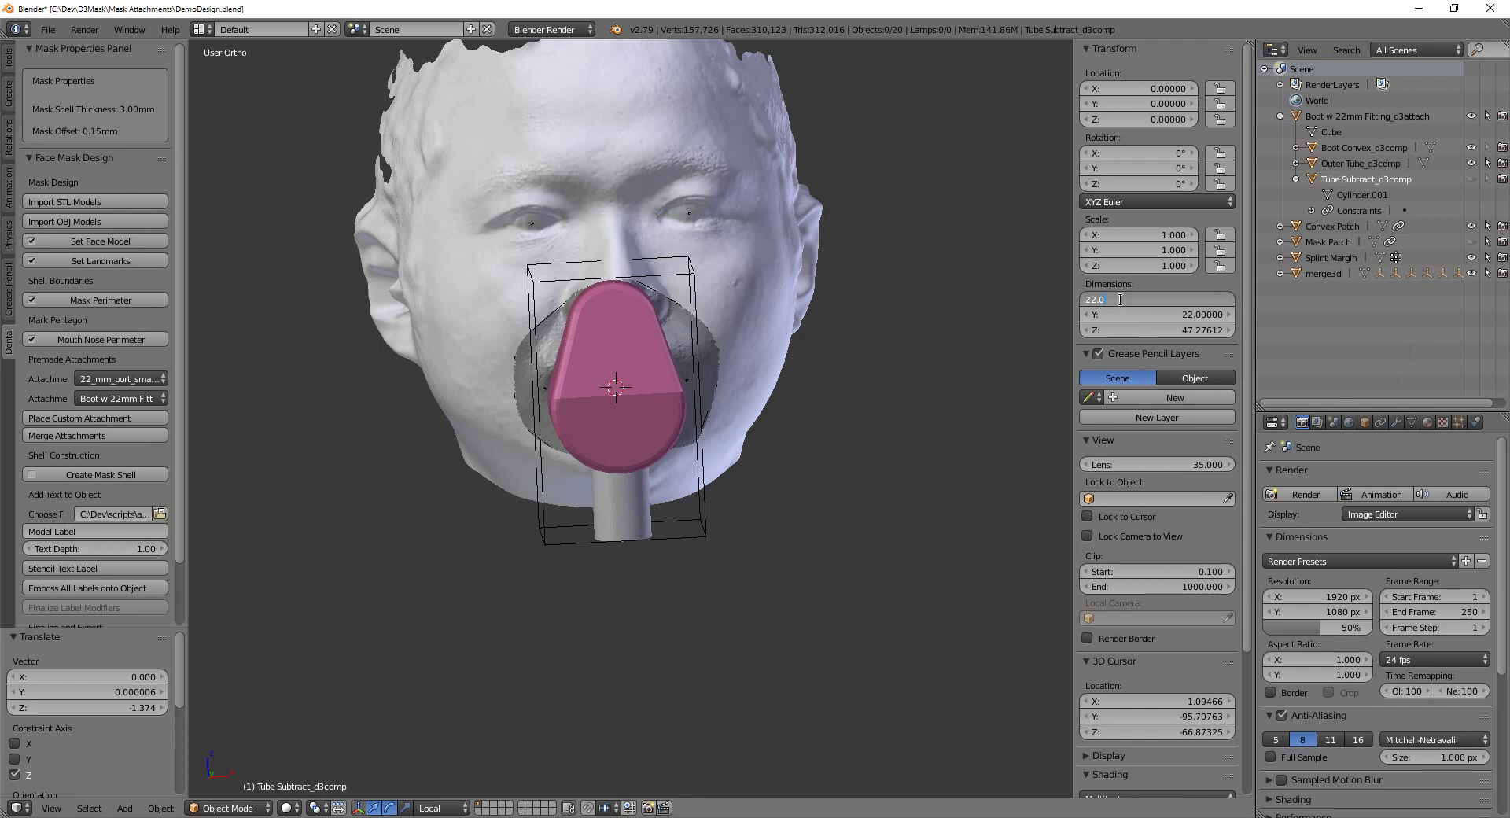
{"action": "key", "text": "Return"}
{"action": "left_click", "coordinate": [1128, 314]}
{"action": "left_click", "coordinate": [1128, 319]}
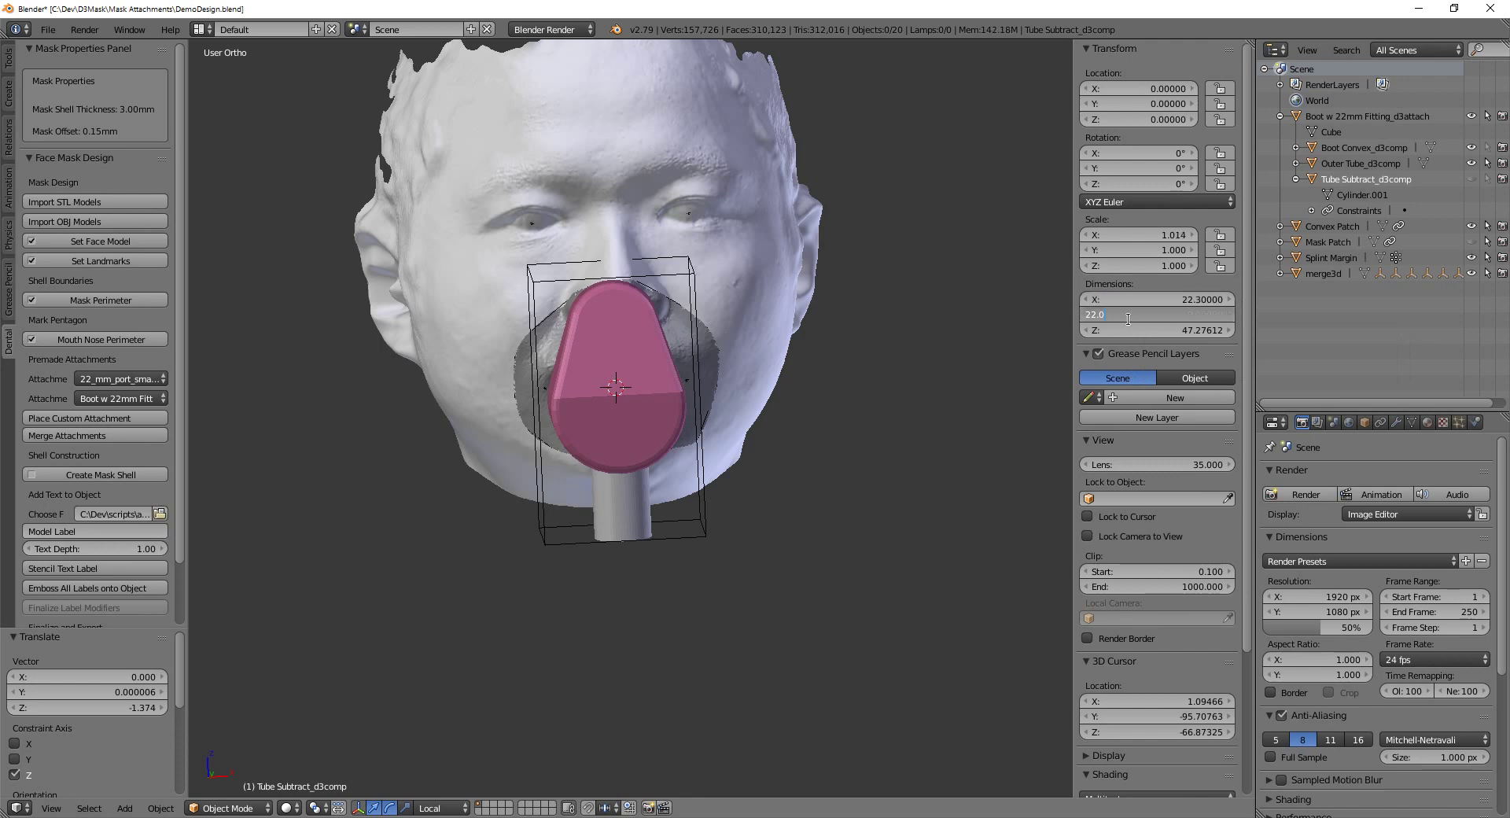
{"action": "type", "text": "3"}
{"action": "key", "text": "Return"}
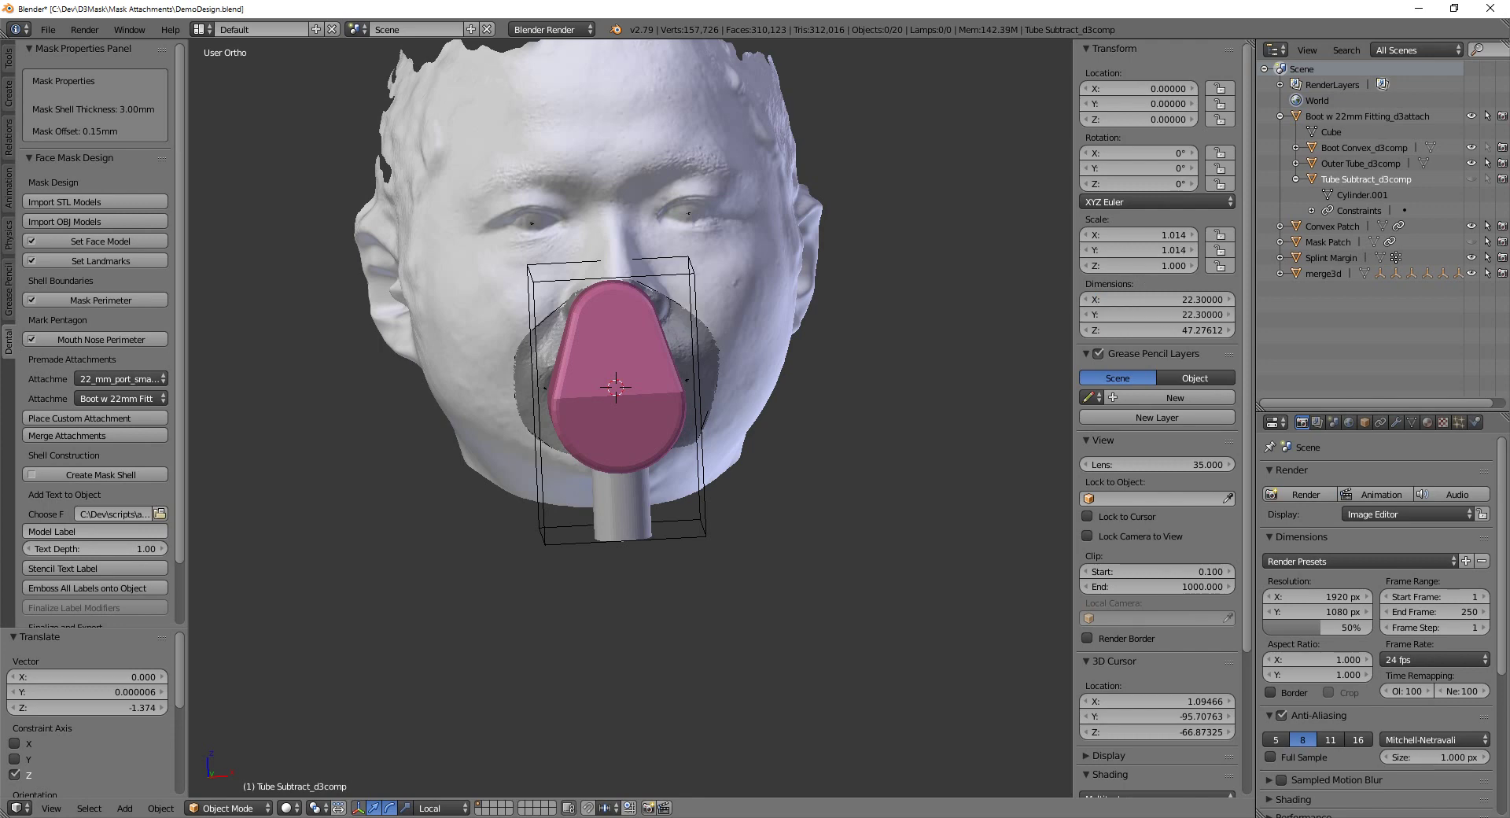
Unhide the Tube Subtract_d3comp object so it shows in the viewport
{"action": "scroll", "coordinate": [687, 429], "scroll_direction": "up", "scroll_amount": 3}
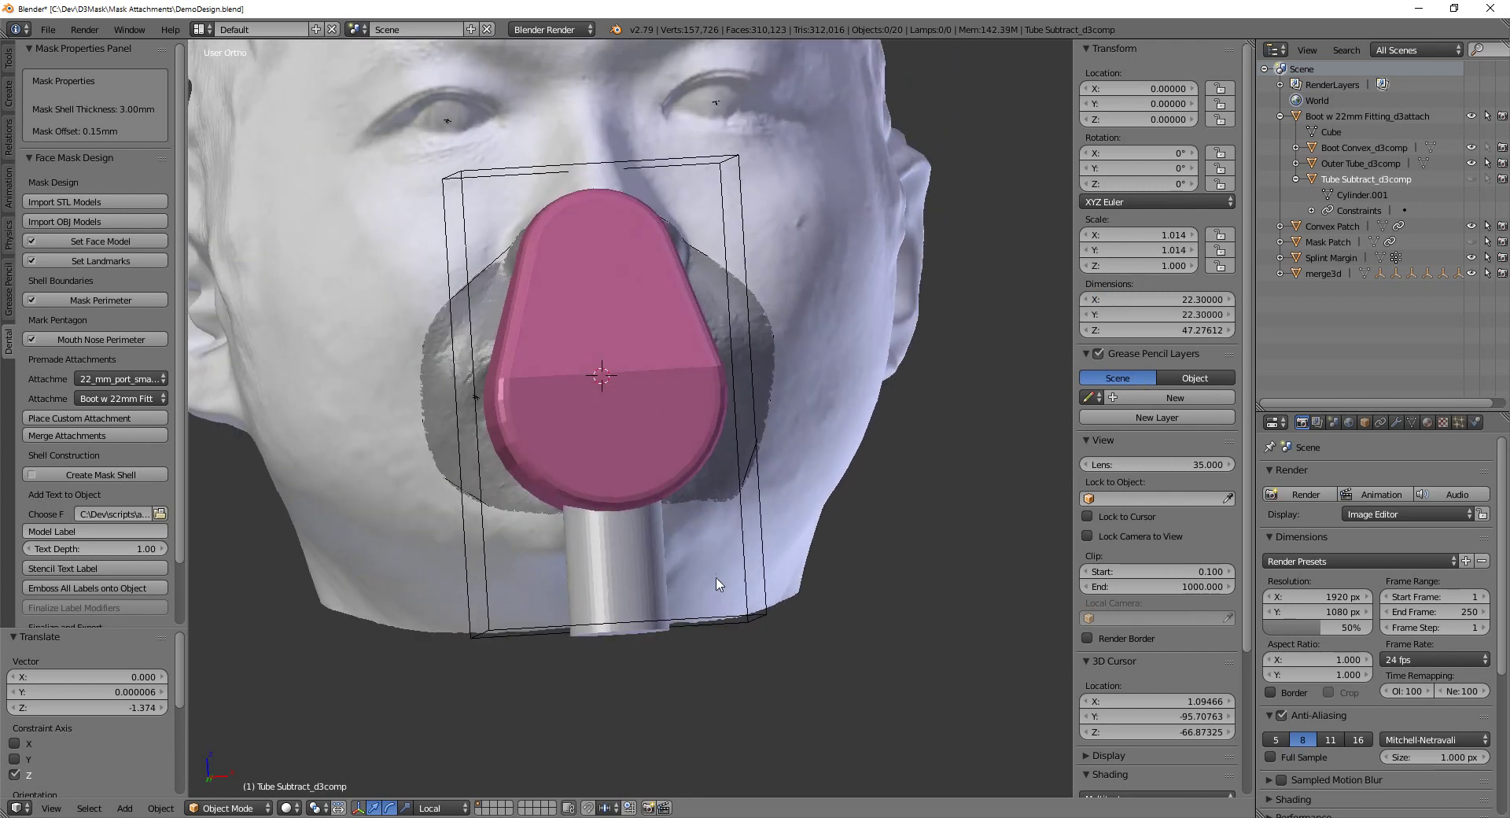
{"action": "middle_click_drag", "start_coordinate": [715, 607], "coordinate": [794, 708]}
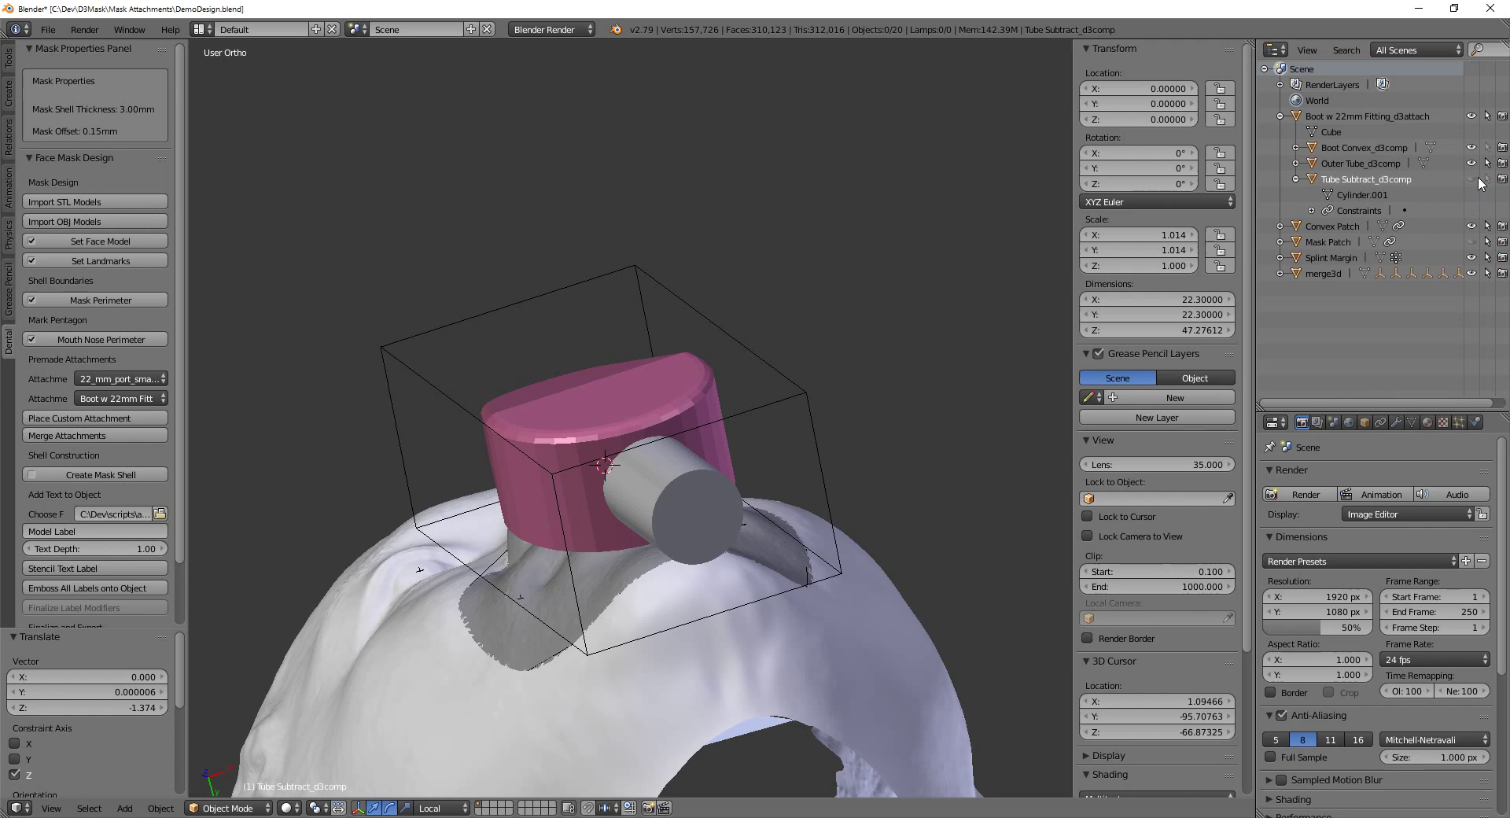
{"action": "left_click", "coordinate": [1472, 179]}
{"action": "middle_click_drag", "start_coordinate": [983, 337], "coordinate": [648, 450]}
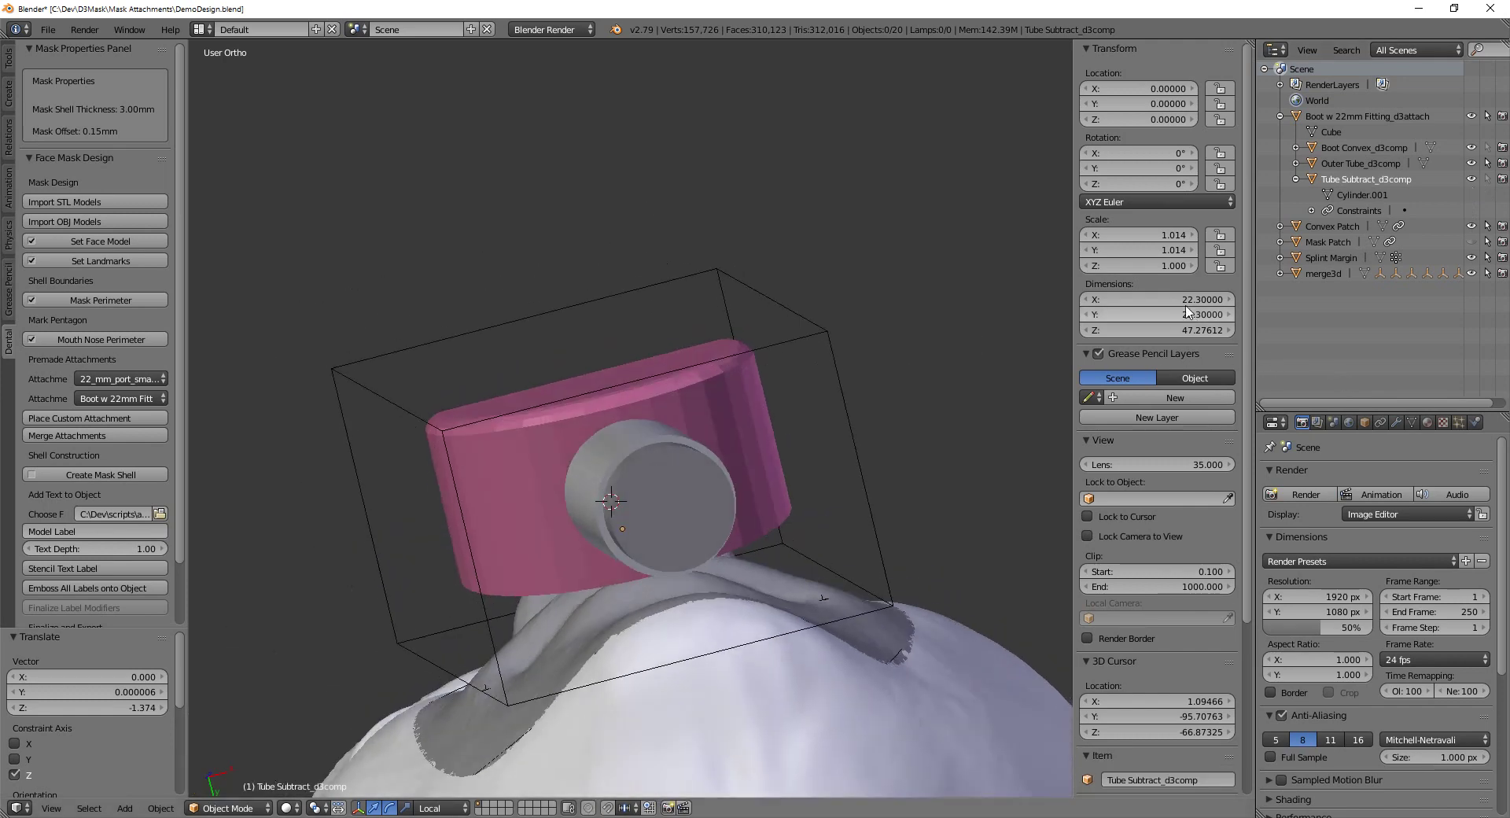
Correct Tube Subtract_d3comp's X and Y dimensions to exactly 22.2
{"action": "left_click_drag", "start_coordinate": [1186, 305], "coordinate": [1133, 305]}
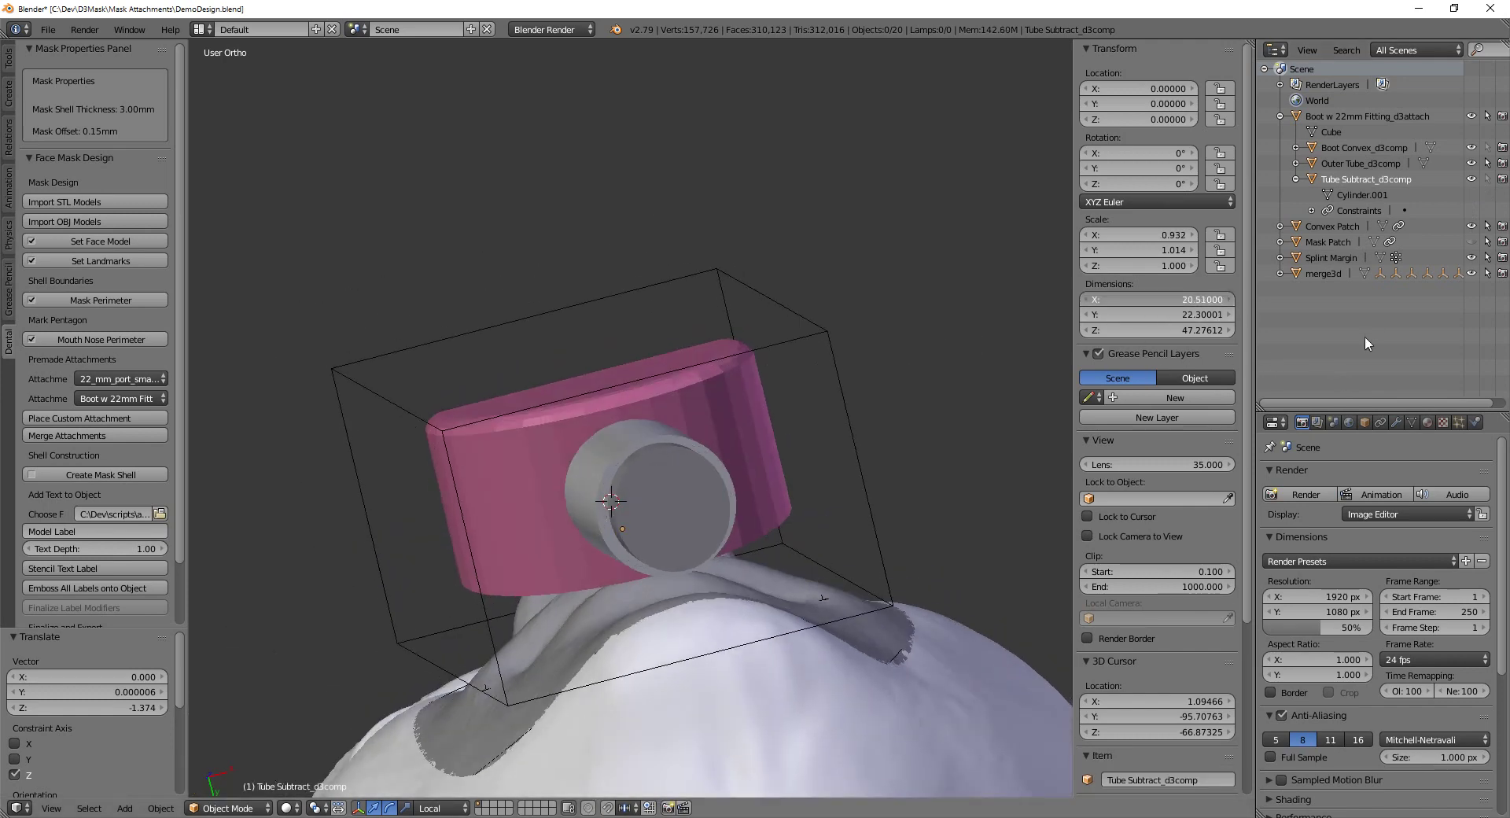
{"action": "left_click_drag", "start_coordinate": [1366, 336], "coordinate": [1471, 351]}
{"action": "left_click", "coordinate": [1179, 300]}
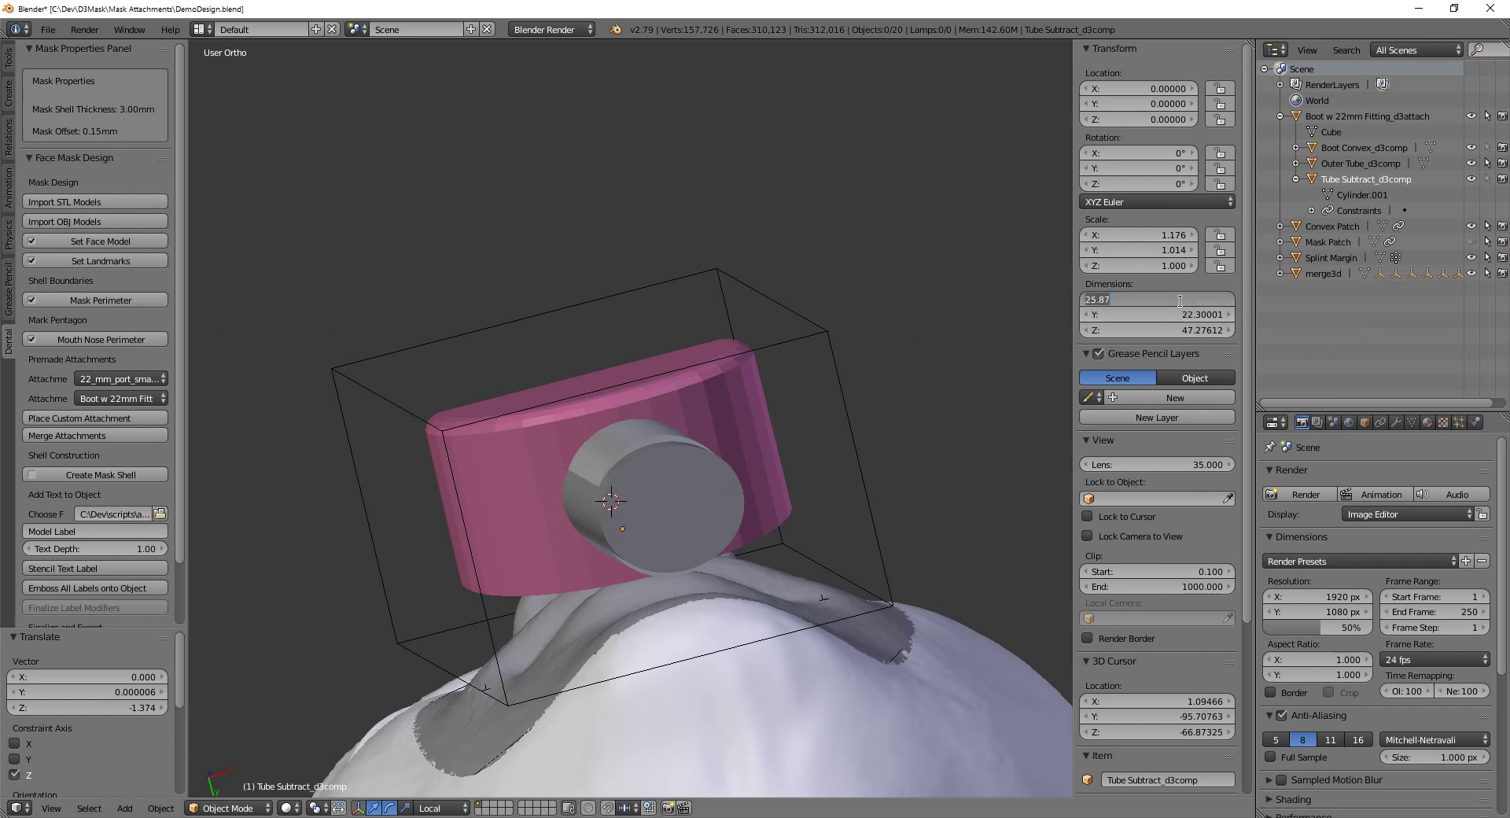
{"action": "type", "text": "22.2"}
{"action": "key", "text": "Return"}
{"action": "left_click", "coordinate": [1193, 315]}
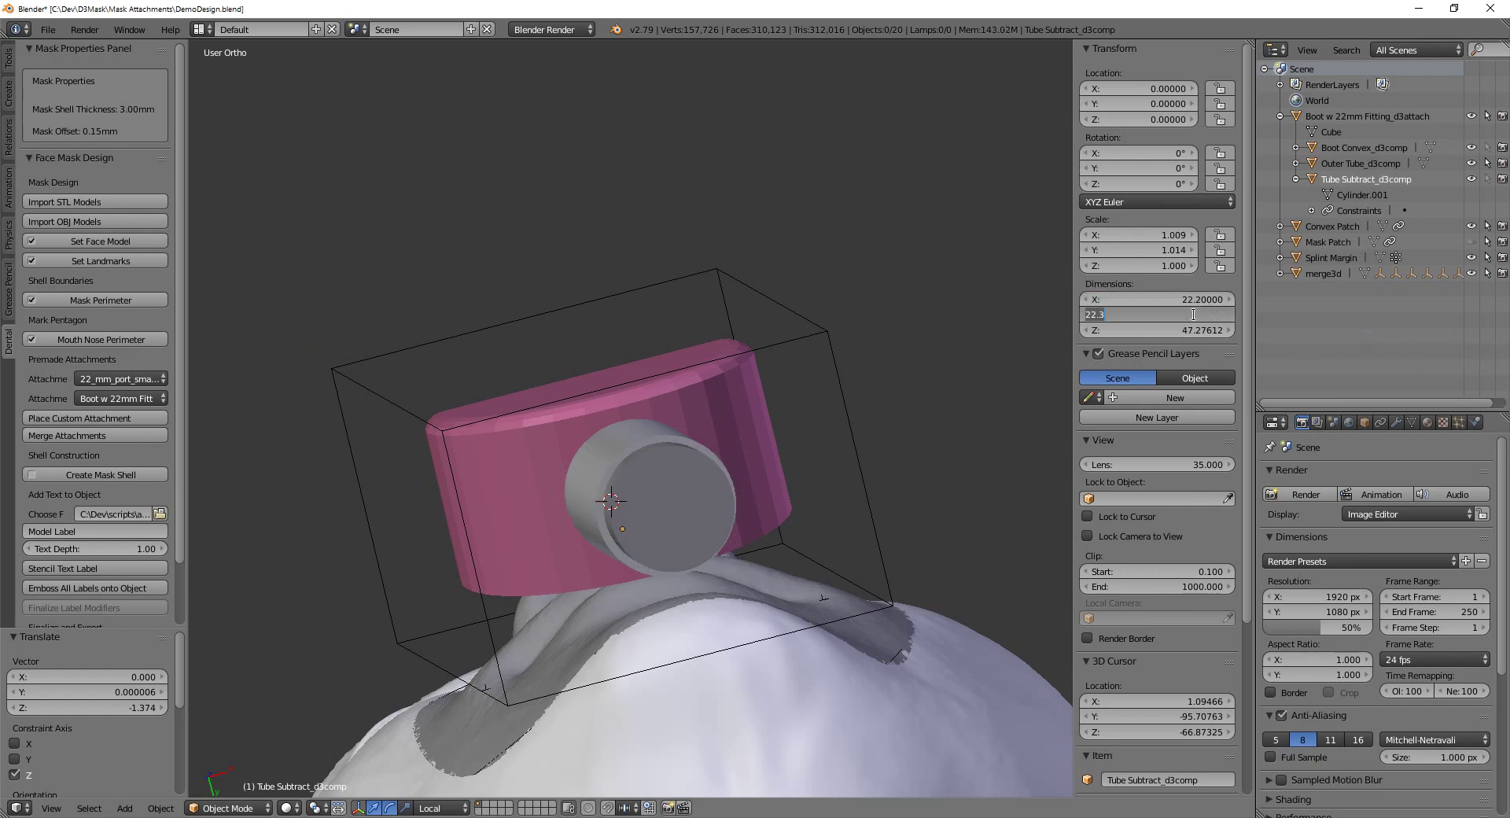
{"action": "type", "text": "22"}
{"action": "key", "text": "Return"}
Select Outer Tube_d3comp and widen its X dimension to 26
{"action": "scroll", "coordinate": [551, 456], "scroll_direction": "up", "scroll_amount": 4}
{"action": "middle_click_drag", "start_coordinate": [598, 472], "coordinate": [543, 457]}
{"action": "middle_click_drag", "start_coordinate": [464, 432], "coordinate": [601, 494]}
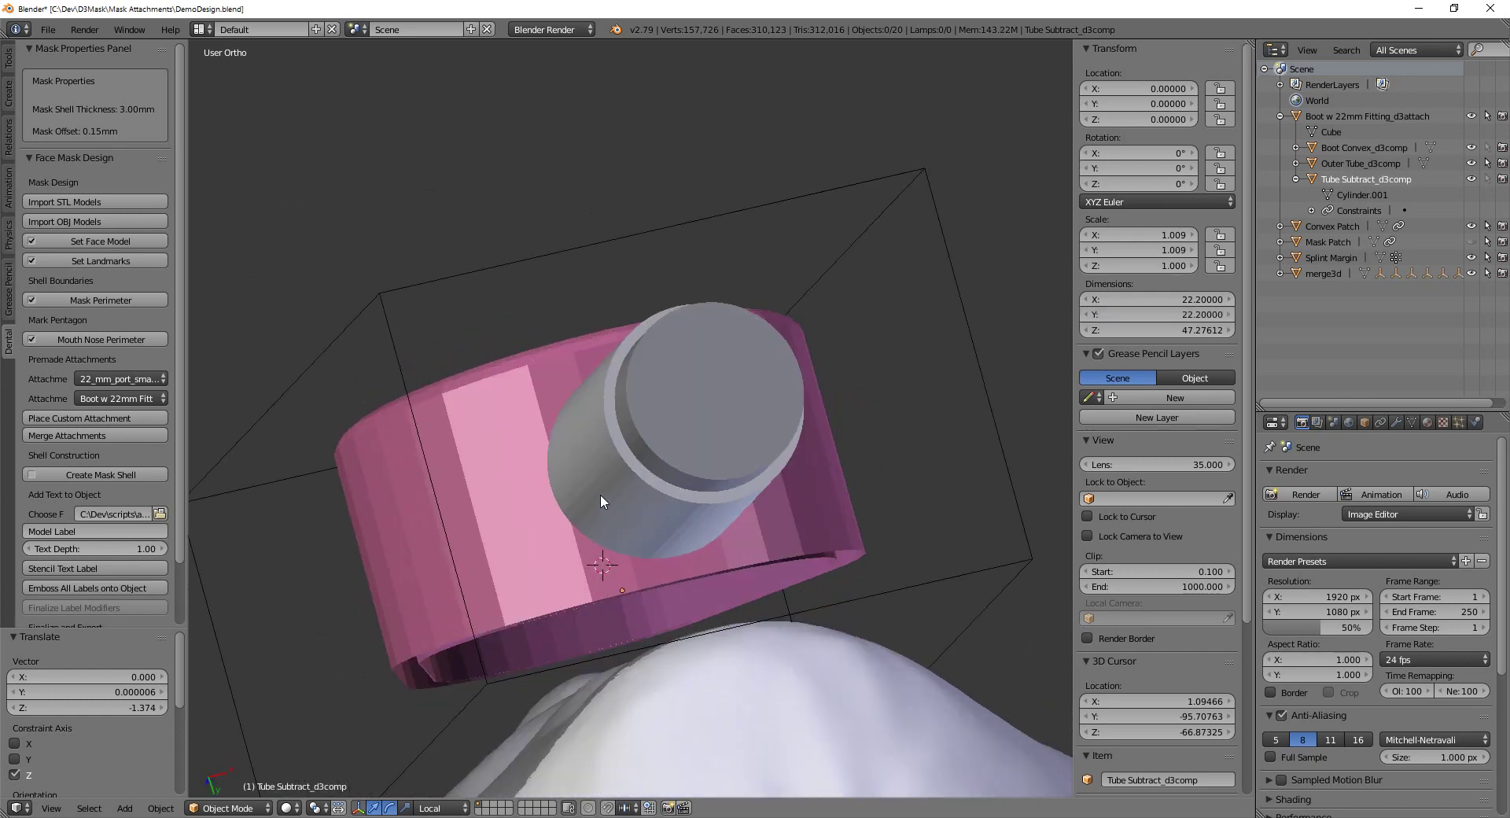
{"action": "left_click", "coordinate": [1370, 165]}
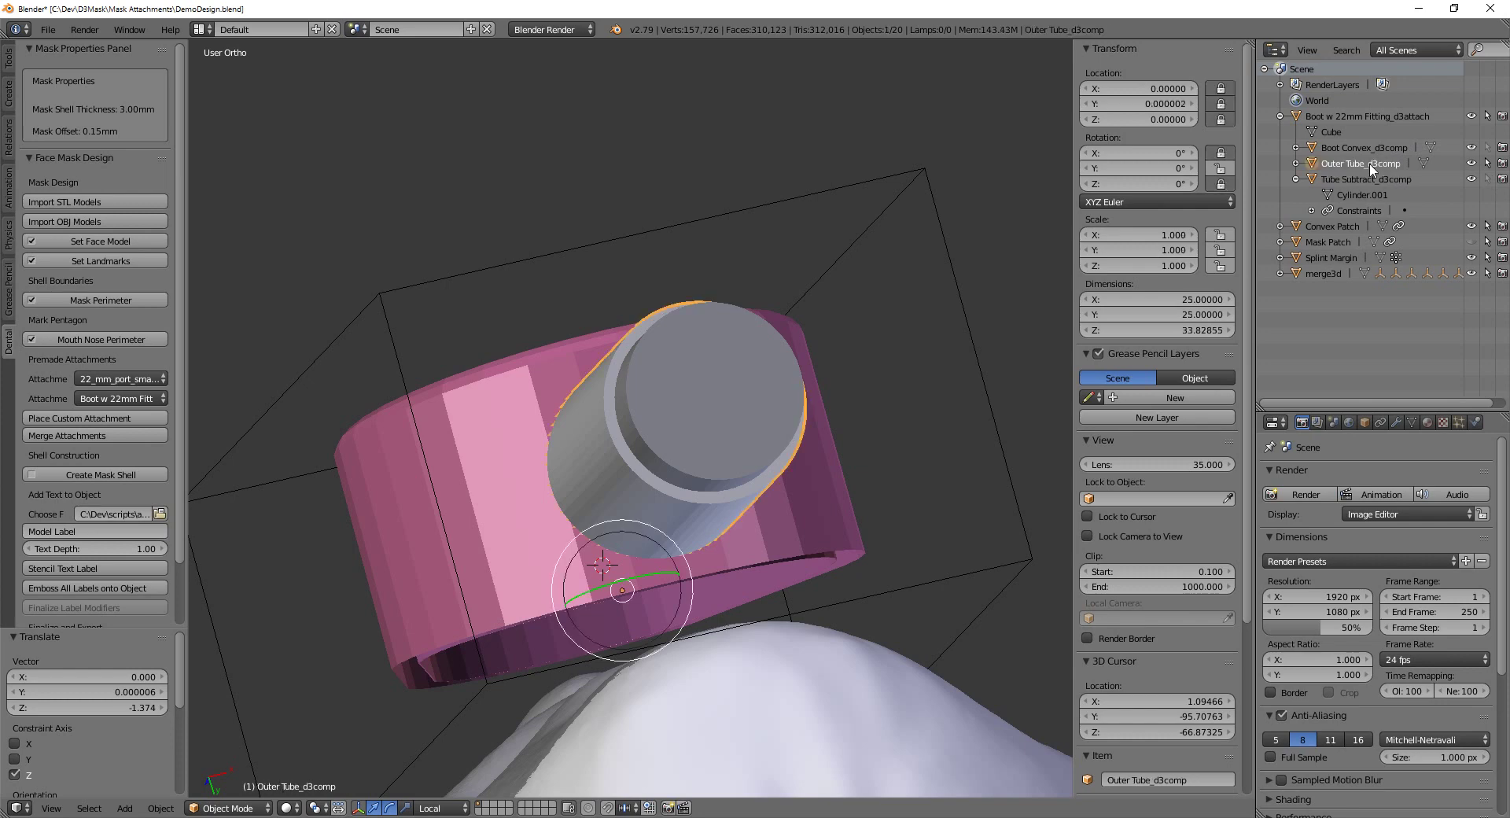
{"action": "left_click", "coordinate": [1150, 299]}
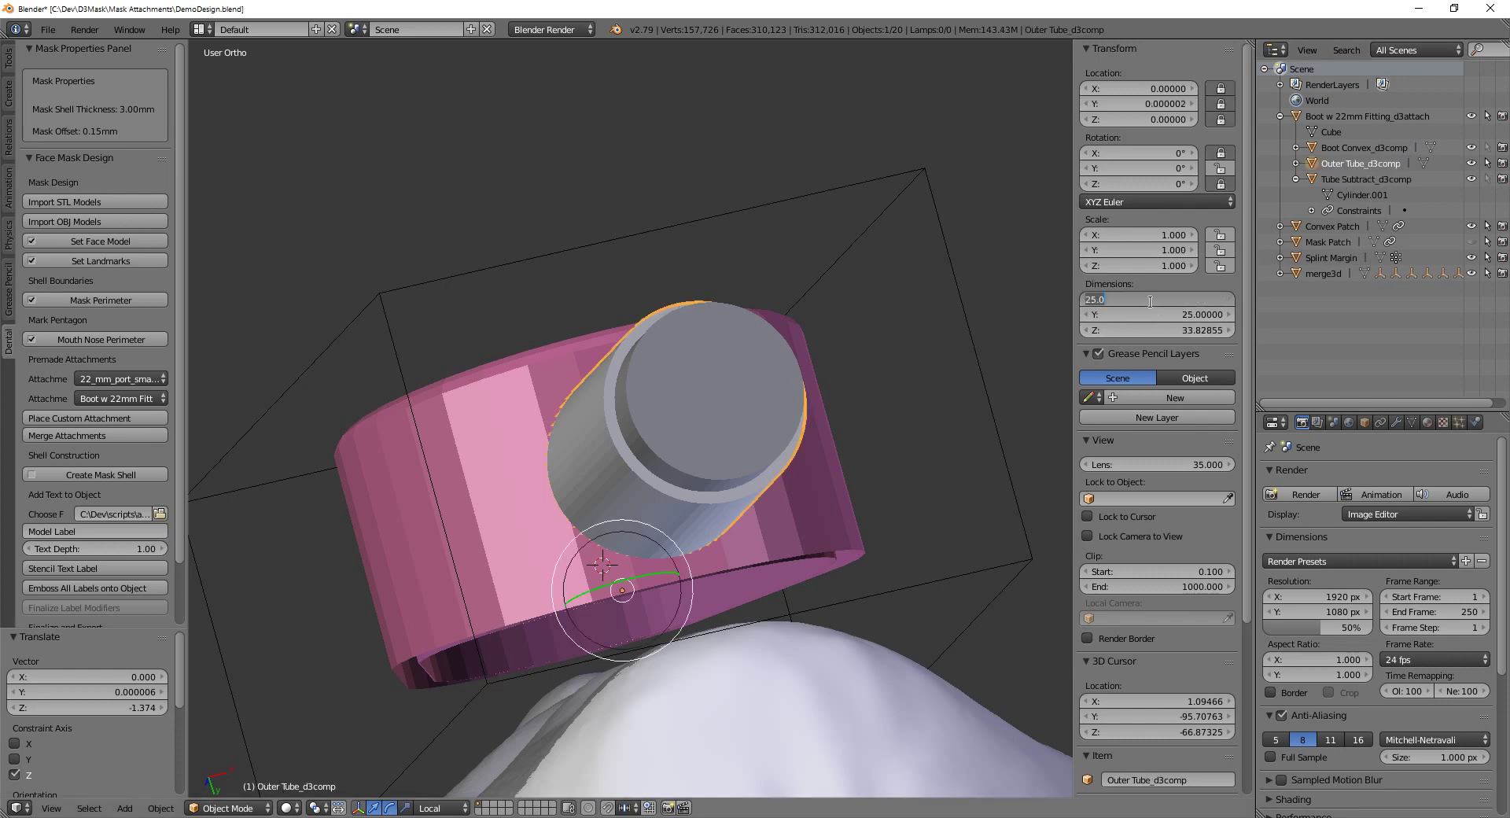
{"action": "type", "text": "26"}
{"action": "key", "text": "Return"}
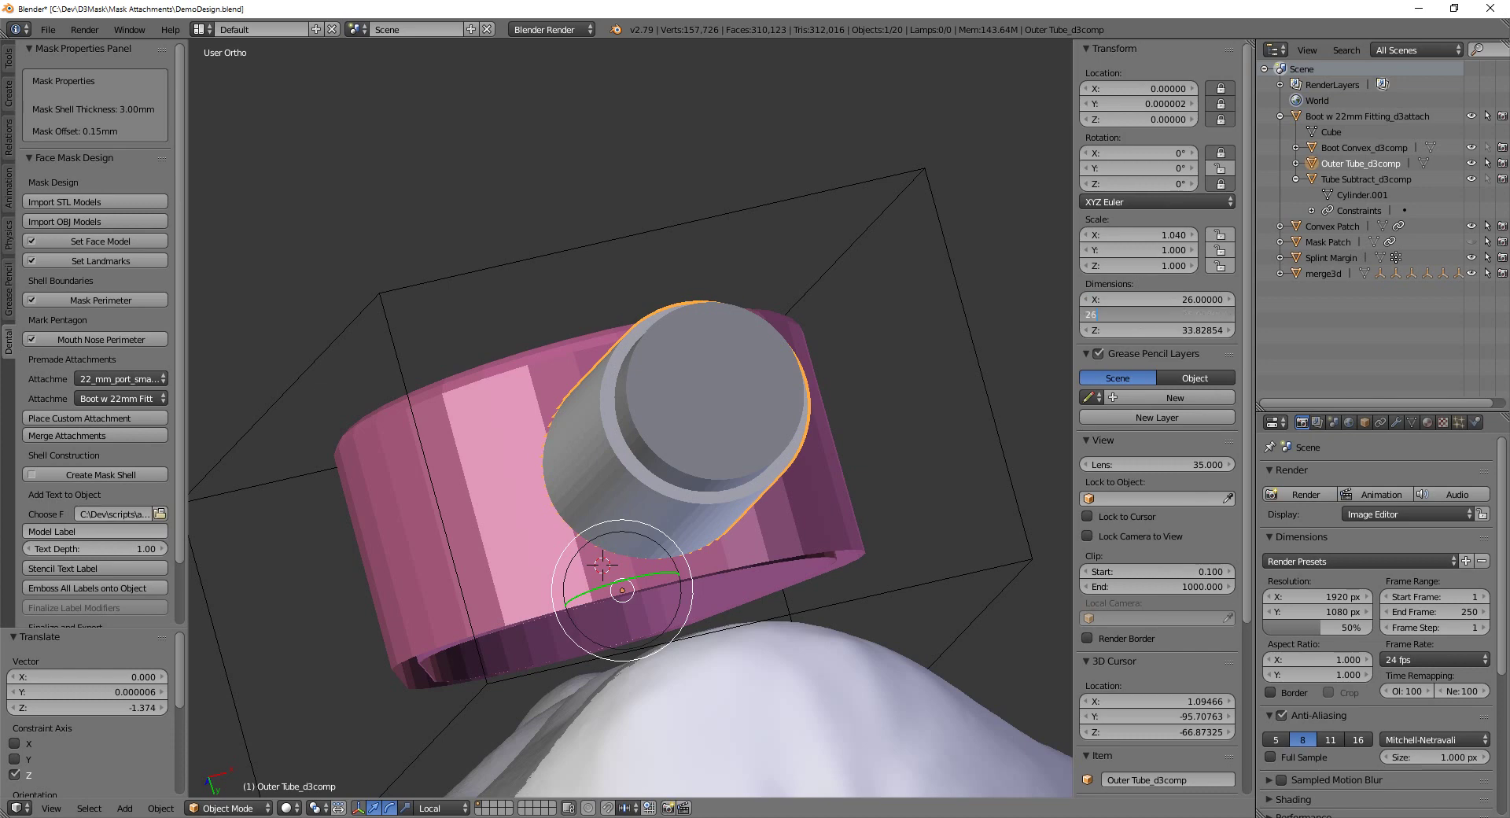
{"action": "middle_click_drag", "start_coordinate": [708, 487], "coordinate": [691, 401]}
Nudge the boot along Y and its local X, rotating it about 0.467° over the mouth
{"action": "middle_click_drag", "start_coordinate": [601, 437], "coordinate": [578, 436]}
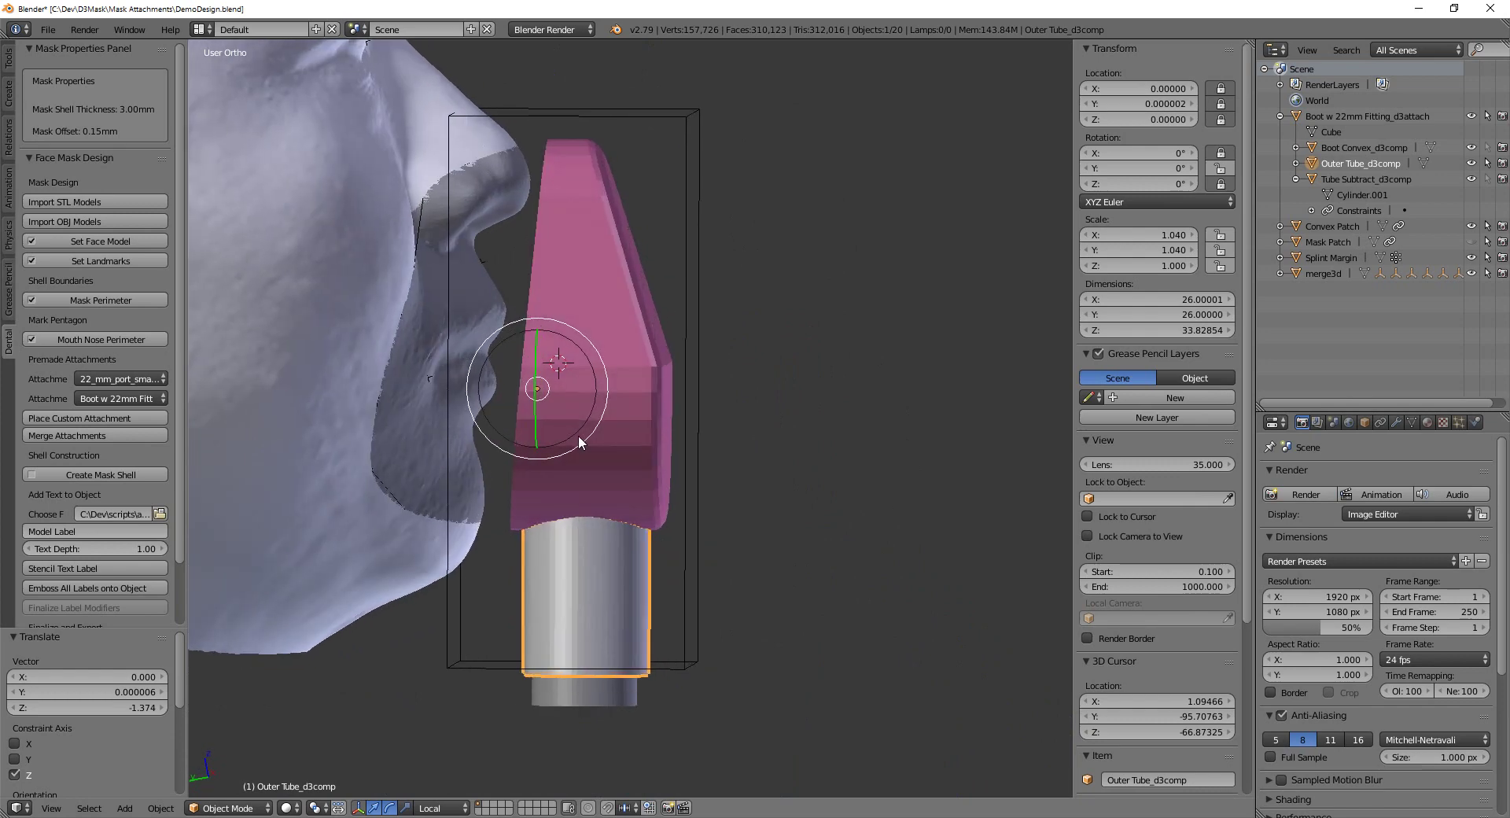
{"action": "right_click", "coordinate": [691, 395]}
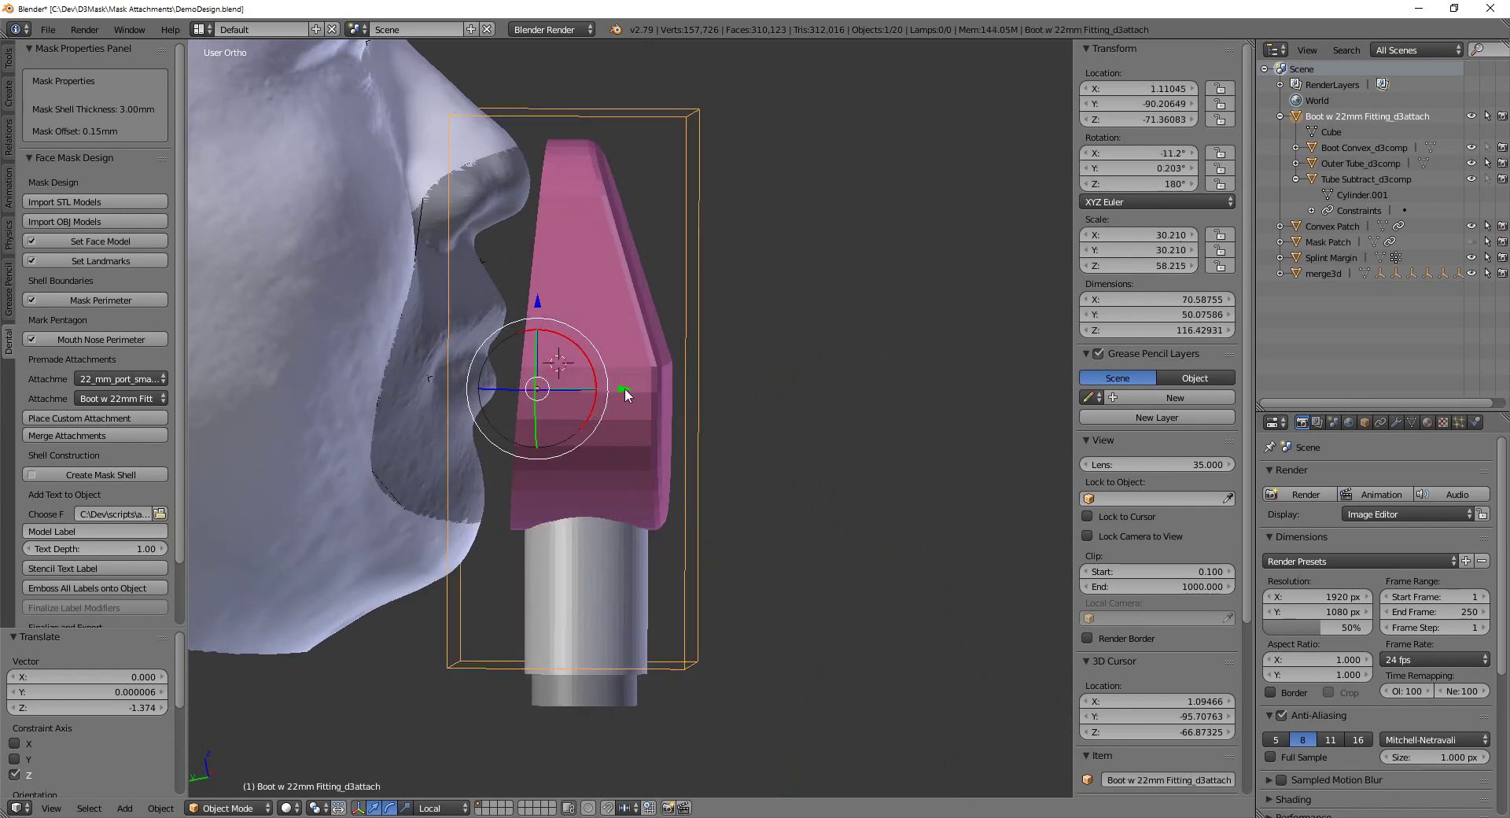
{"action": "key", "text": "g"}
{"action": "key", "text": "y"}
{"action": "left_click", "coordinate": [618, 388]}
{"action": "middle_click_drag", "start_coordinate": [618, 388], "coordinate": [539, 435]}
{"action": "left_click_drag", "start_coordinate": [514, 435], "coordinate": [659, 432]}
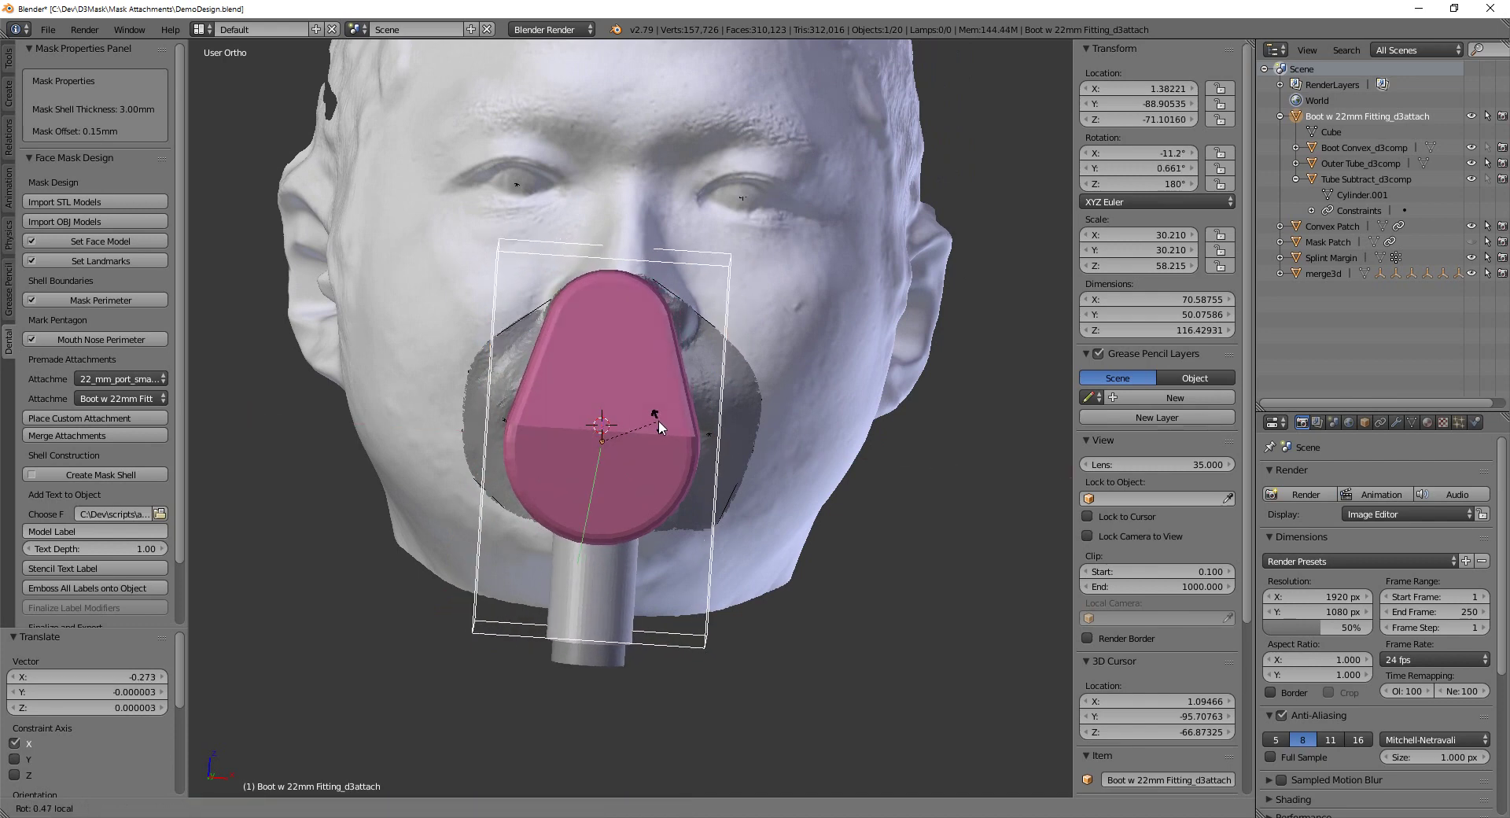
{"action": "left_click", "coordinate": [651, 423]}
{"action": "left_click", "coordinate": [105, 378]}
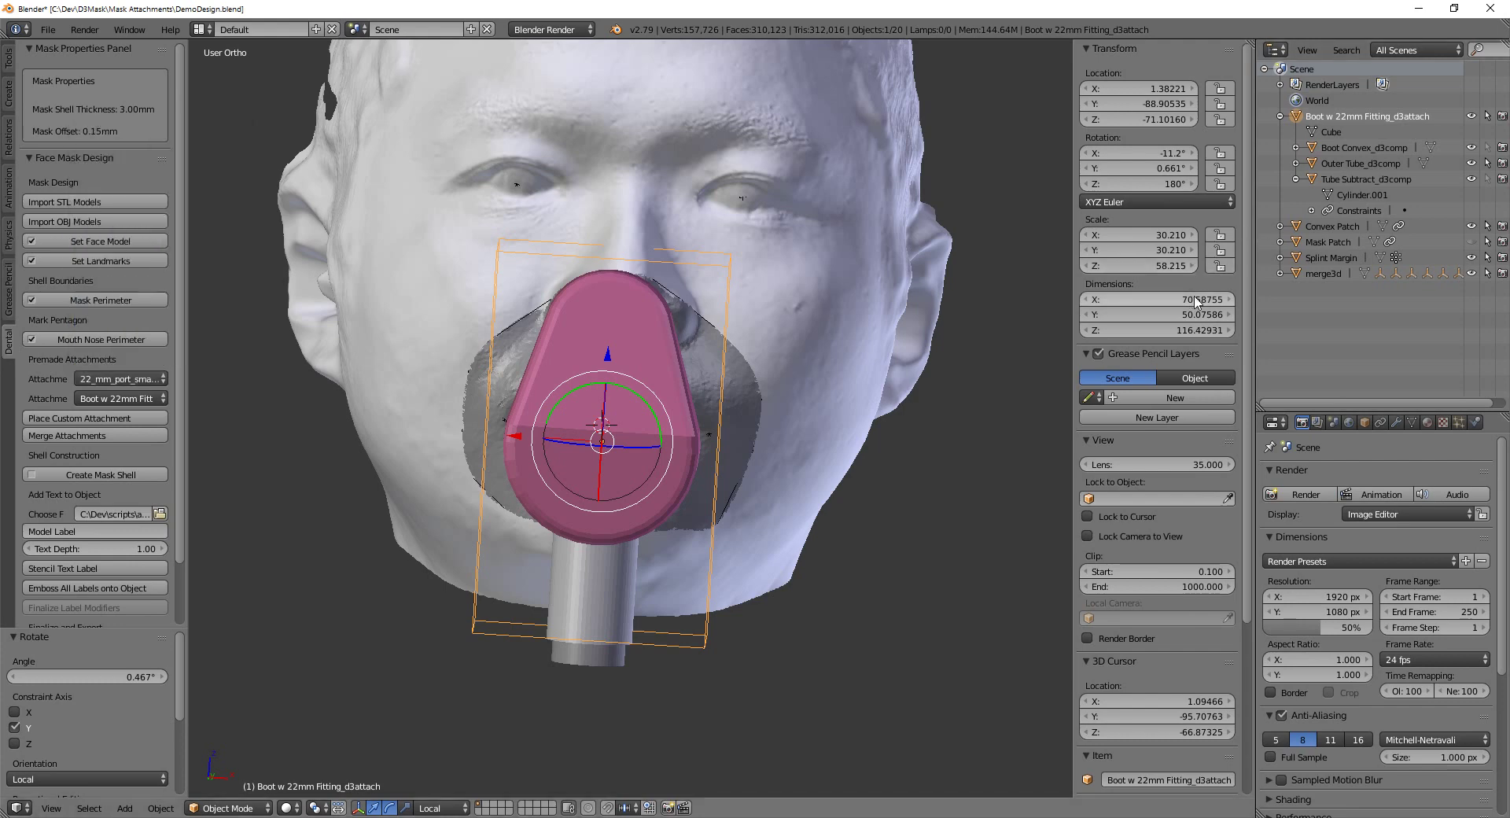
{"action": "left_click", "coordinate": [1359, 180]}
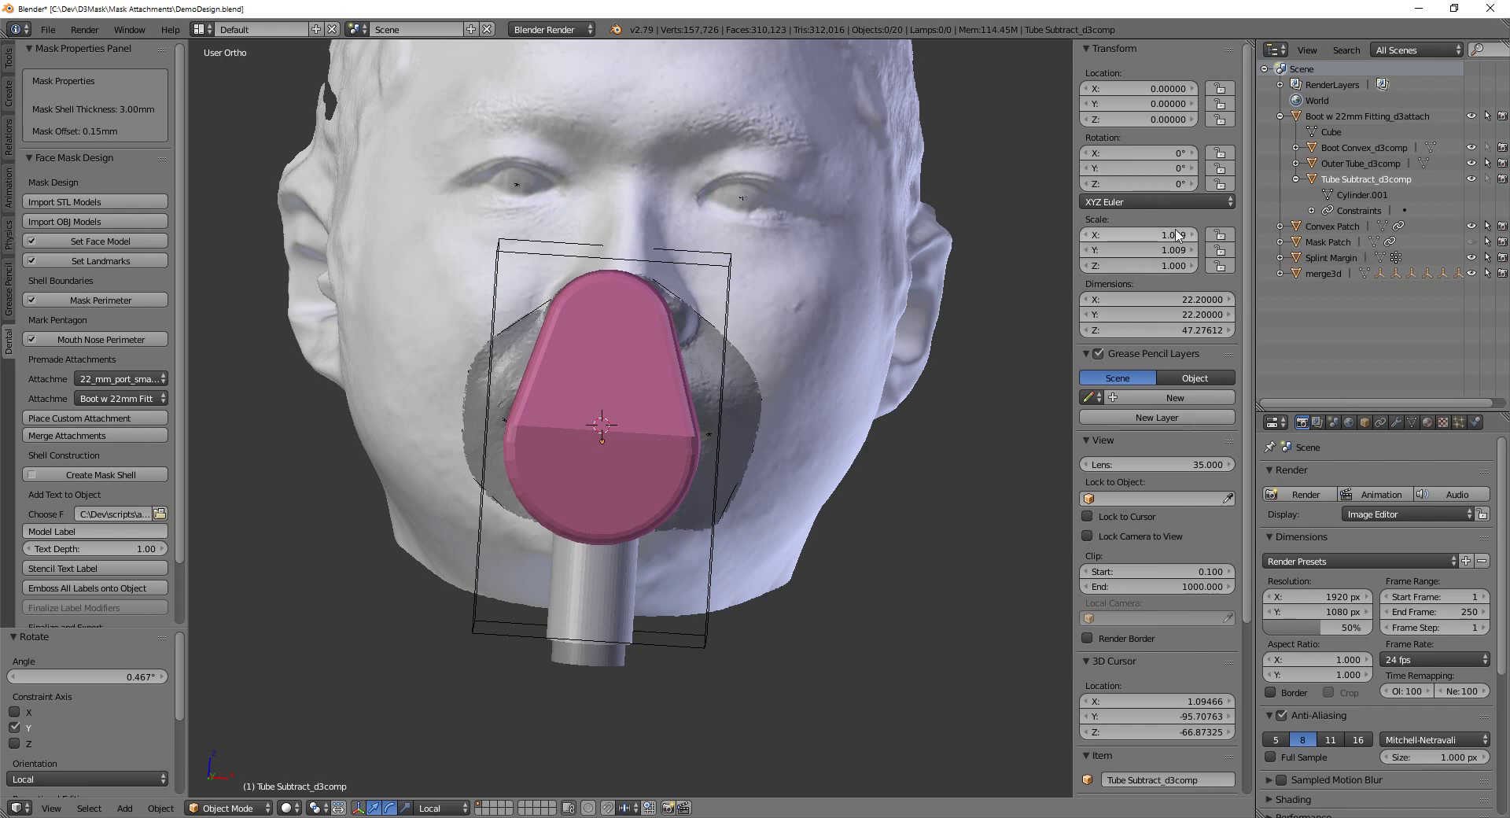
Run Create Mask Shell keeping Thickness 3.00, Spacer Thickness 2.00 and Seal Width 4.00
{"action": "middle_click_drag", "start_coordinate": [665, 390], "coordinate": [441, 405]}
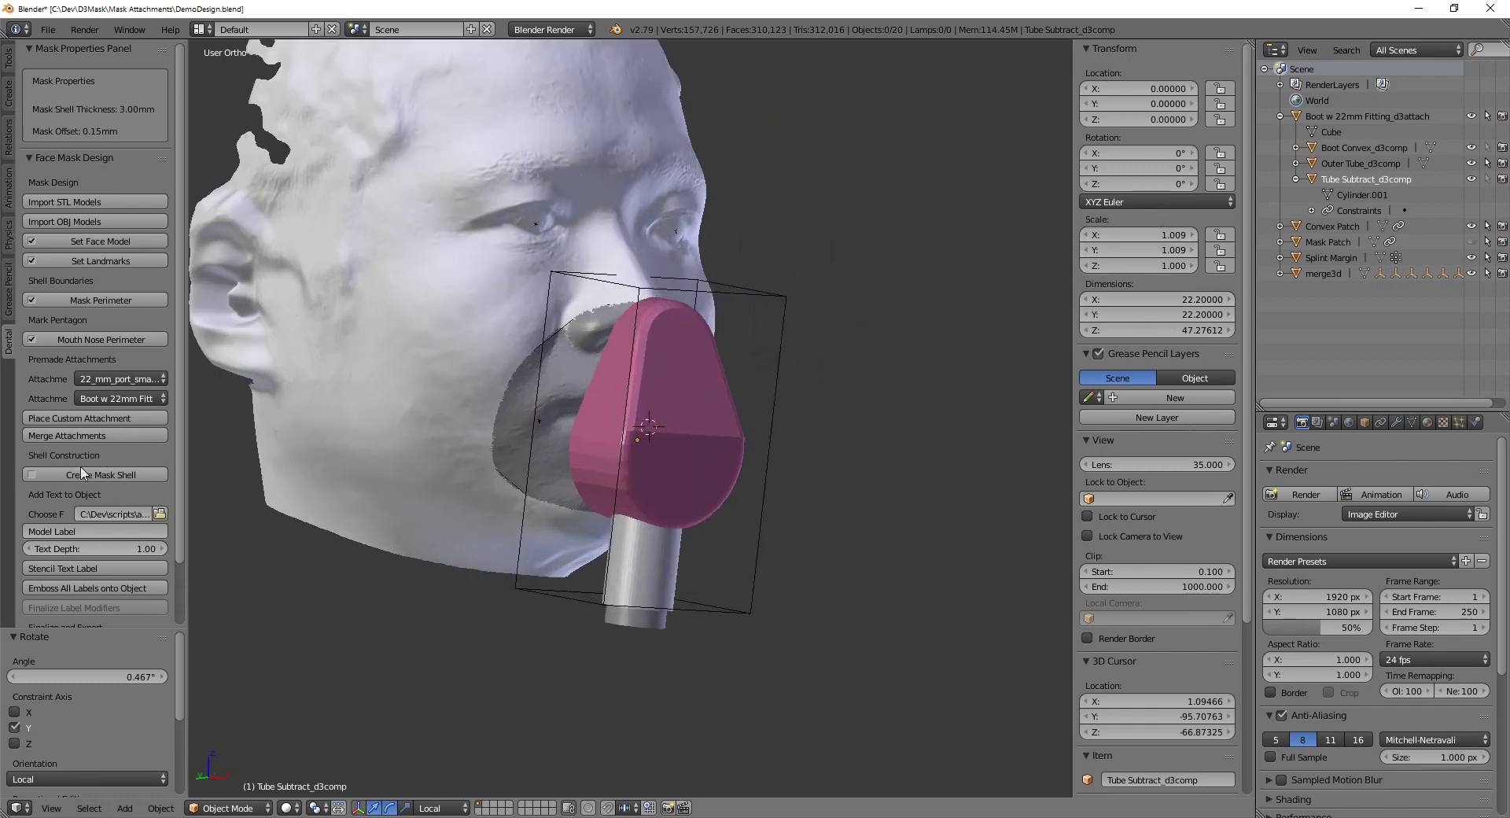
{"action": "left_click", "coordinate": [79, 472]}
{"action": "left_click", "coordinate": [126, 550]}
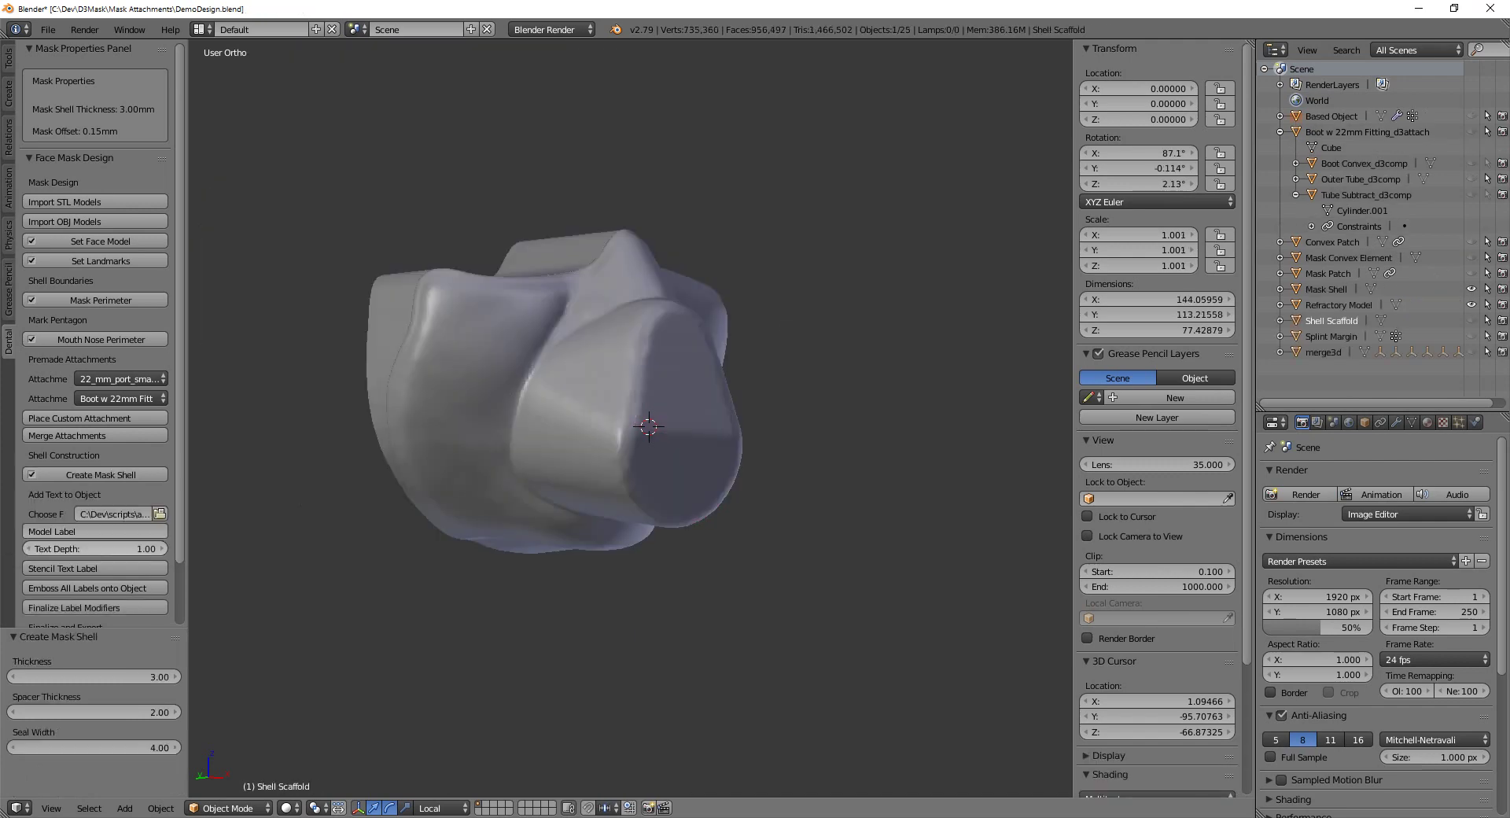
Merge the attachments using Boolean mode, Voxel Size 0.35 and Decimate
{"action": "left_click", "coordinate": [74, 436]}
{"action": "left_click", "coordinate": [140, 523]}
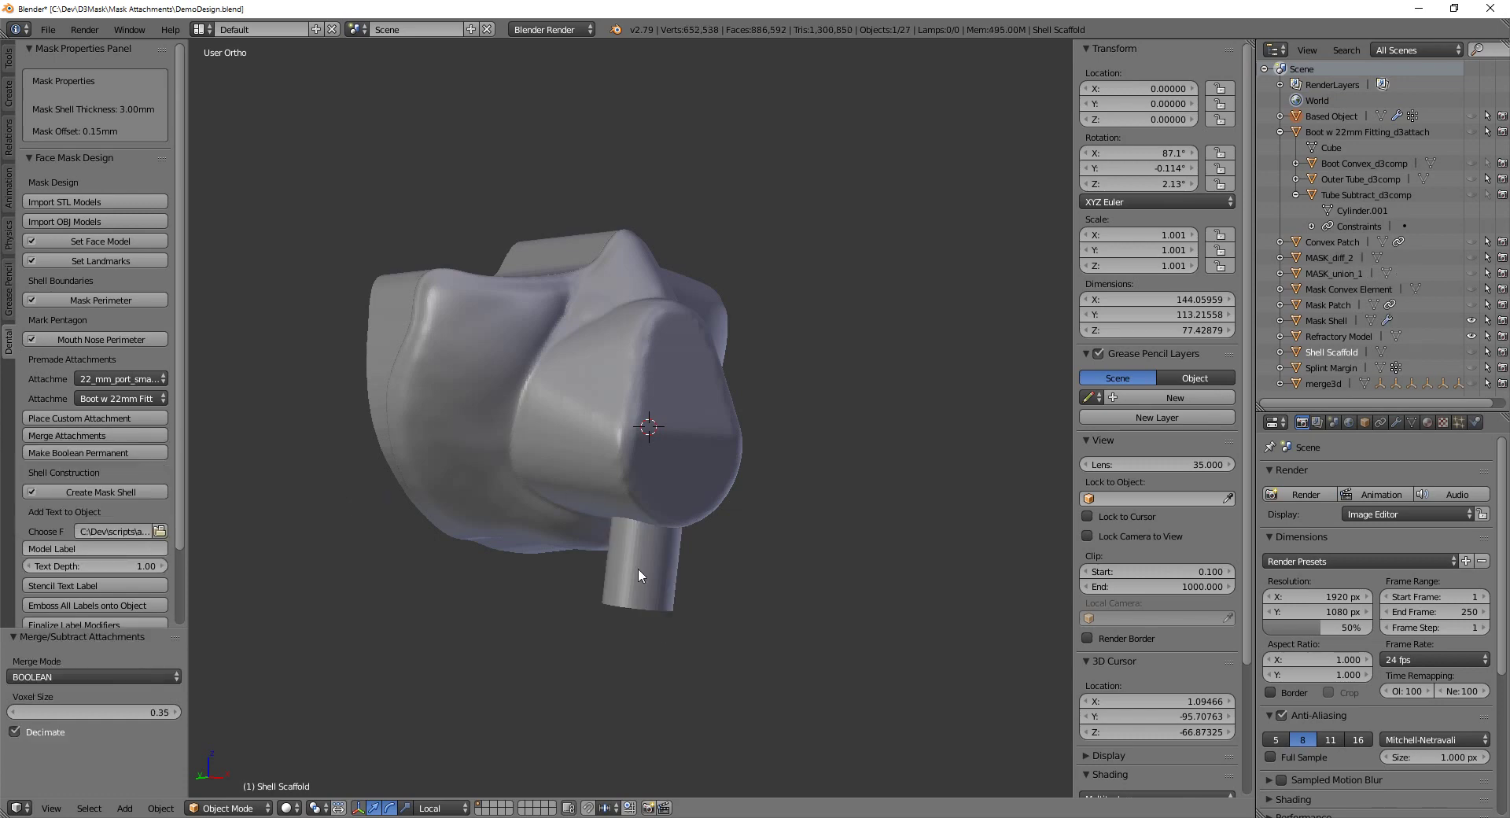
{"action": "middle_click_drag", "start_coordinate": [639, 568], "coordinate": [682, 295]}
{"action": "scroll", "coordinate": [636, 343], "scroll_direction": "up", "scroll_amount": 4}
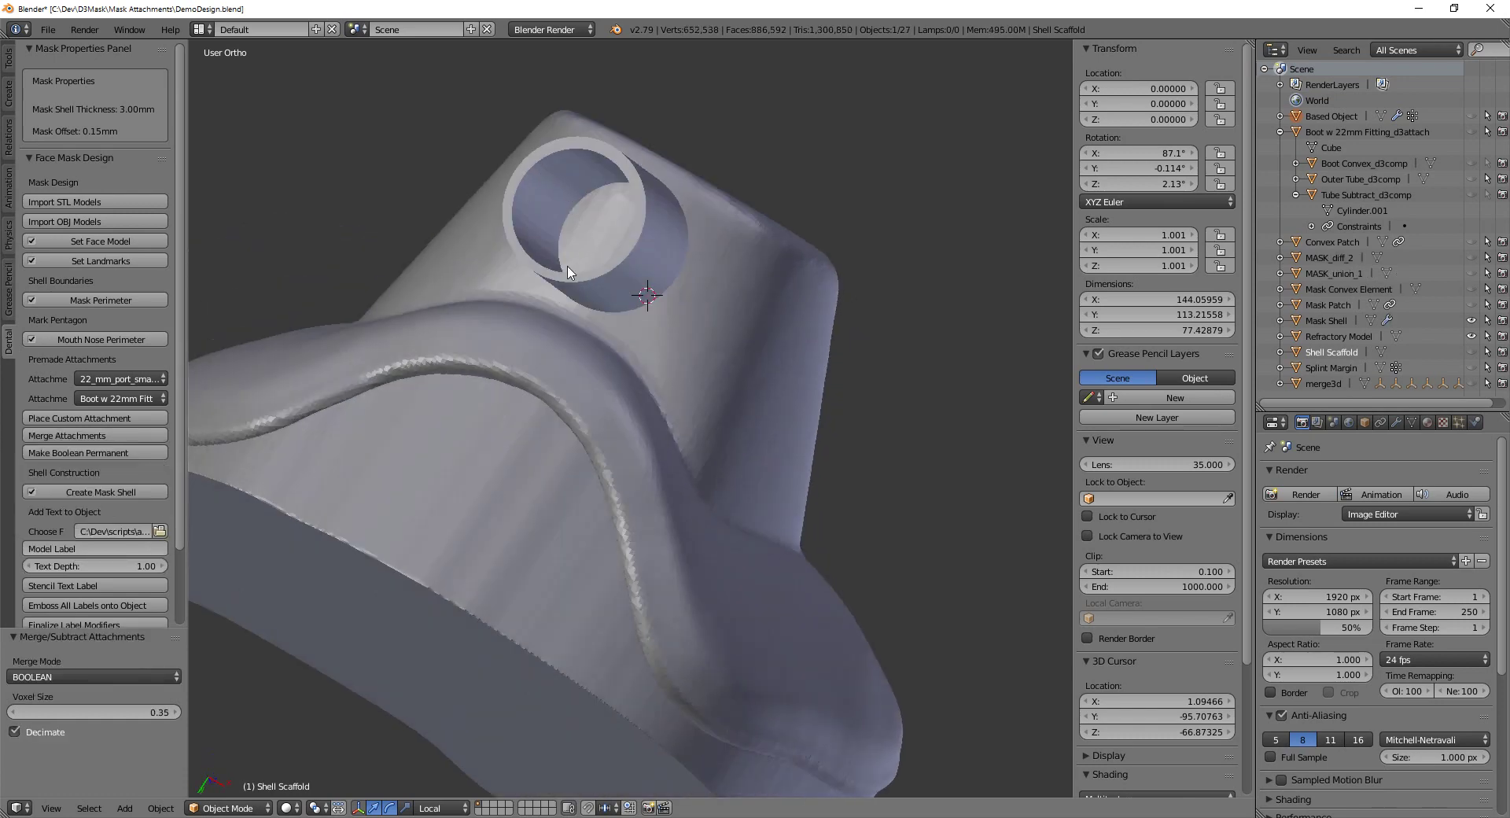
Orbit around the finished shell to inspect the protruding 22 mm tube port
{"action": "middle_click_drag", "start_coordinate": [570, 268], "coordinate": [576, 493]}
{"action": "scroll", "coordinate": [607, 327], "scroll_direction": "down", "scroll_amount": 3}
{"action": "scroll", "coordinate": [577, 498], "scroll_direction": "down", "scroll_amount": 1}
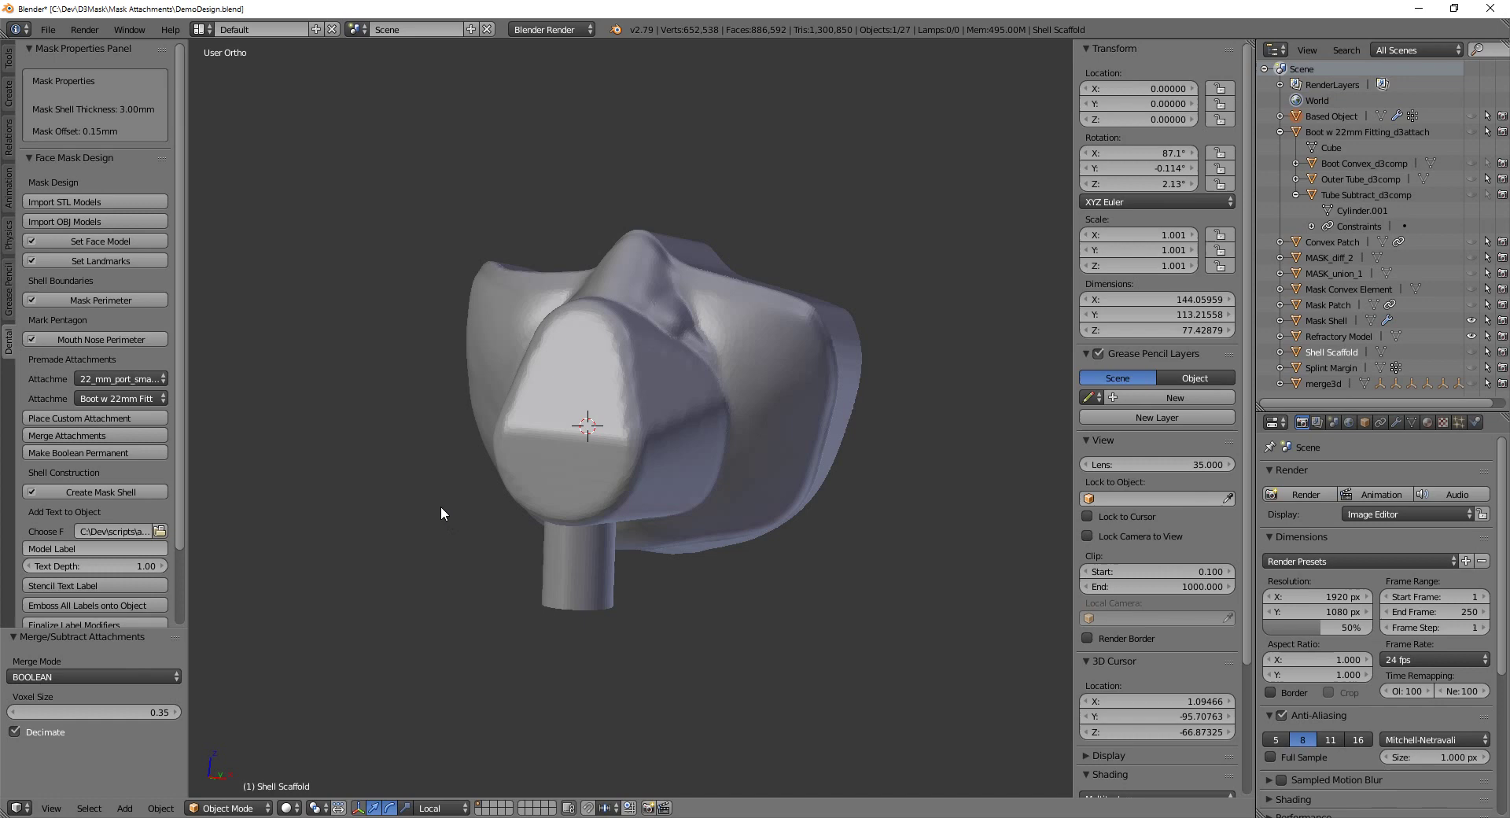
{"action": "scroll", "coordinate": [441, 513], "scroll_direction": "up", "scroll_amount": 2}
{"action": "middle_click_drag", "start_coordinate": [441, 513], "coordinate": [524, 426]}
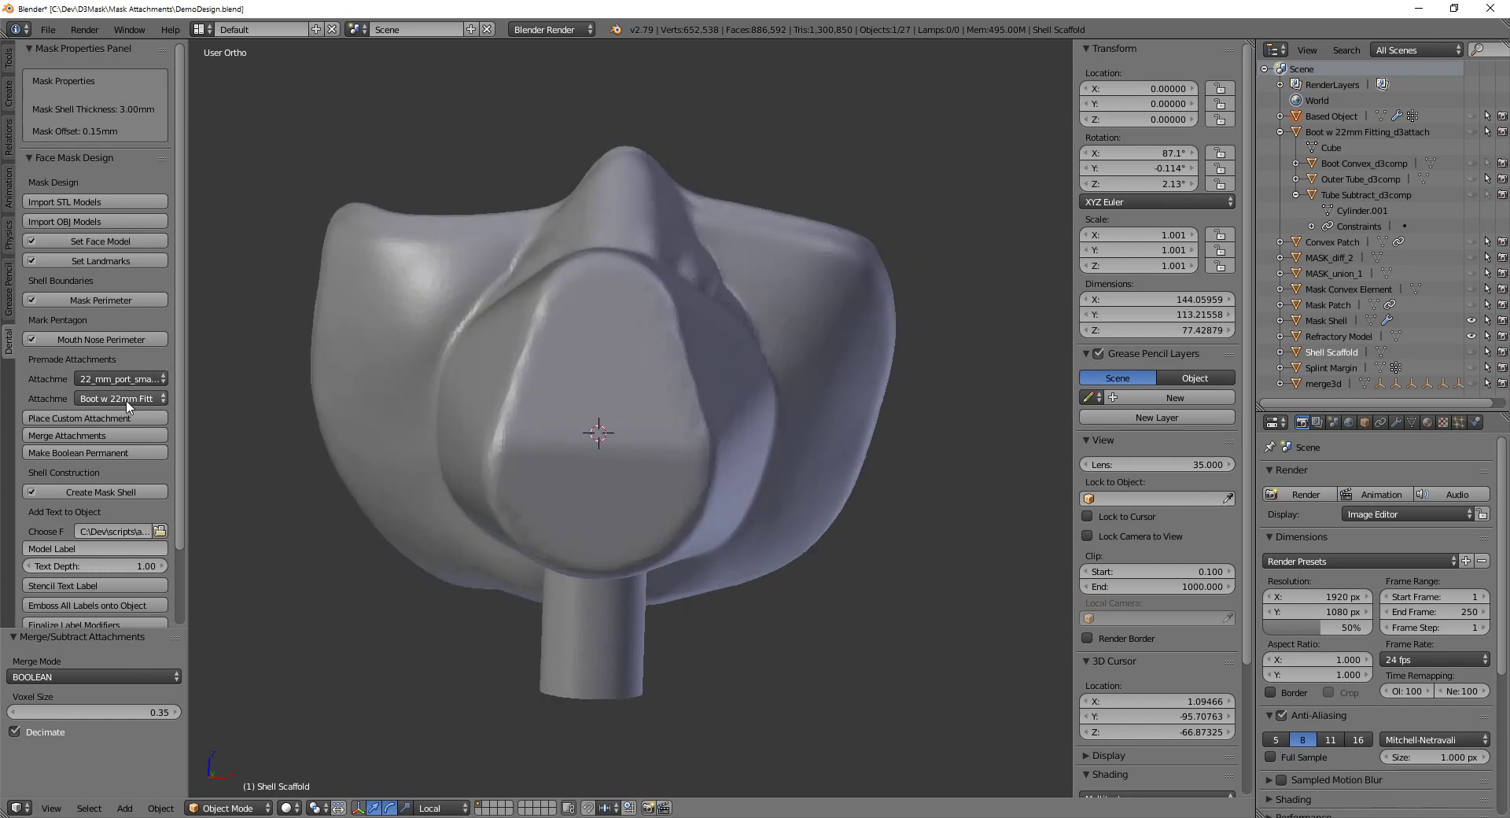
{"action": "middle_click_drag", "start_coordinate": [537, 393], "coordinate": [593, 399]}
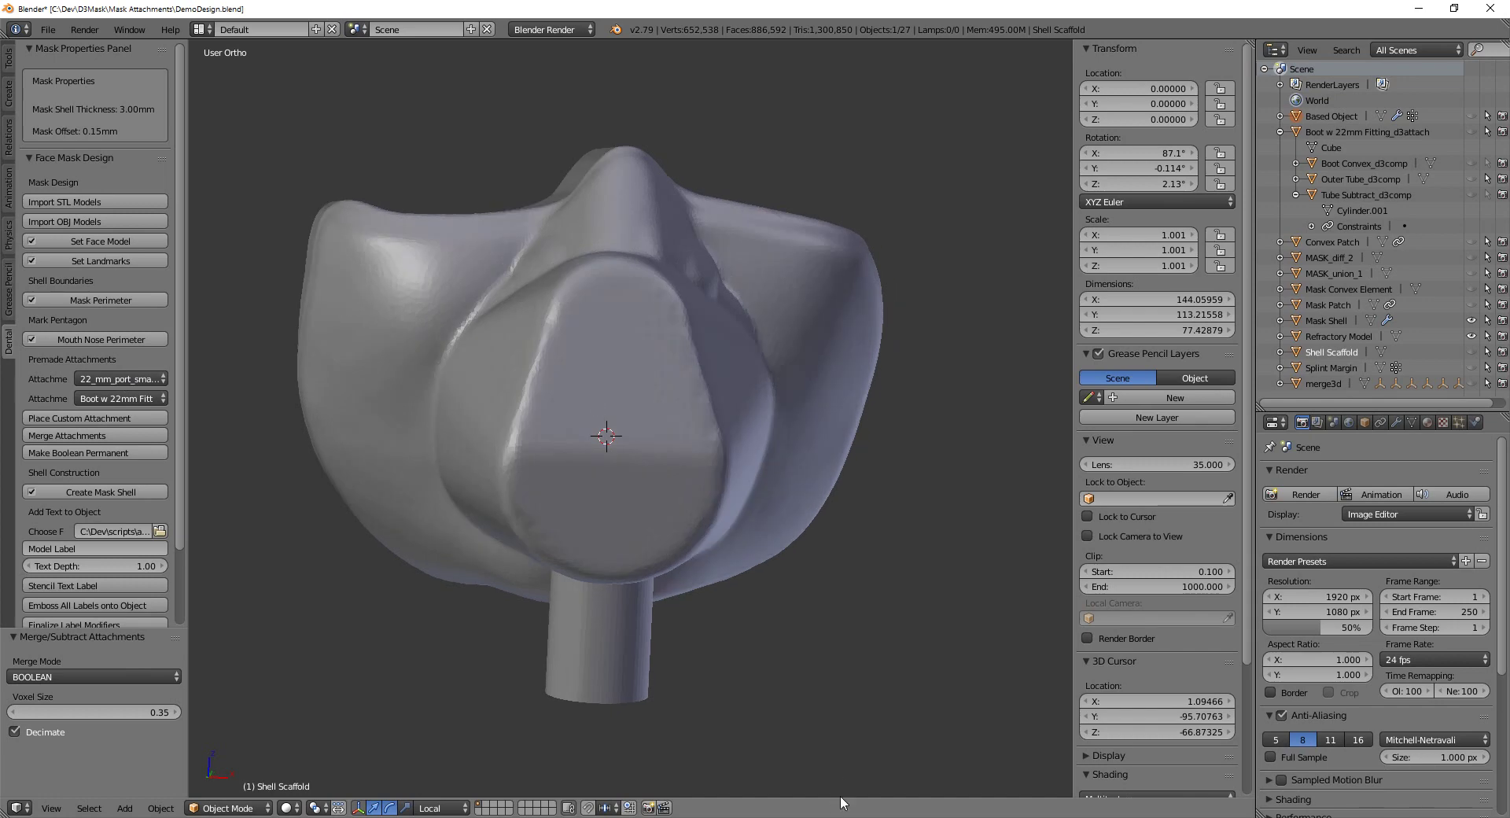
{"action": "left_click", "coordinate": [600, 759]}
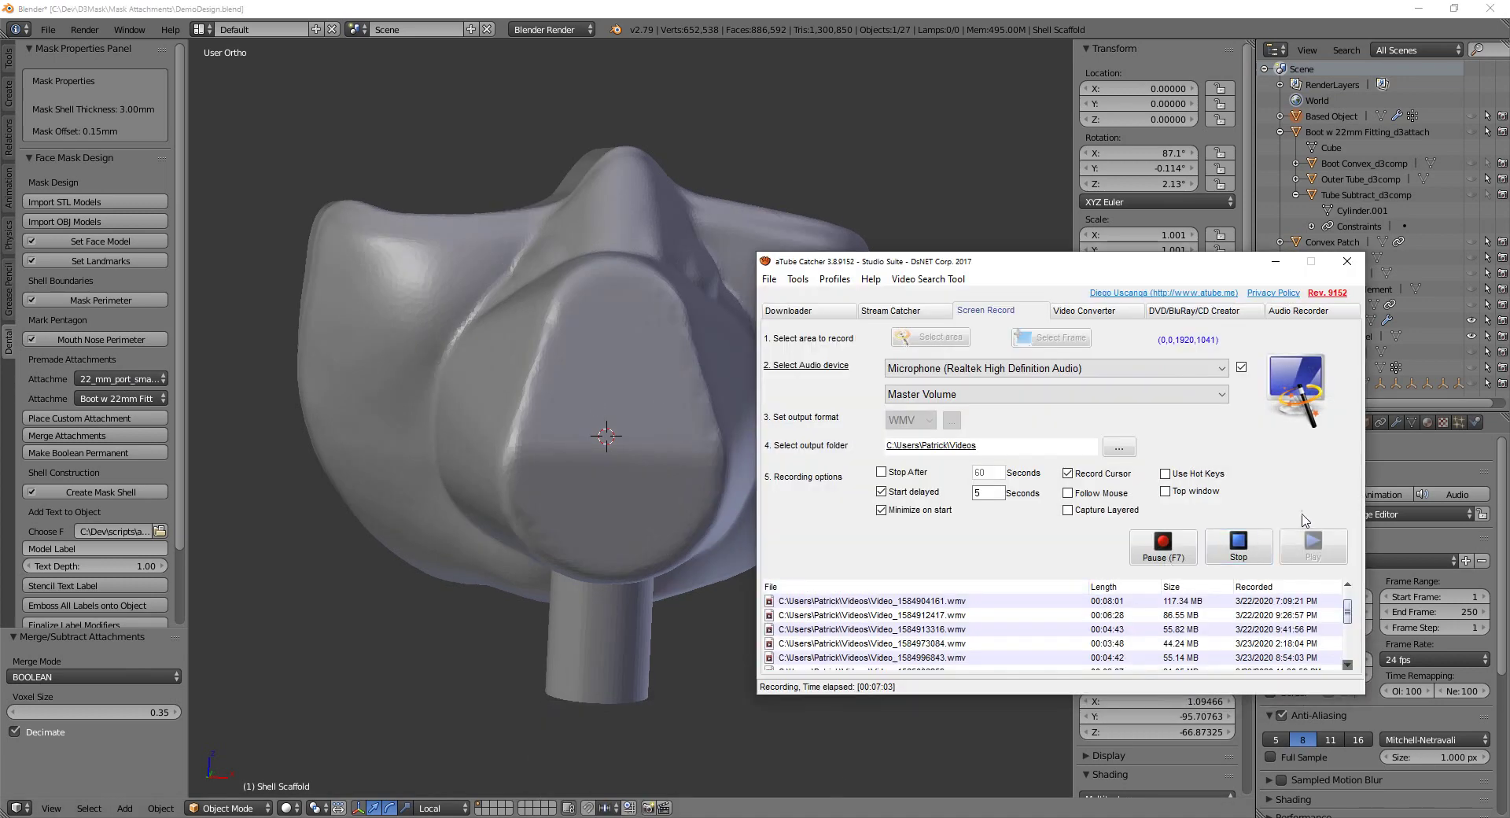